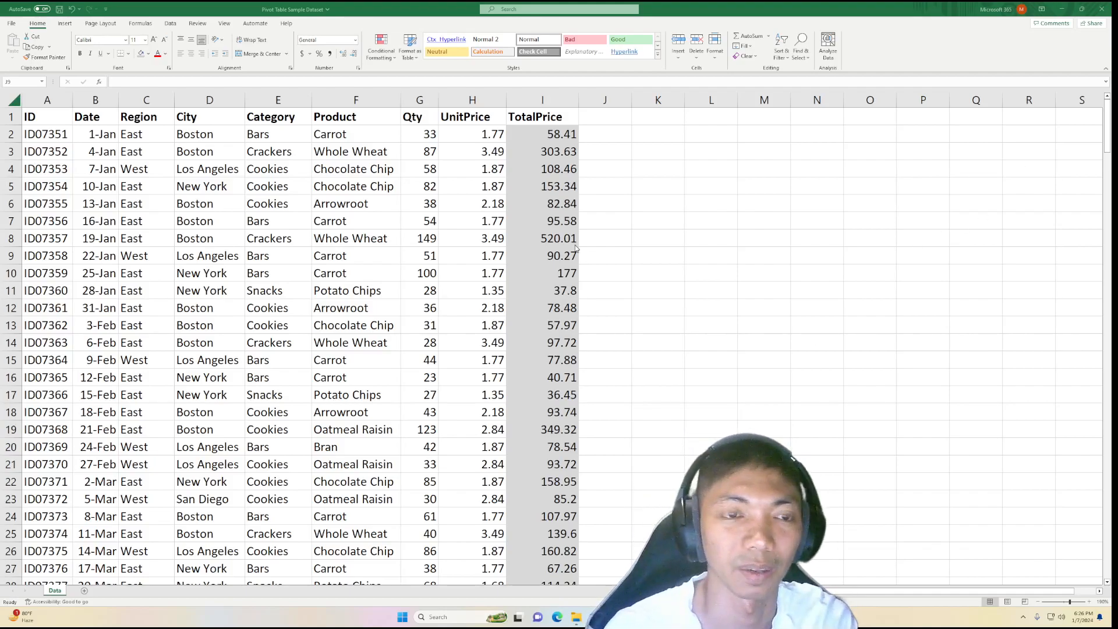
Create a PivotTable on a new worksheet from the Data sheet's full range A1:I245, headers included
left_click(52, 117)
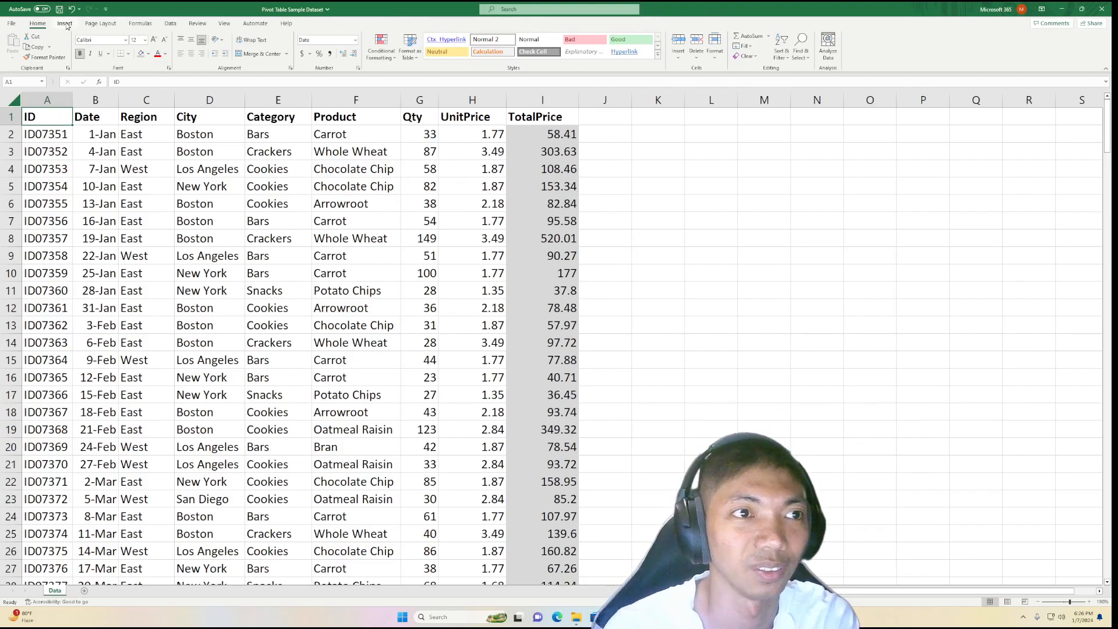
key("ctrl+shift+End")
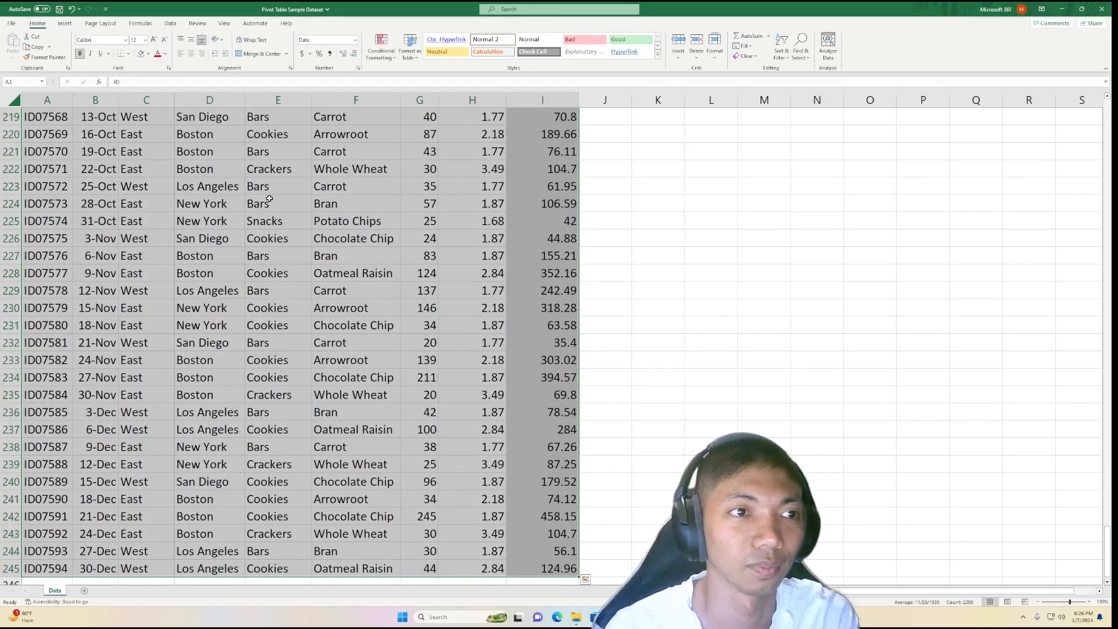
key("ctrl+Home")
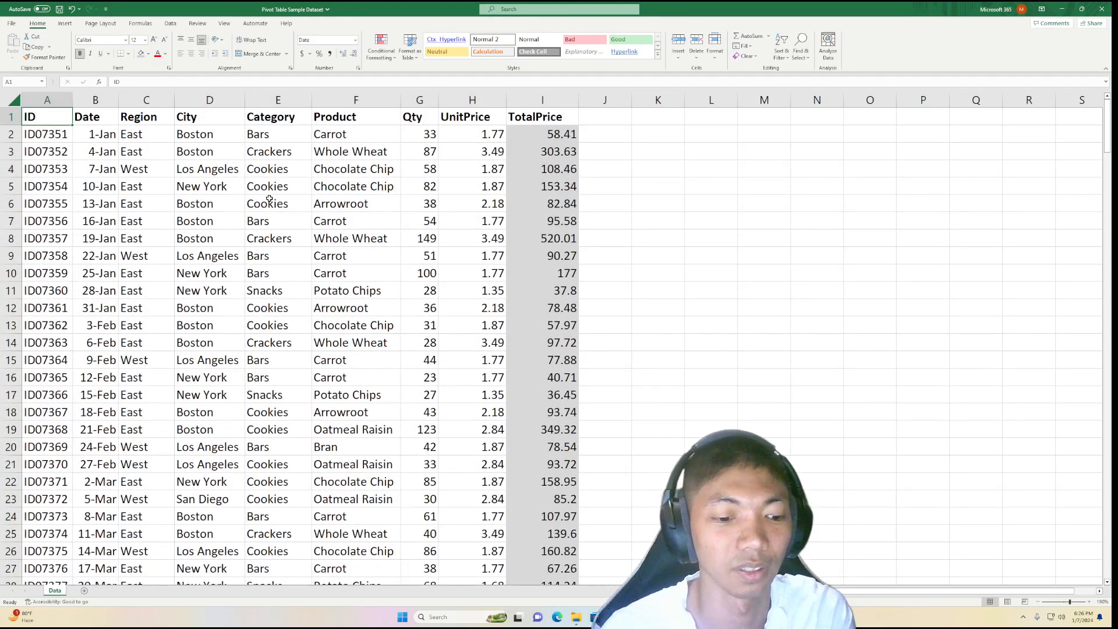
key("ctrl+shift+End")
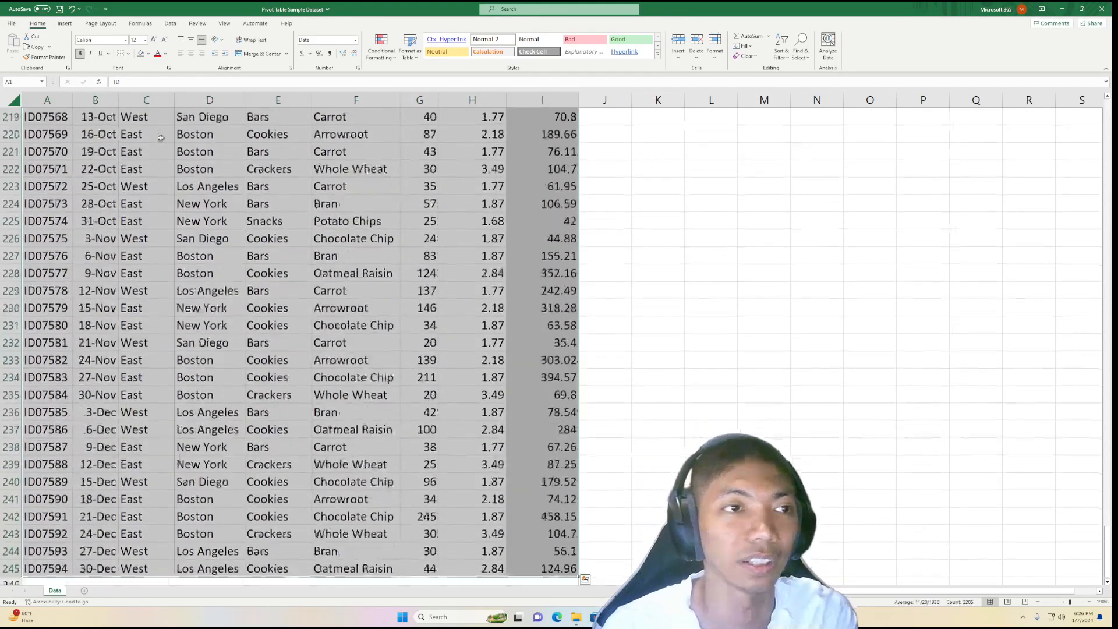
left_click(65, 23)
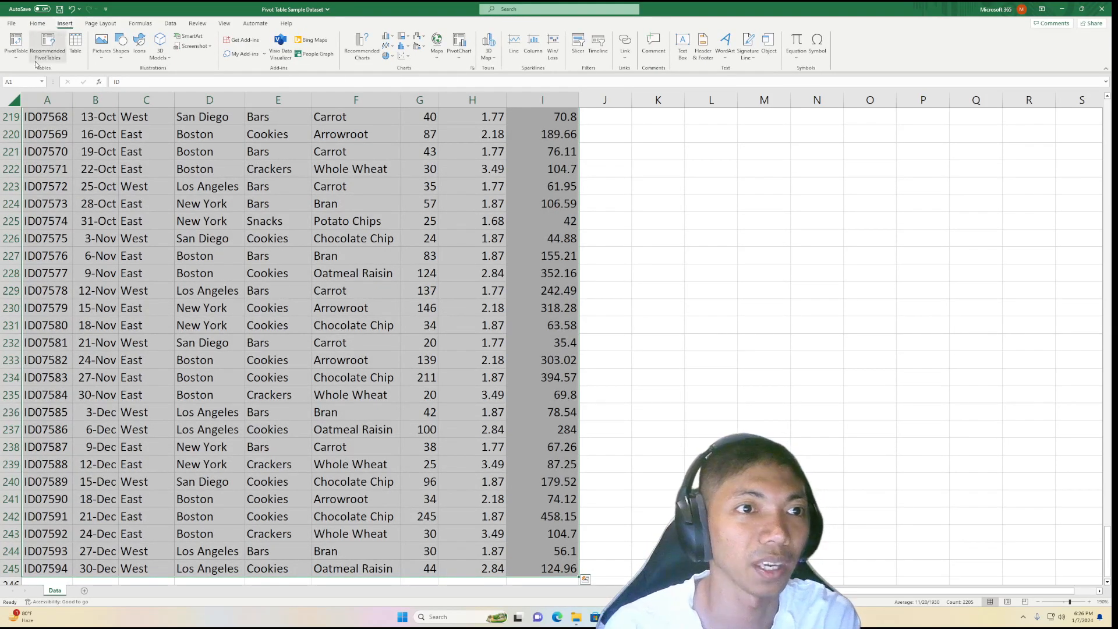
left_click(16, 57)
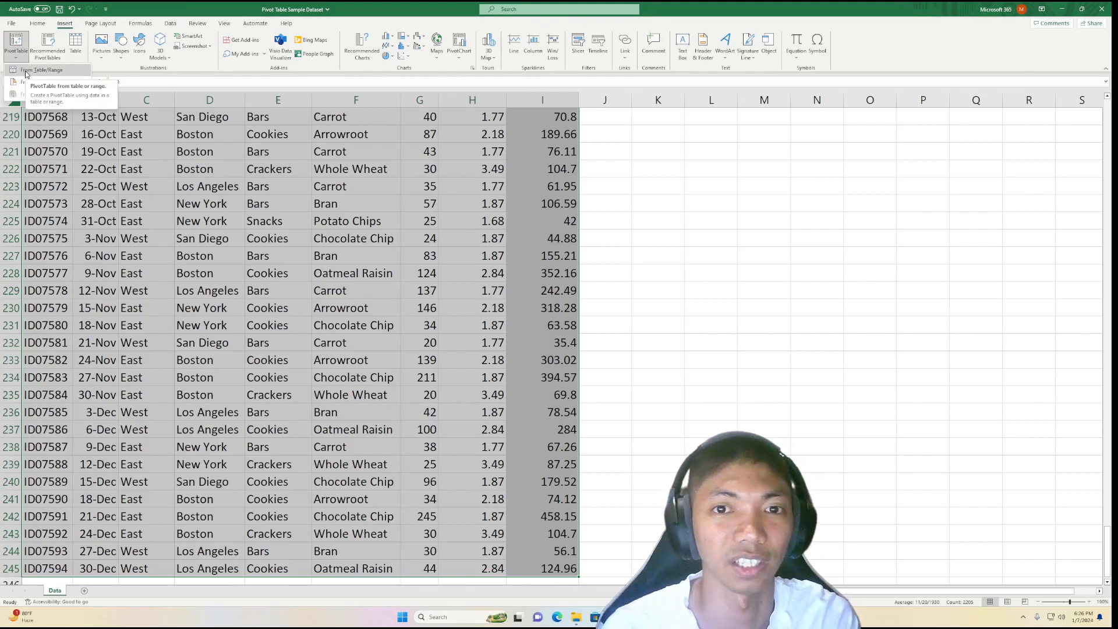
left_click(25, 74)
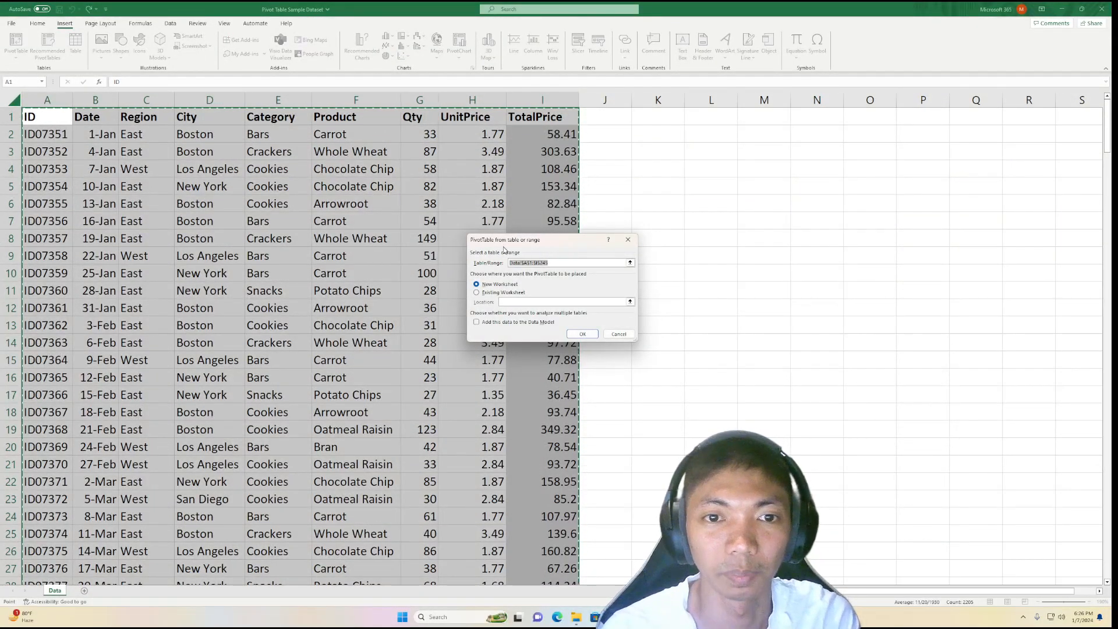
left_click_drag(560, 246, 544, 241)
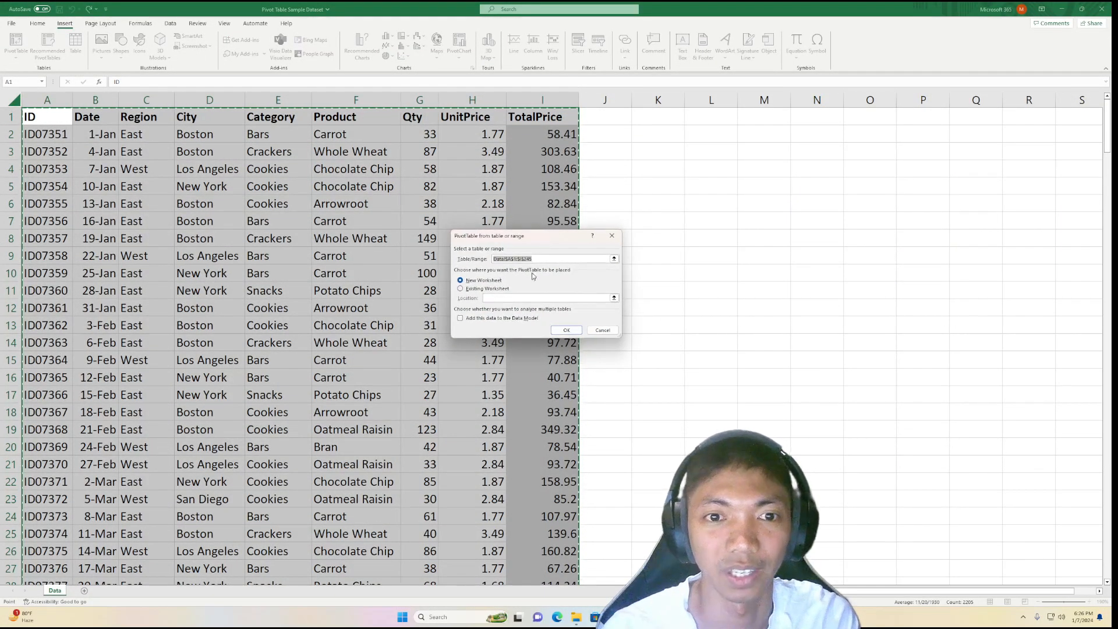
left_click(567, 332)
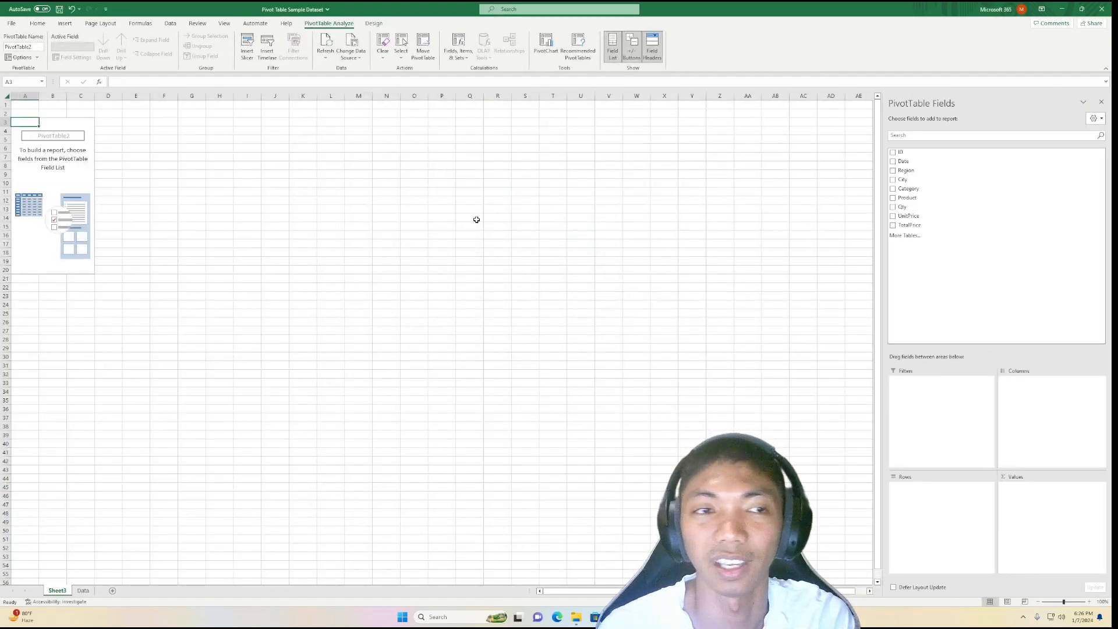
scroll(392, 169, "up", 5)
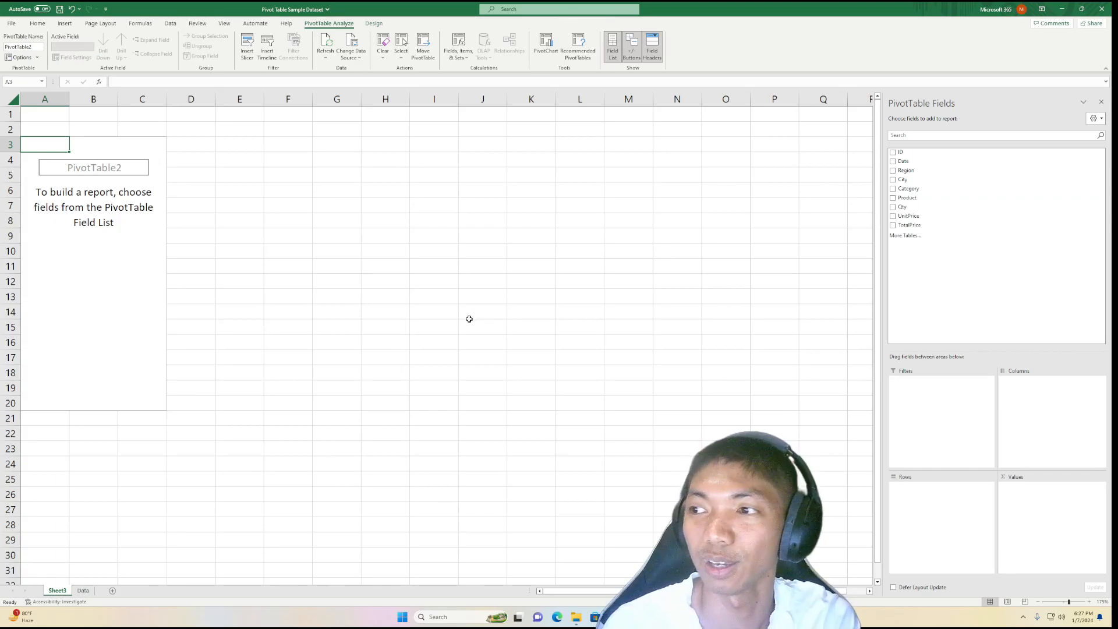
Review the Data sheet's column headers from ID to TotalPrice as candidate fields for the empty PivotTable
left_click(83, 591)
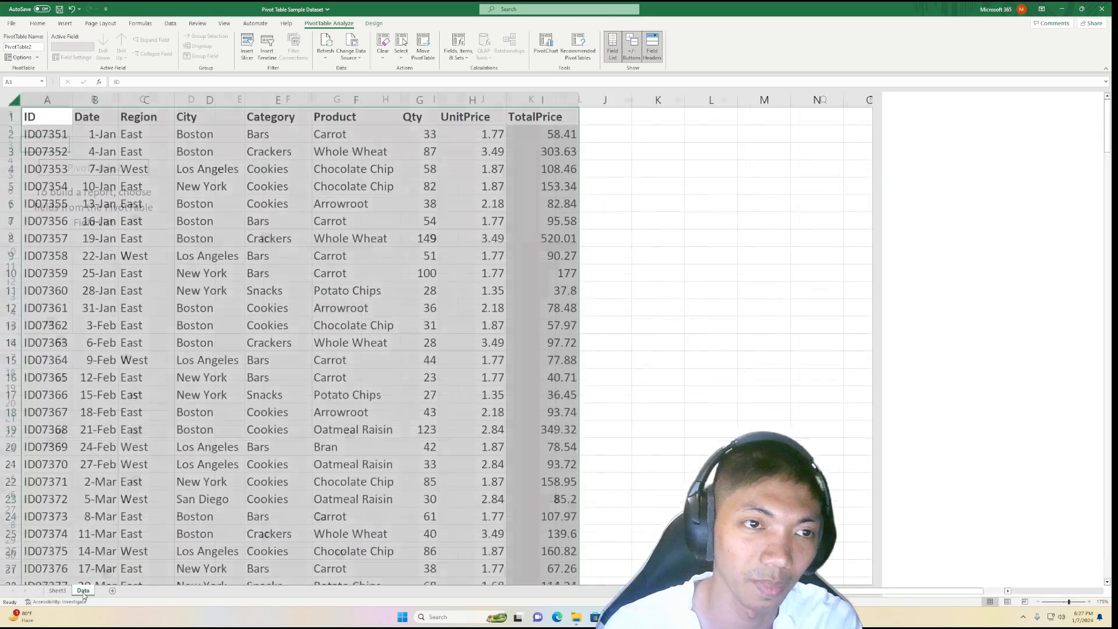
left_click(49, 118)
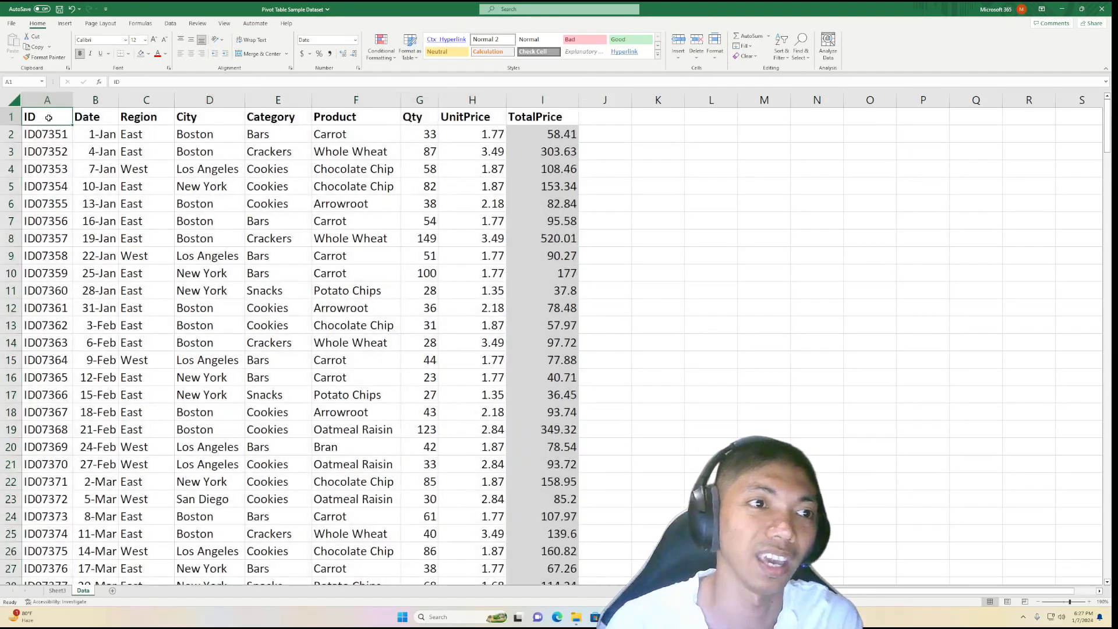
left_click(54, 99)
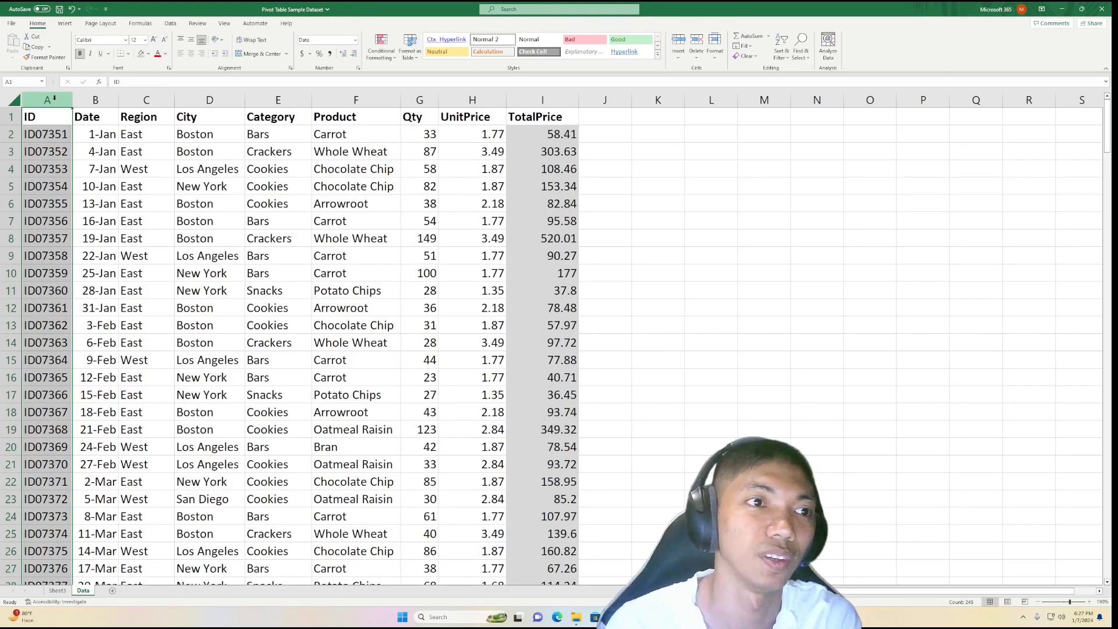
left_click(95, 99)
left_click(147, 100)
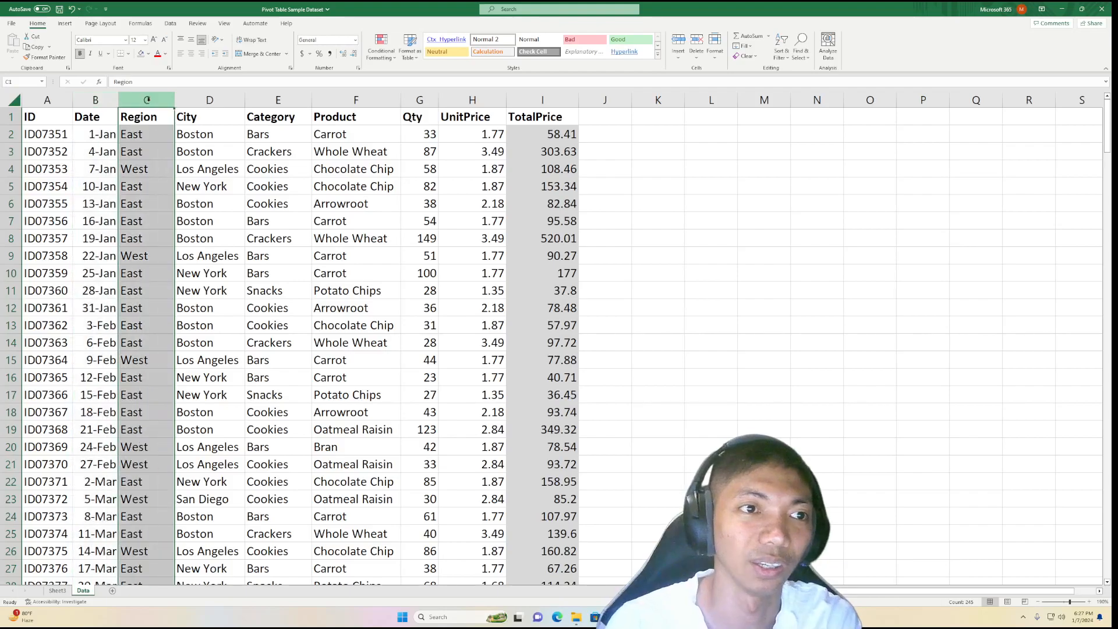
left_click_drag(203, 120, 203, 135)
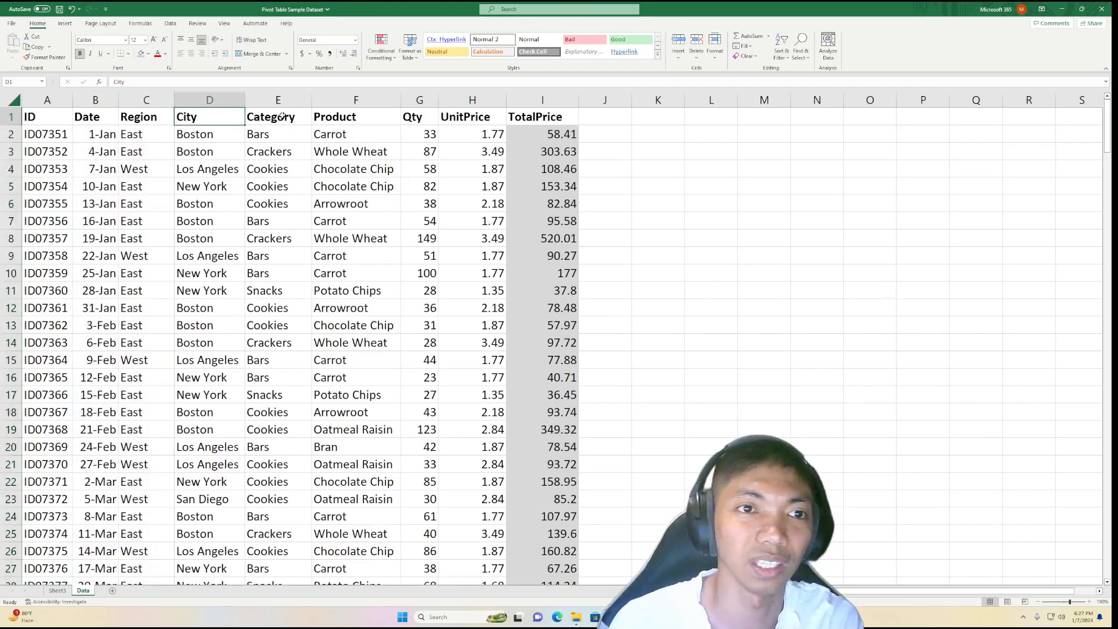
left_click(398, 102)
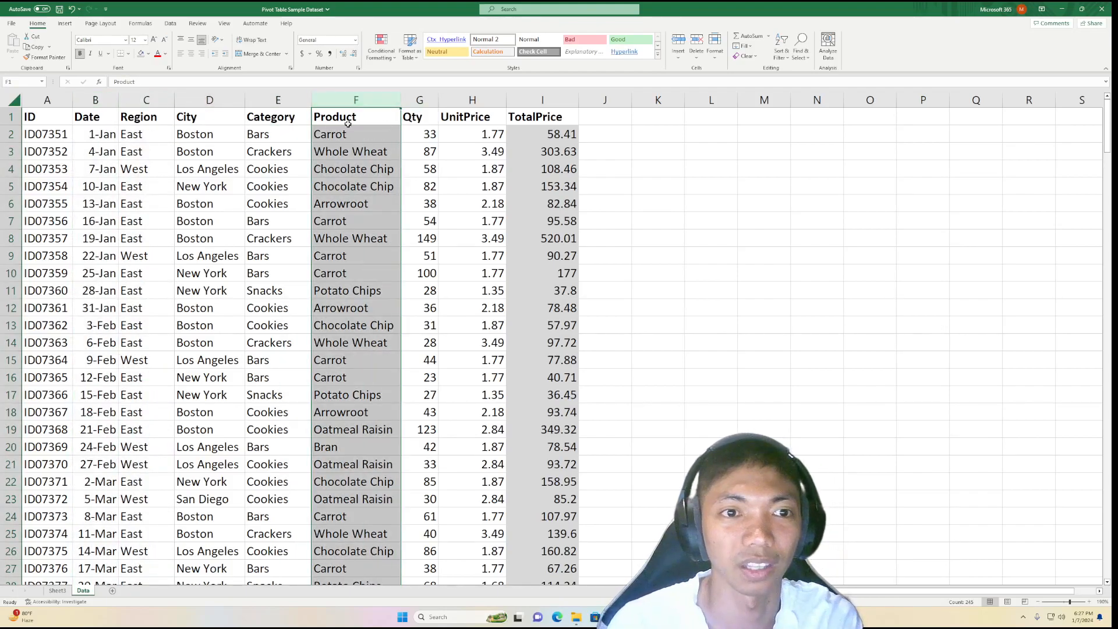
left_click(428, 116)
left_click(467, 119)
left_click(537, 116)
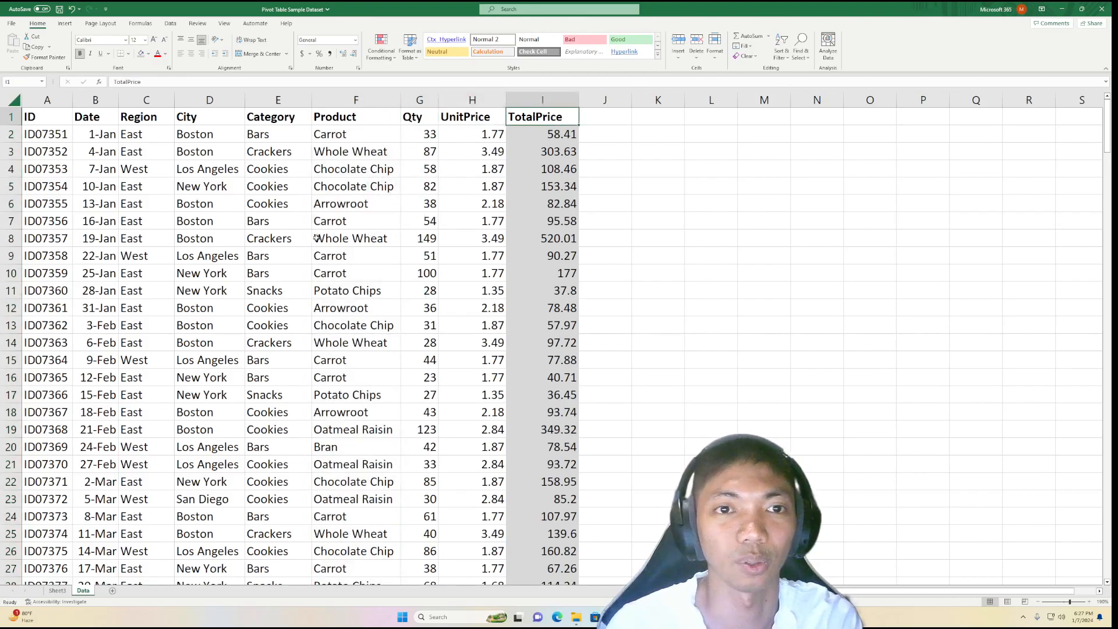
left_click(58, 591)
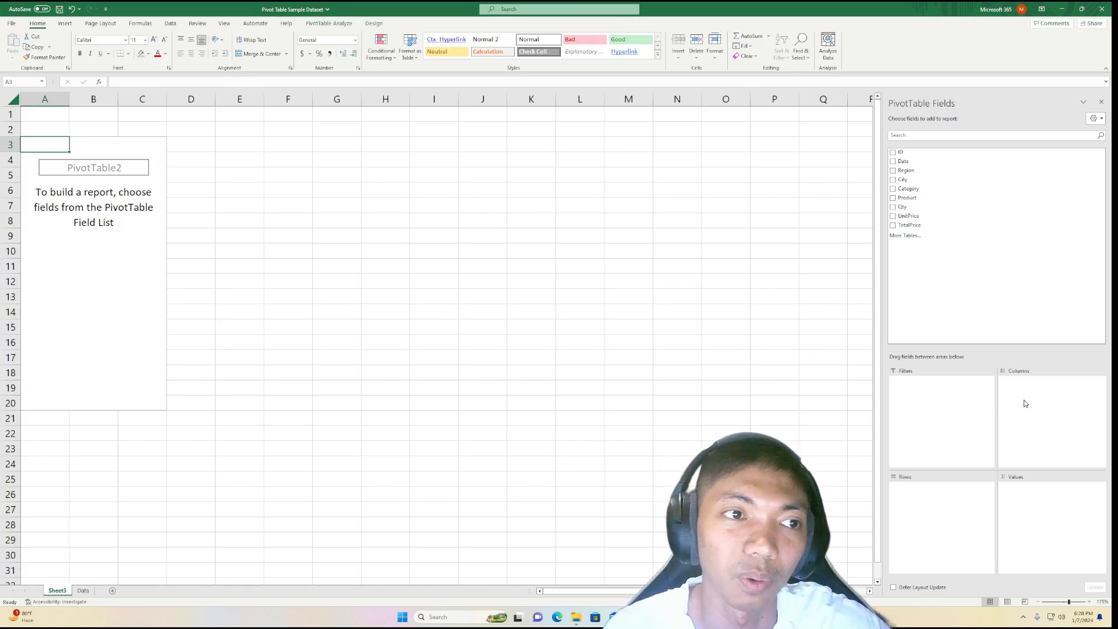
left_click(83, 590)
left_click(275, 120)
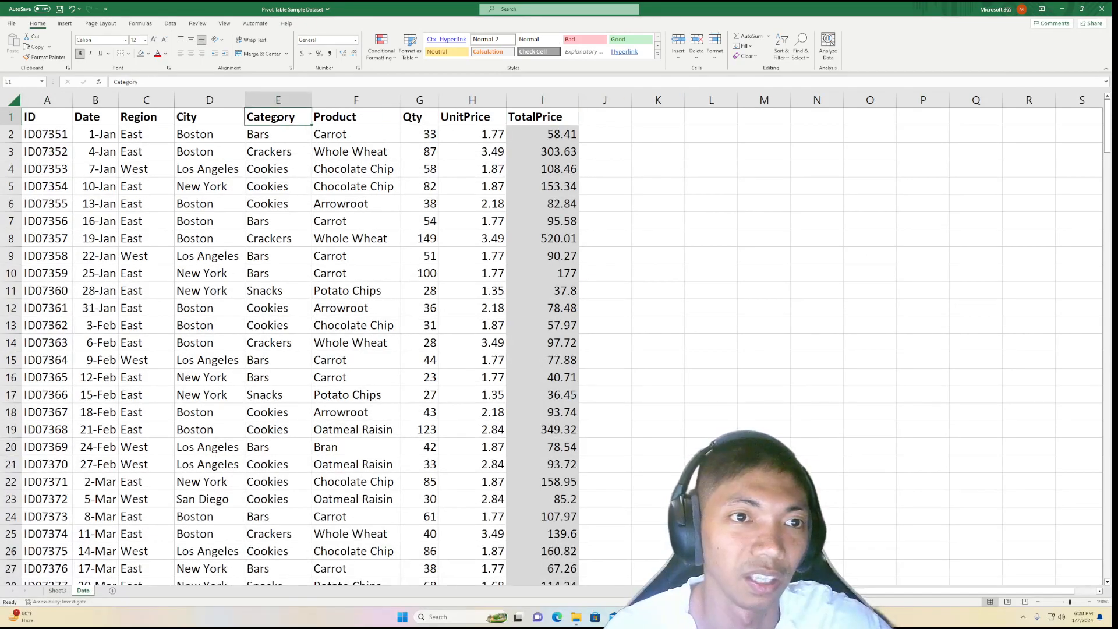
left_click(58, 116)
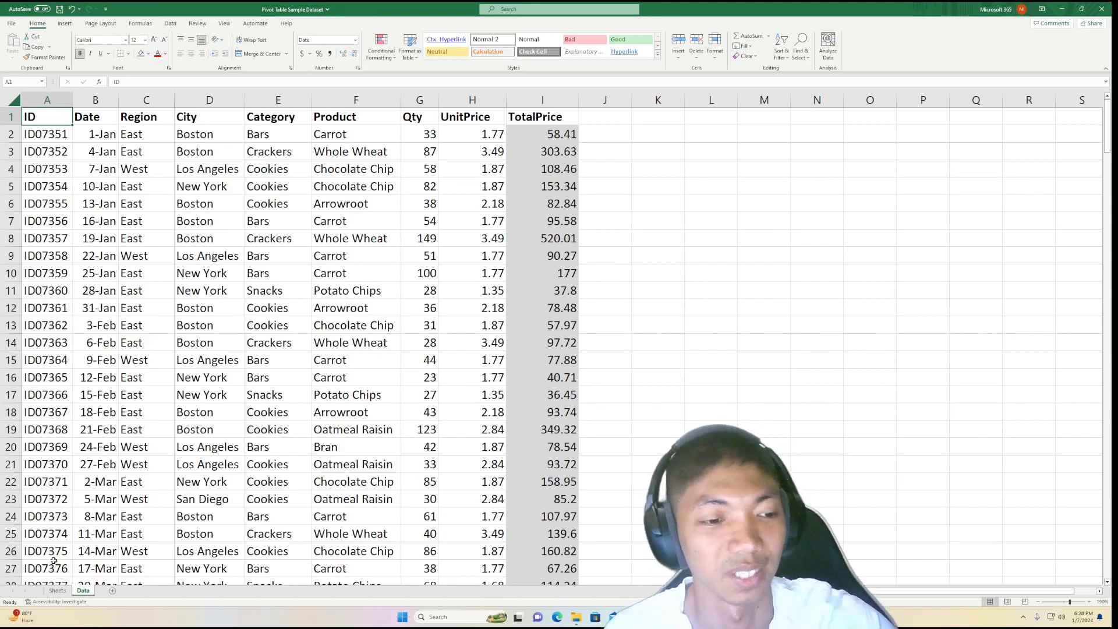
Build the PivotTable on Sheet3 with Region in the Columns area and the sum of TotalPrice in the Values area
left_click(57, 591)
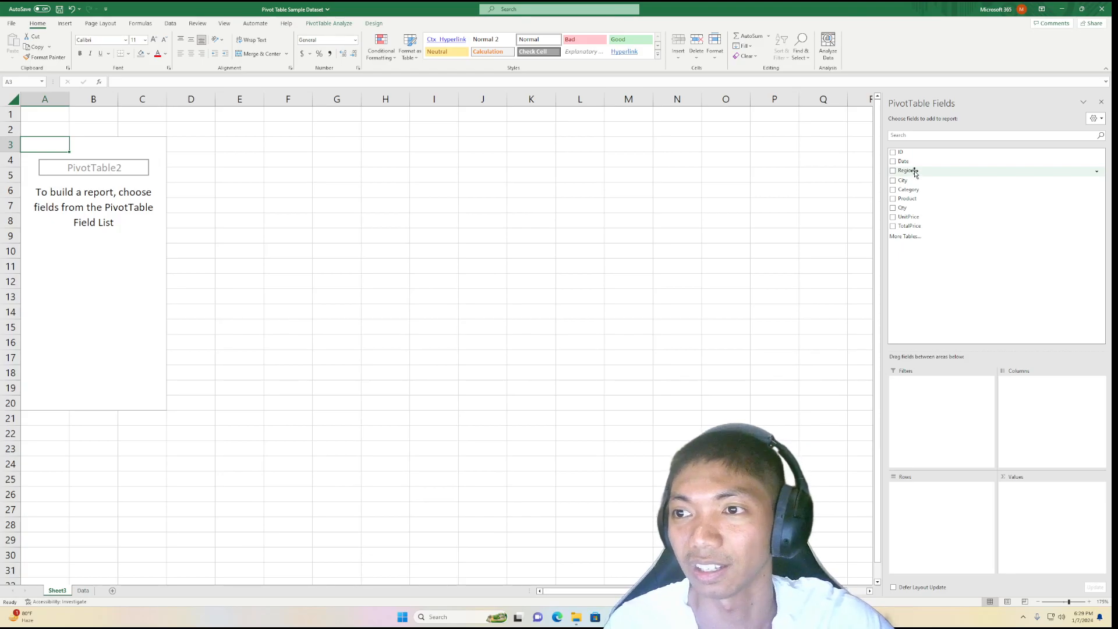
left_click_drag(912, 172, 1024, 412)
mouse_move(908, 170)
left_mouse_down()
mouse_move(911, 520)
mouse_move(918, 172)
left_mouse_up()
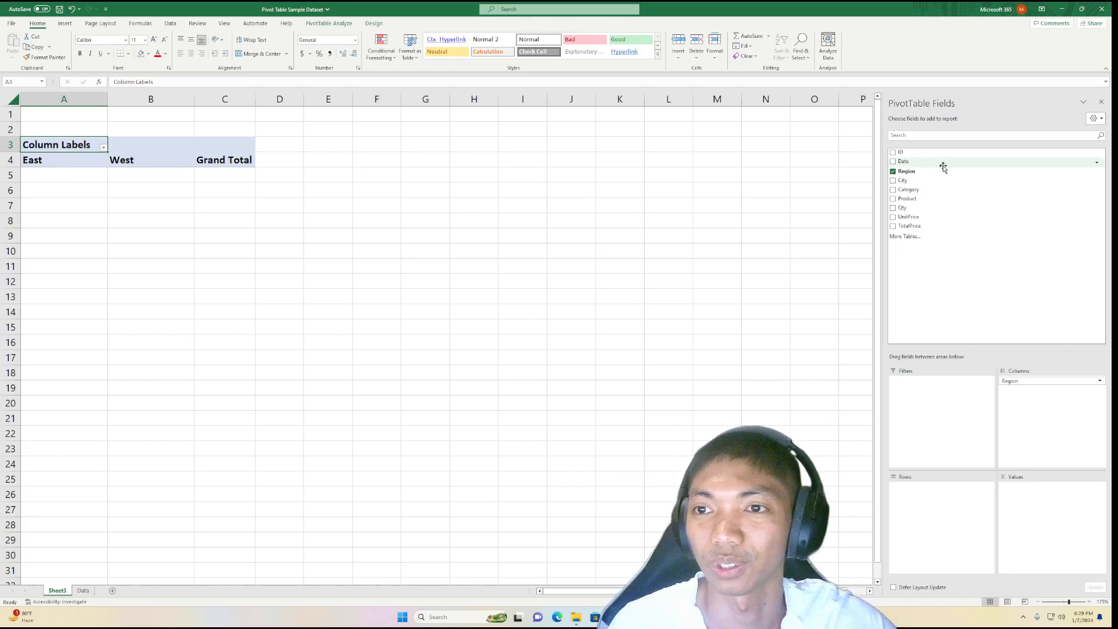
mouse_move(1020, 382)
left_mouse_down()
mouse_move(980, 469)
mouse_move(1039, 388)
left_mouse_up()
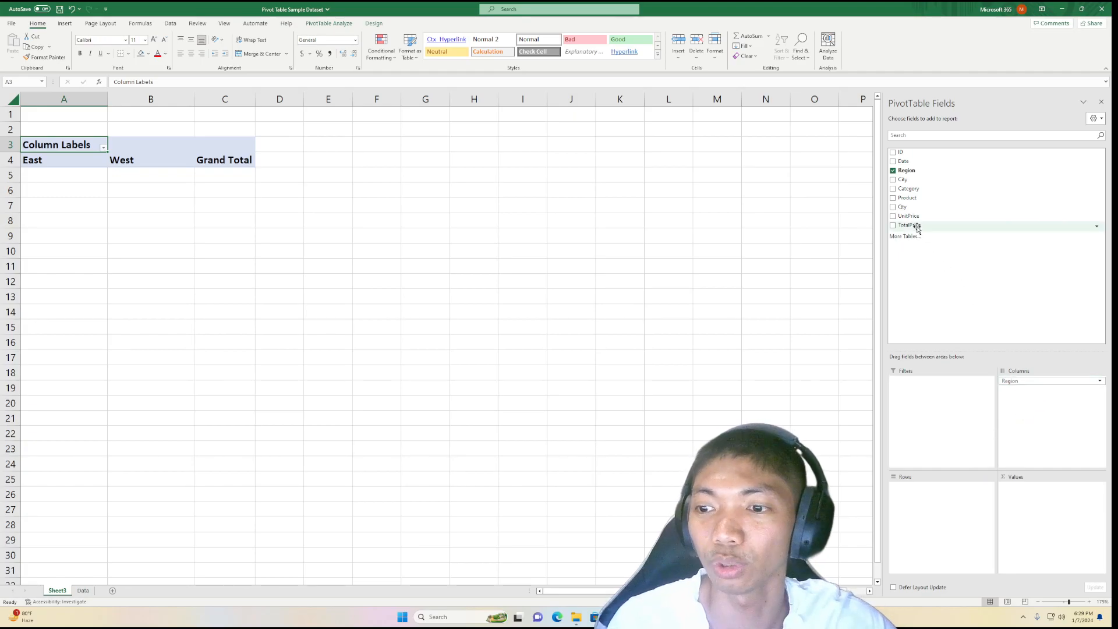
left_click_drag(917, 228, 1048, 514)
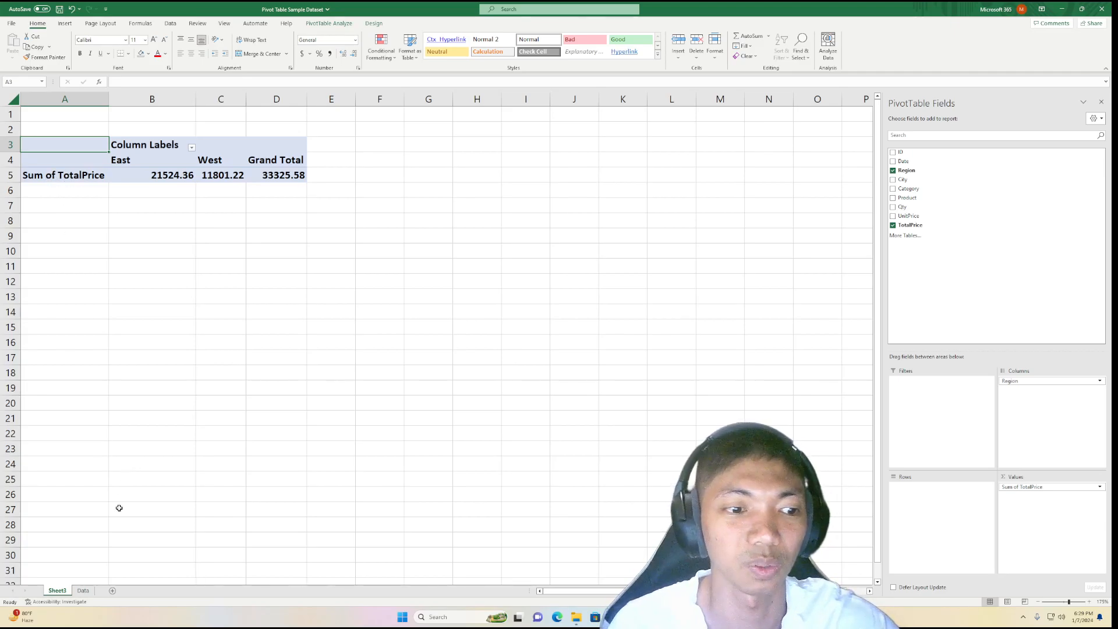
Examine the PivotTable's East, West and Grand Total sums of TotalPrice and compare them with the source rows on the Data sheet
left_click(83, 590)
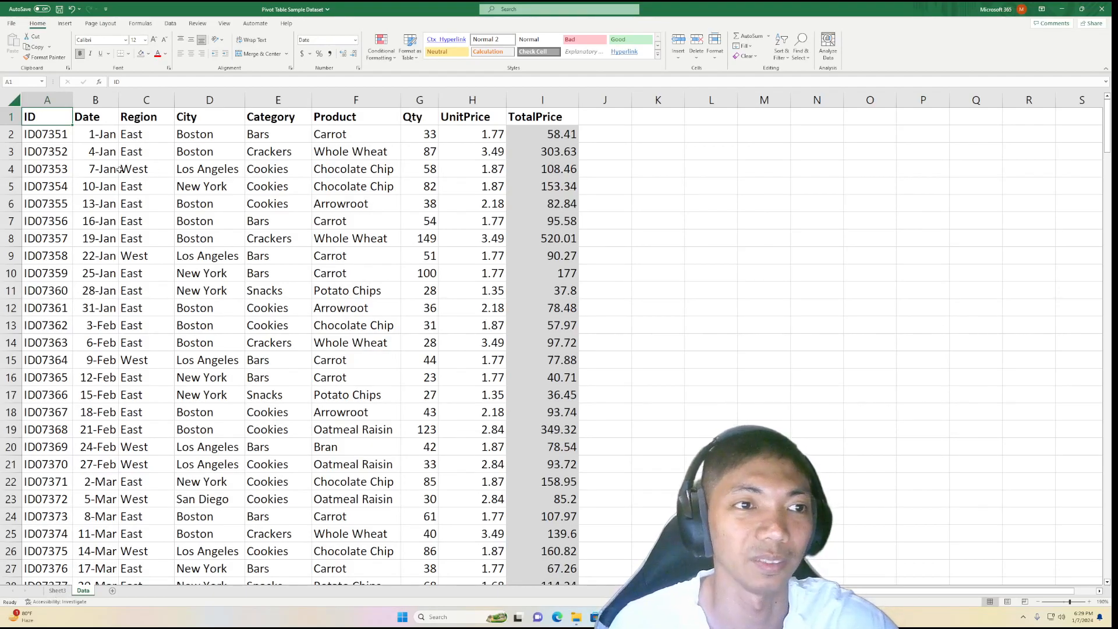
left_click(58, 591)
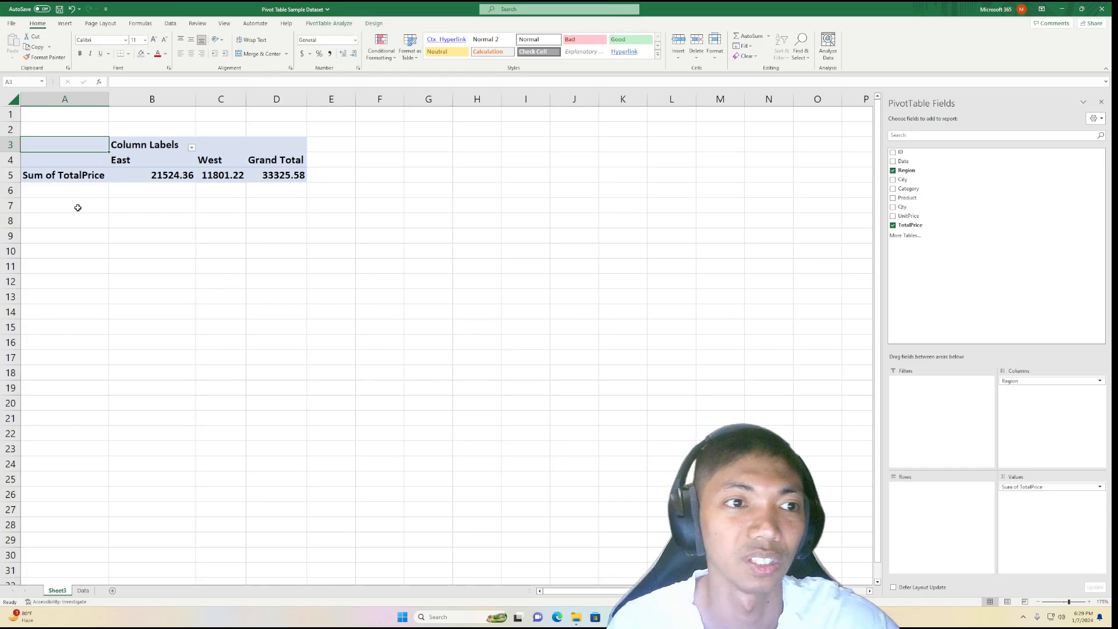
left_click(128, 161)
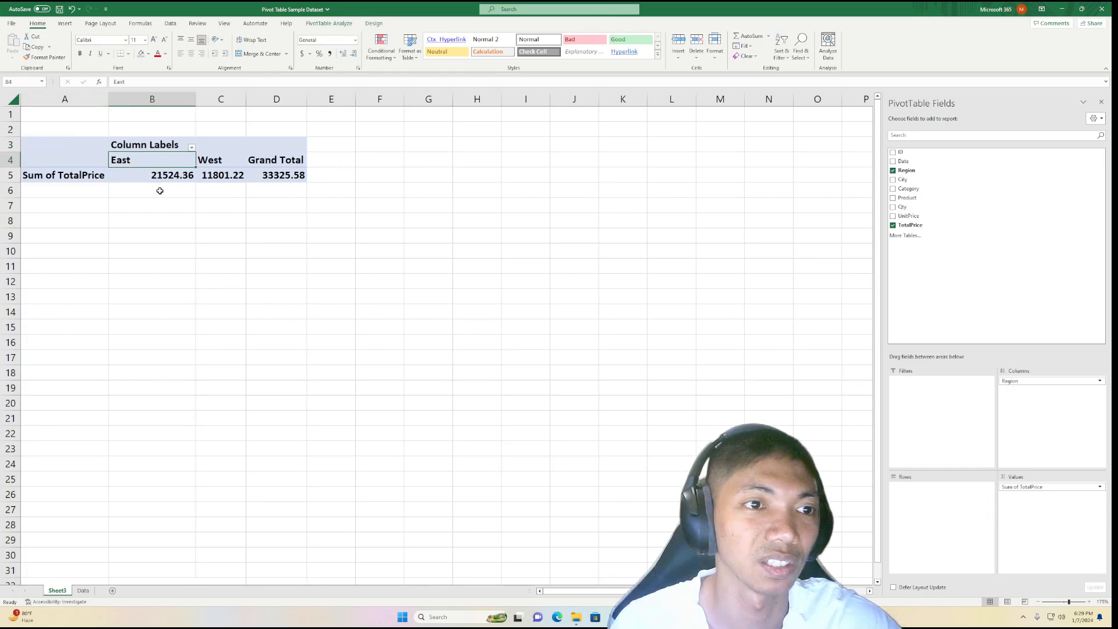
left_click(162, 182)
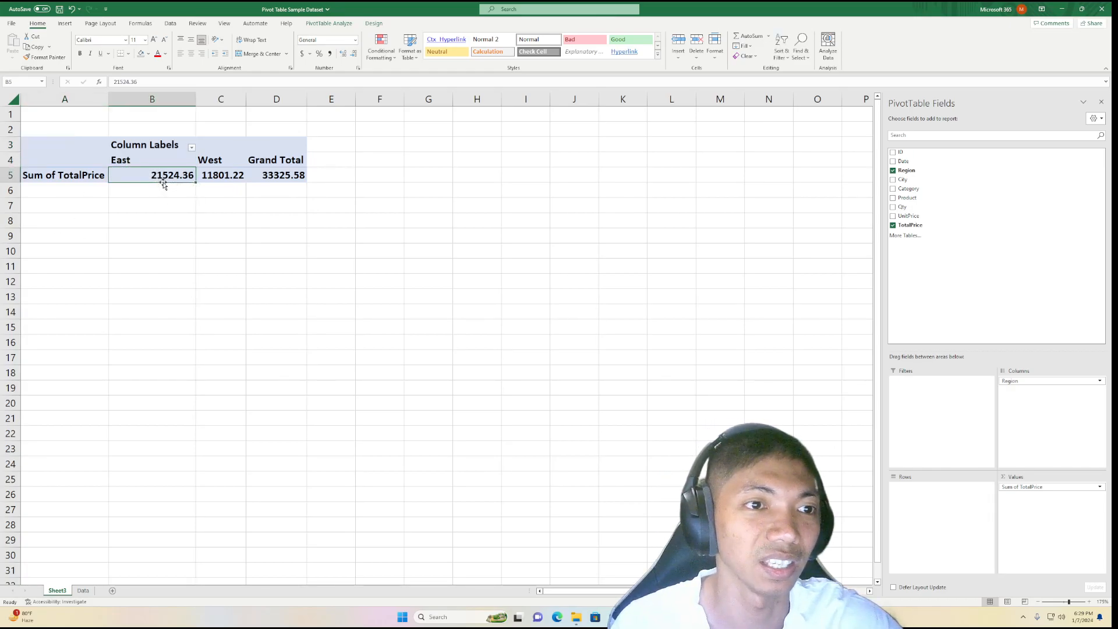
mouse_move(162, 179)
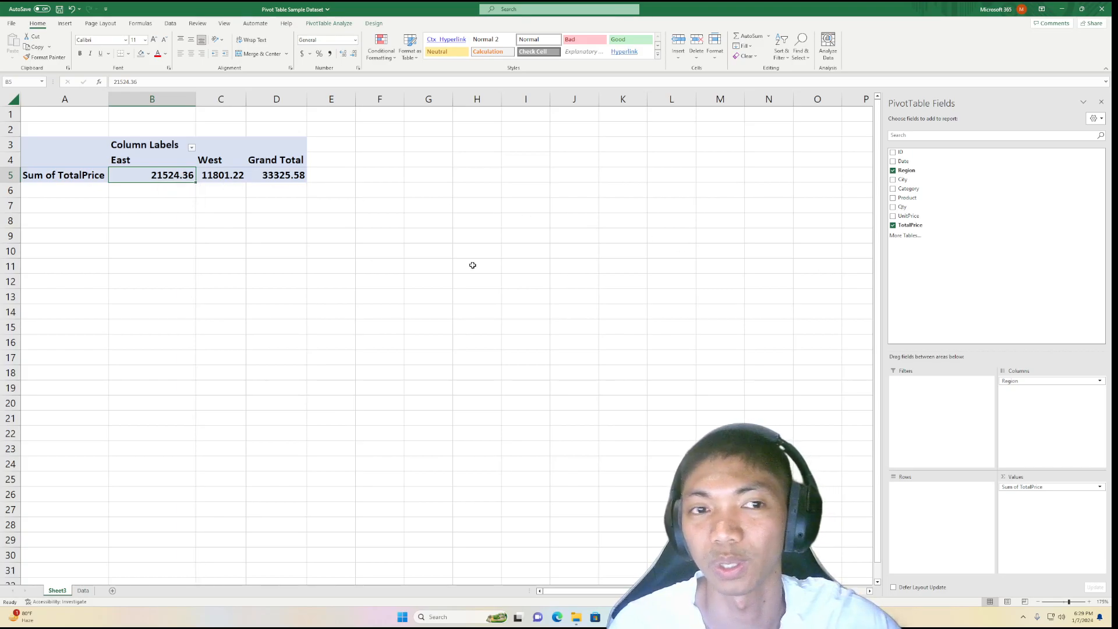
left_click(229, 177)
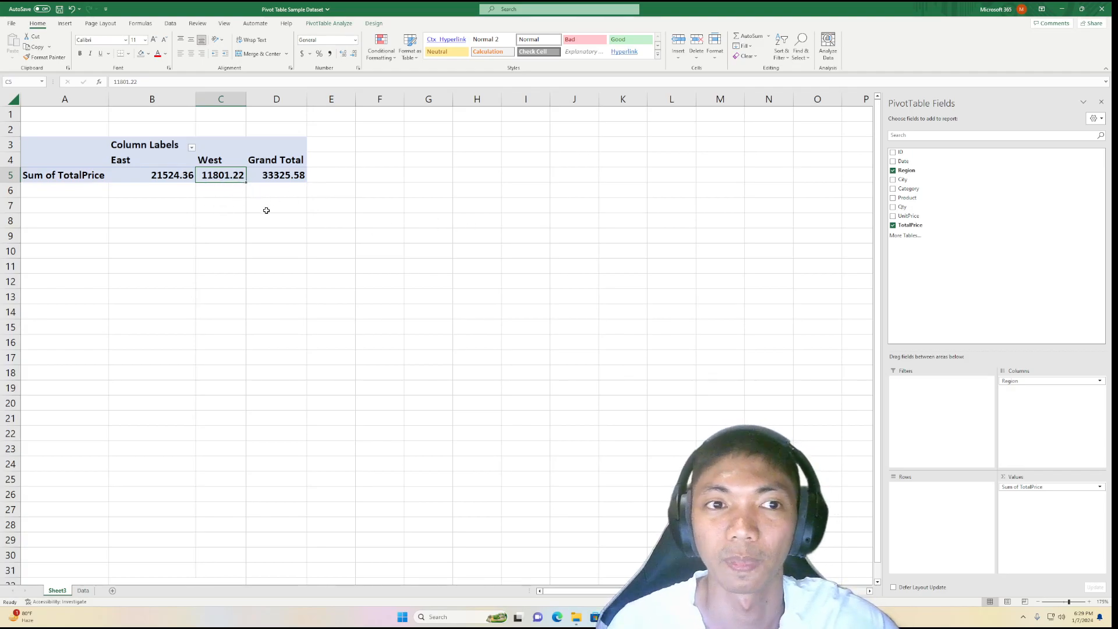
left_click(279, 178)
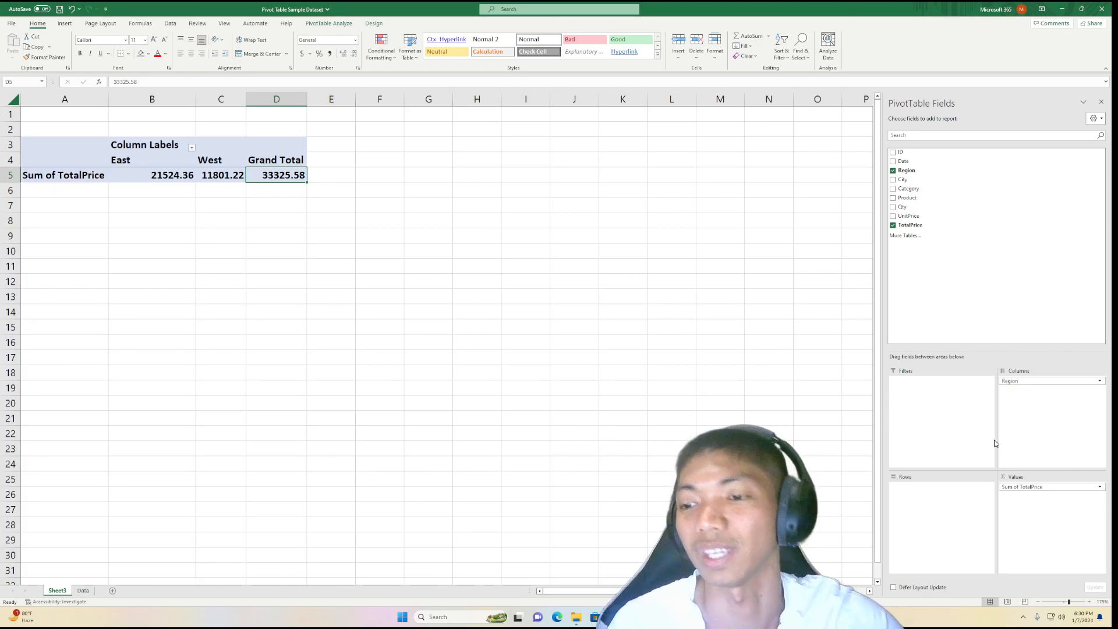
left_click(159, 176)
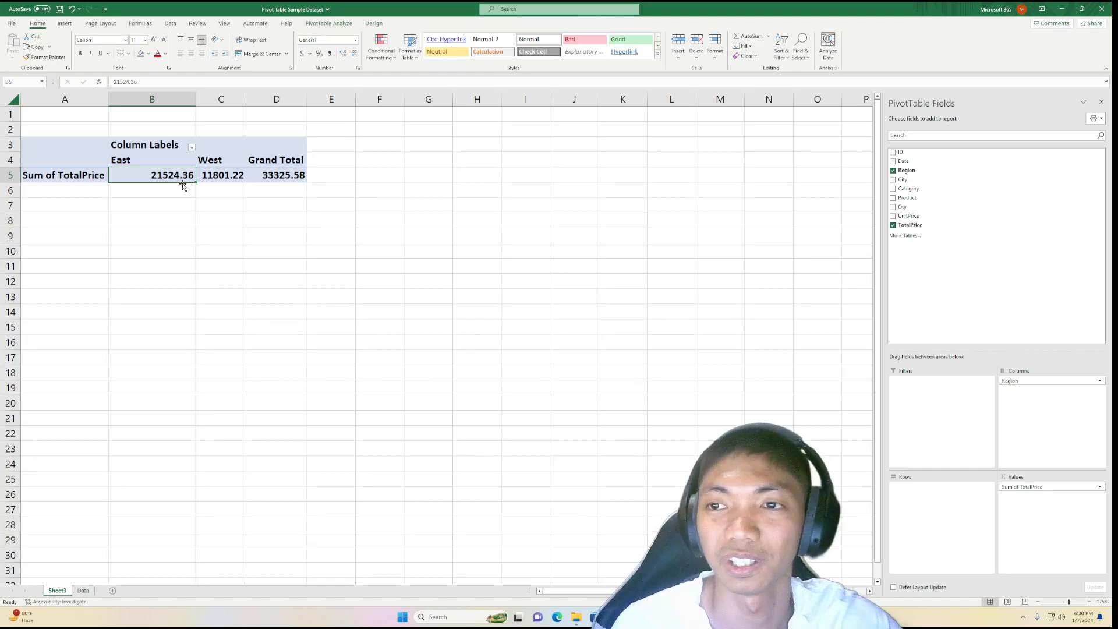
left_click(83, 591)
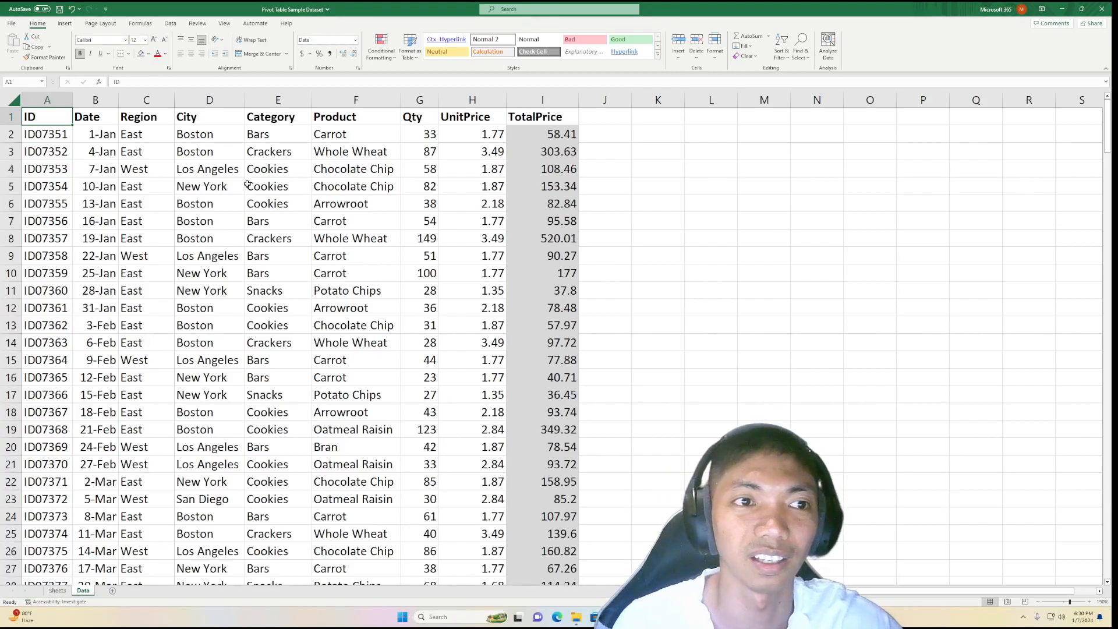
left_click(58, 592)
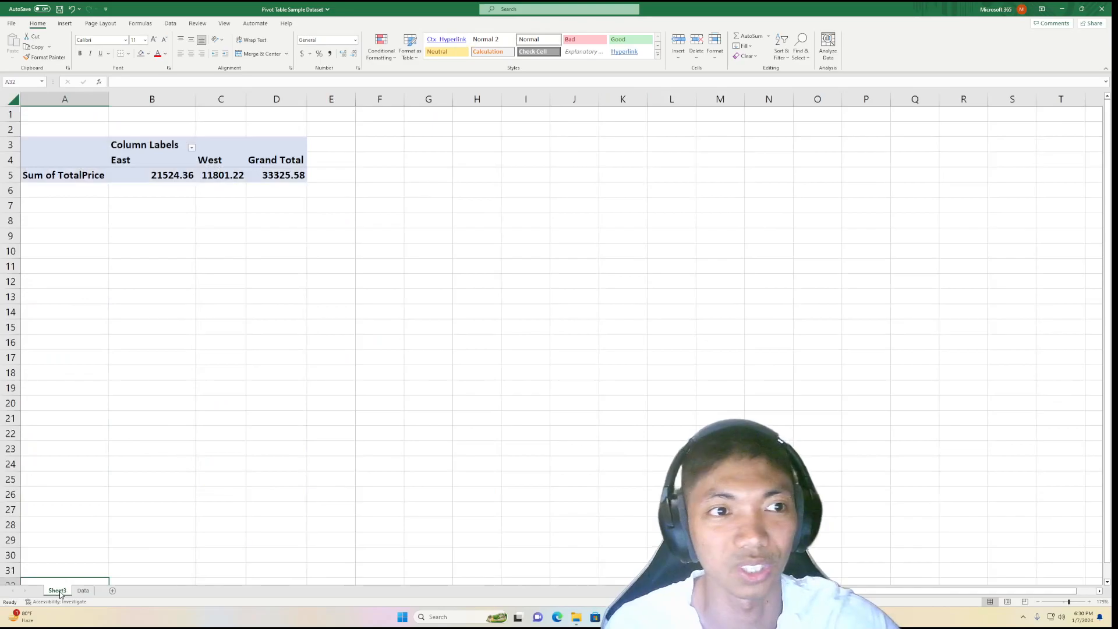
left_click(136, 161)
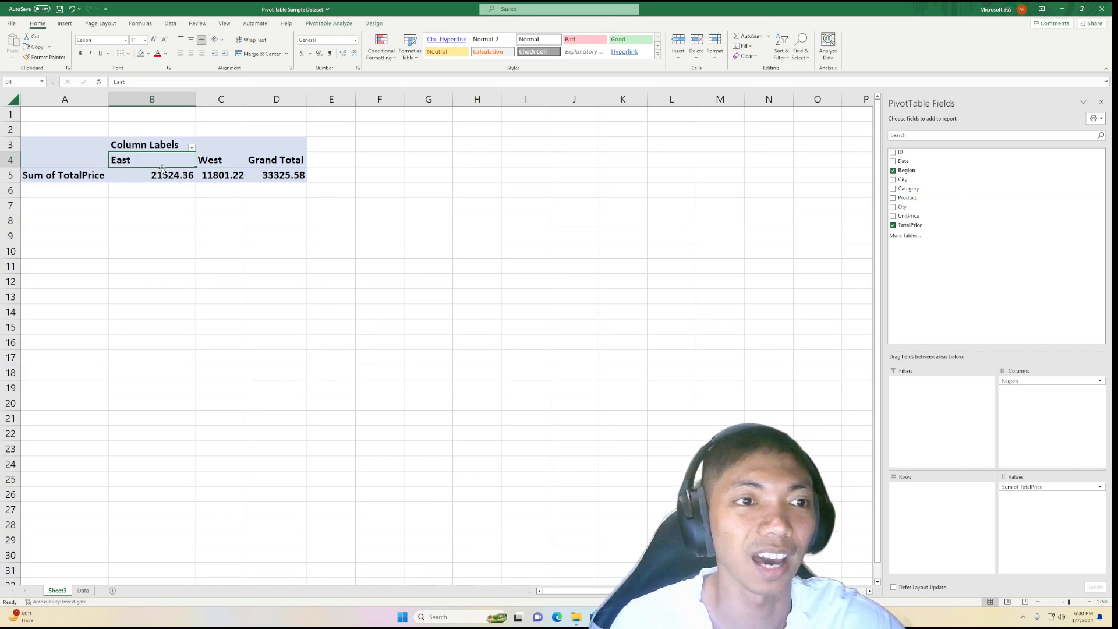
Remove the TotalPrice and Region fields from the PivotTable on Sheet3 and select the empty report
left_click_drag(1019, 486, 839, 473)
left_click_drag(1031, 381, 658, 352)
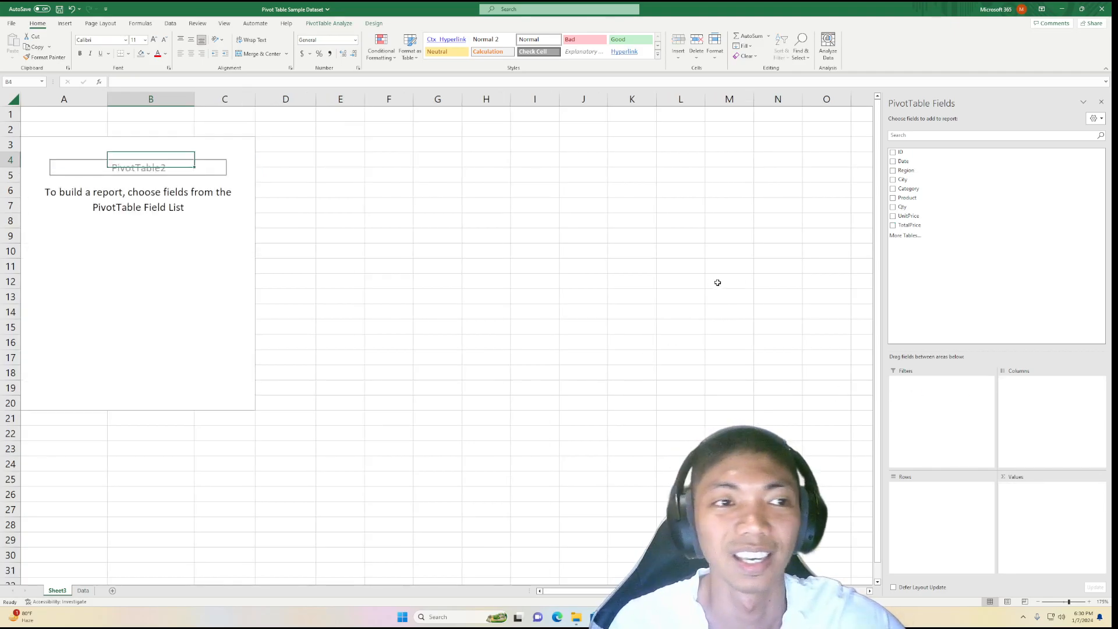
left_click(75, 170)
left_click(42, 140)
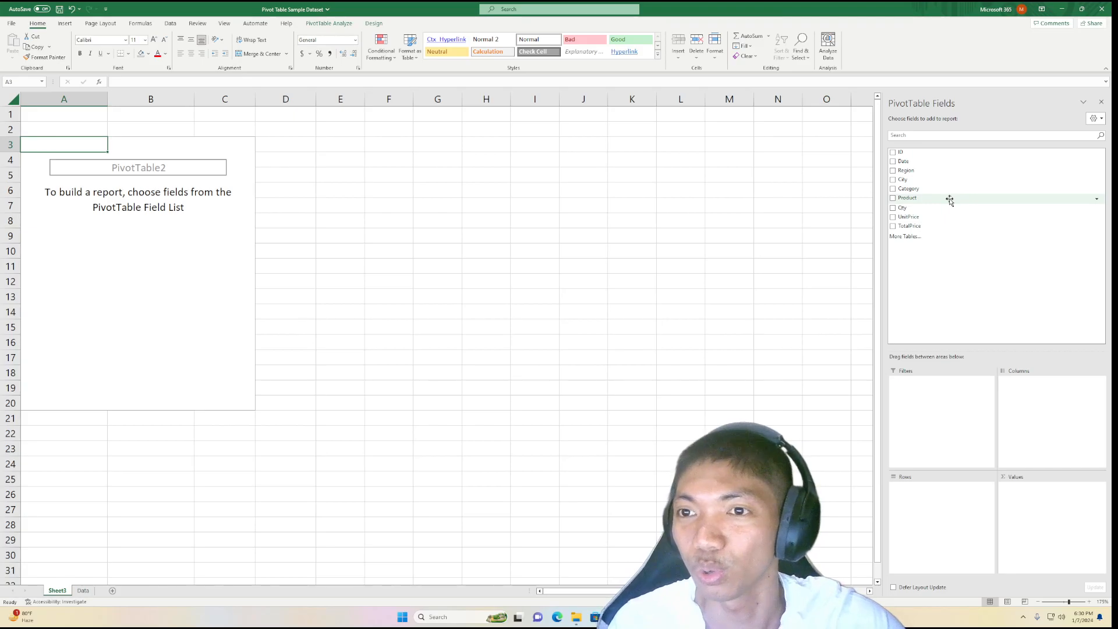
Build the PivotTable with Product in Rows, Region in Columns and the sum of TotalPrice in Values
left_click_drag(950, 200, 933, 520)
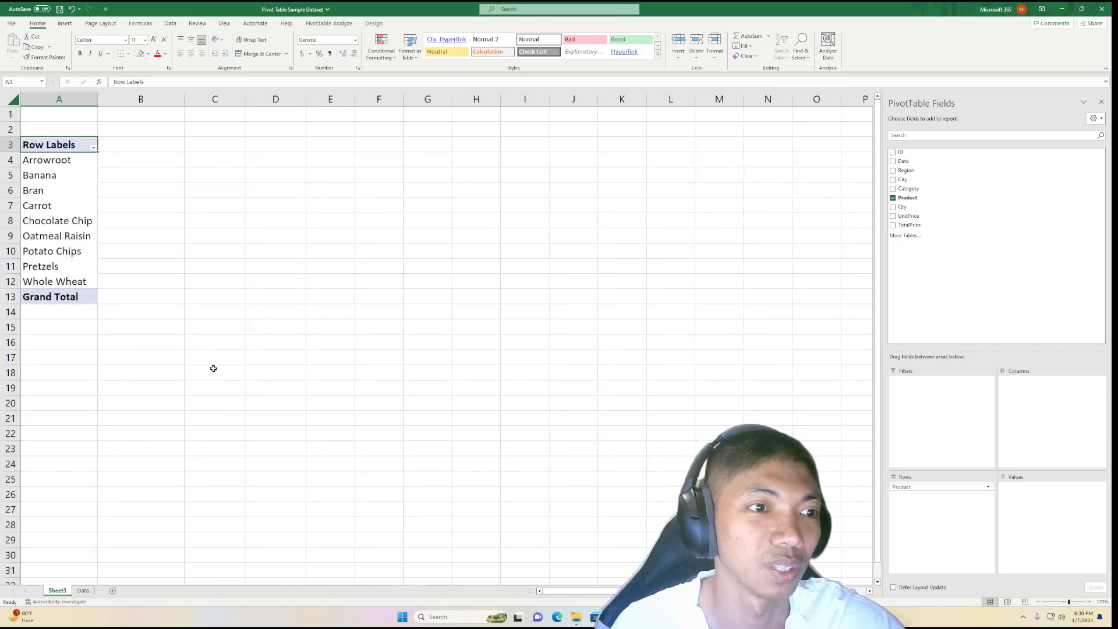
left_click(50, 207)
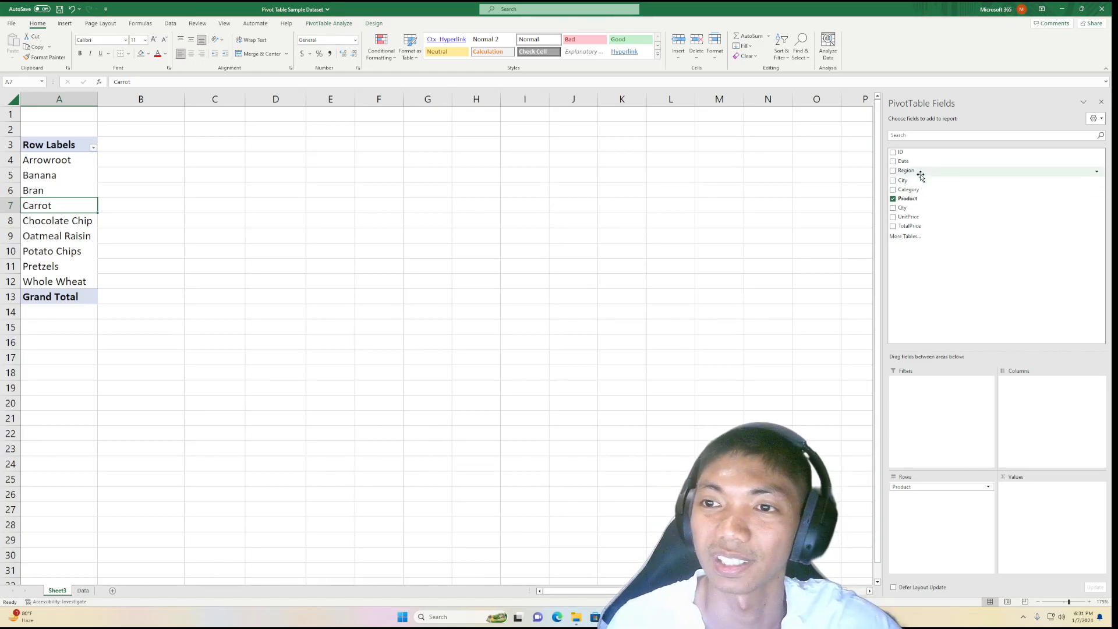
left_click_drag(921, 177, 1020, 410)
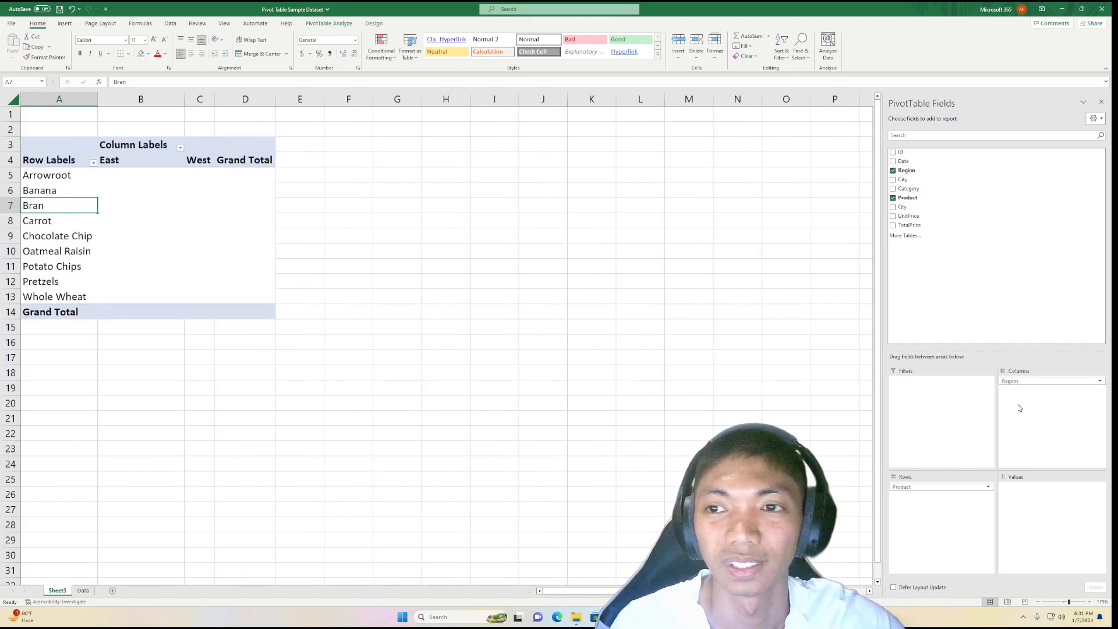
left_click_drag(911, 228, 1036, 511)
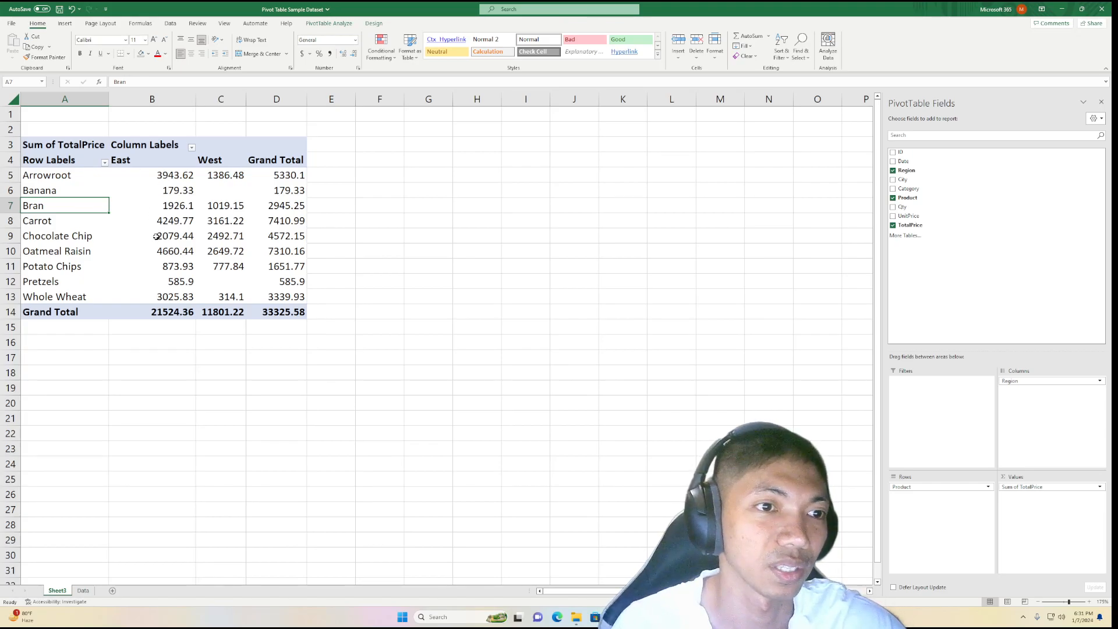
Examine the PivotTable's TotalPrice sums per product in the East and West columns, especially Carrot in East
left_click(140, 160)
left_click_drag(144, 160, 162, 314)
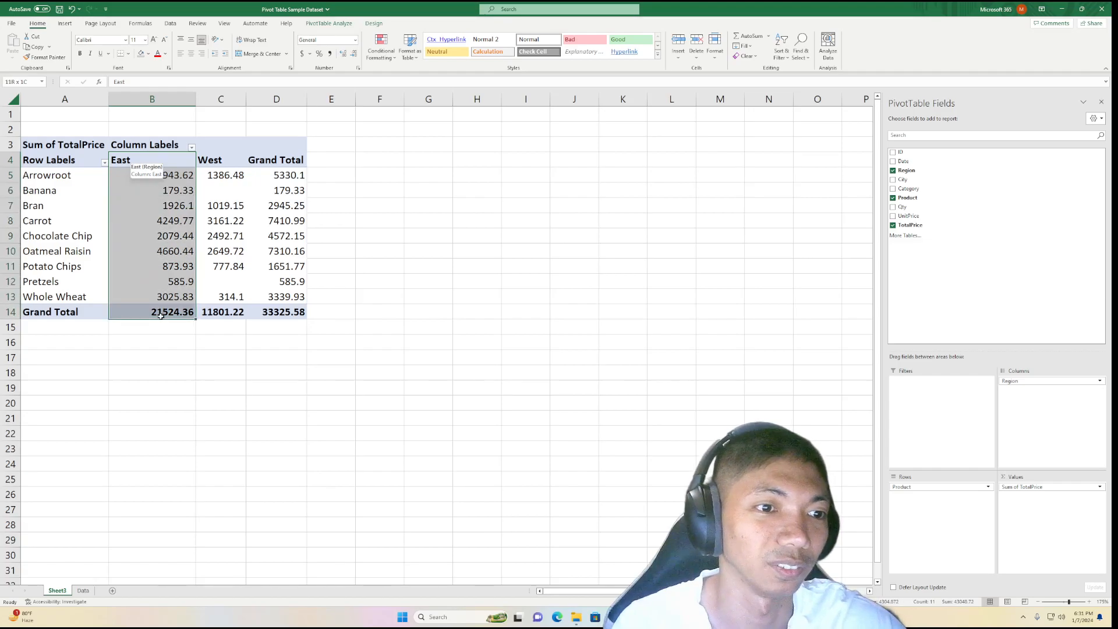
left_click(50, 176)
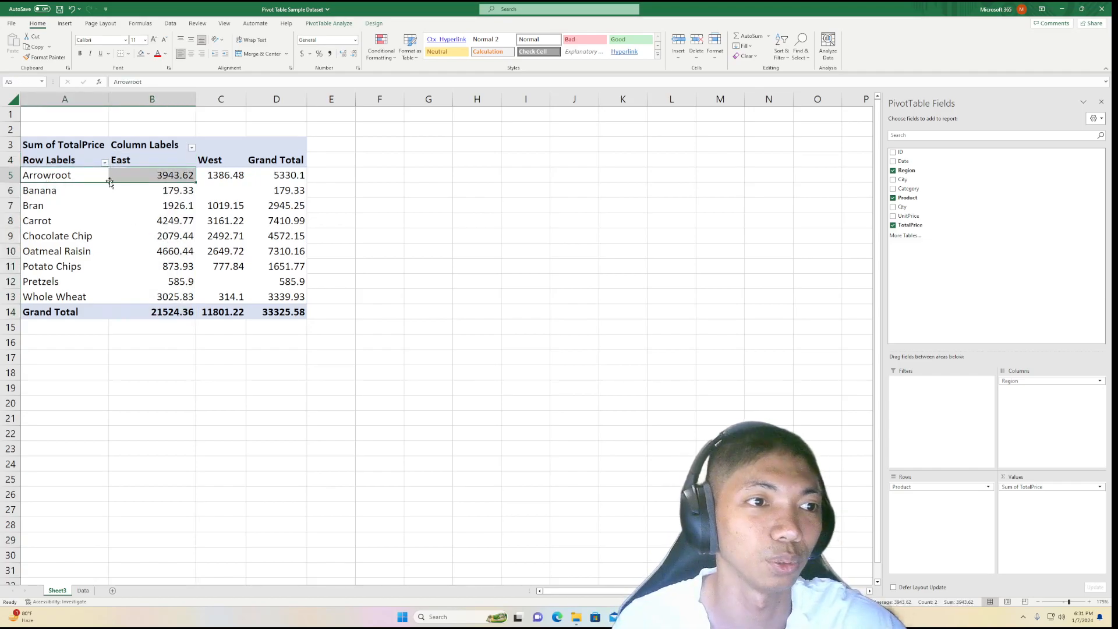
left_click(69, 211)
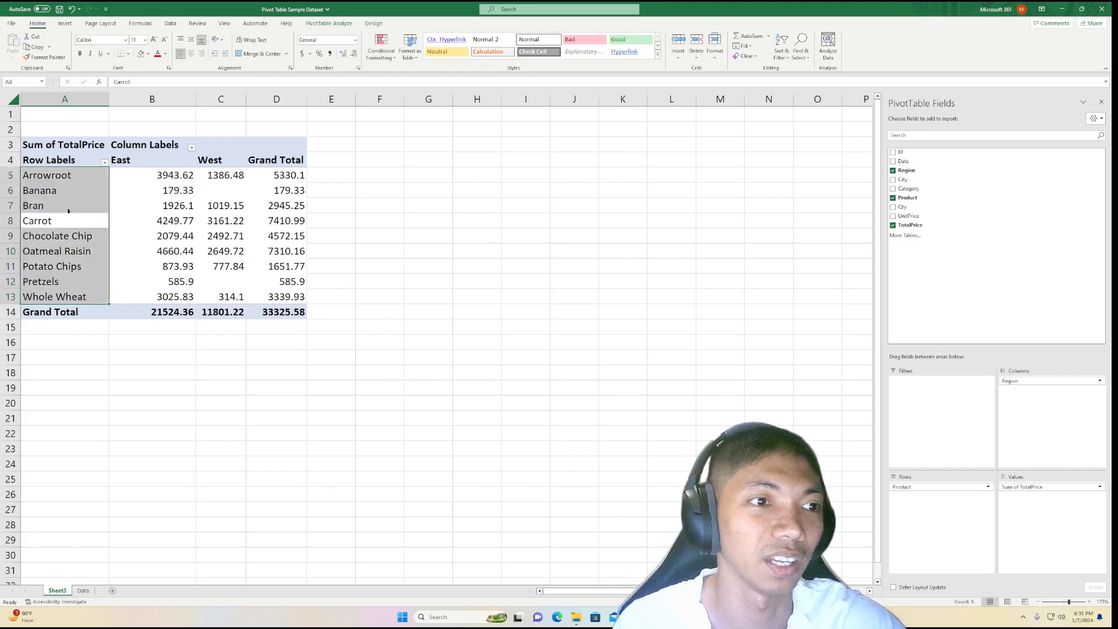
left_click(163, 221)
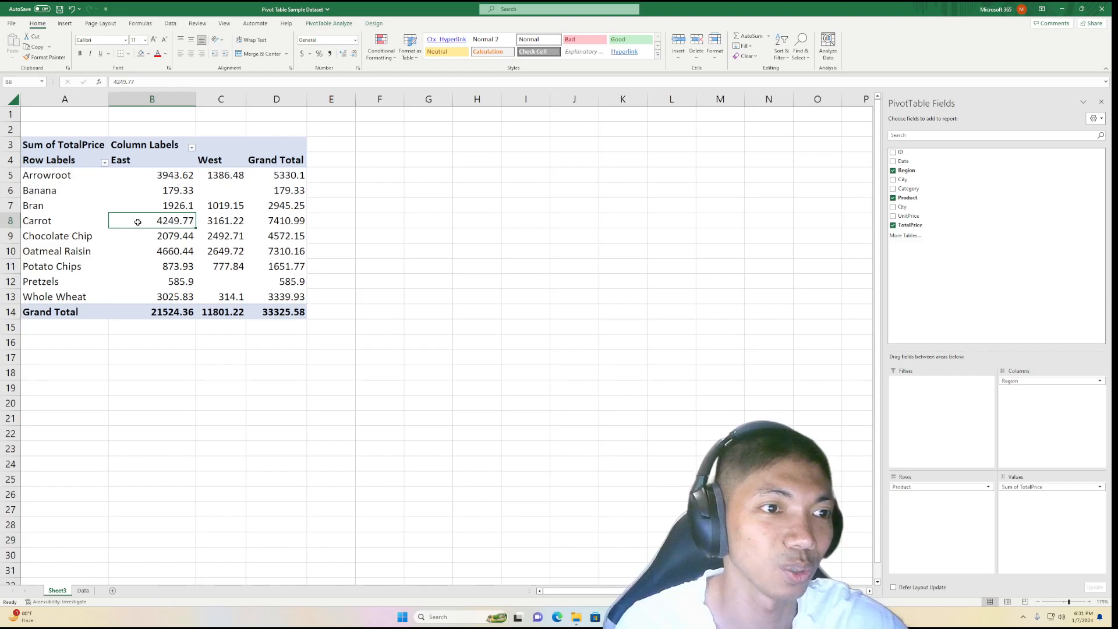
left_click(52, 222)
left_click(156, 217)
left_click(129, 156)
left_click(142, 220)
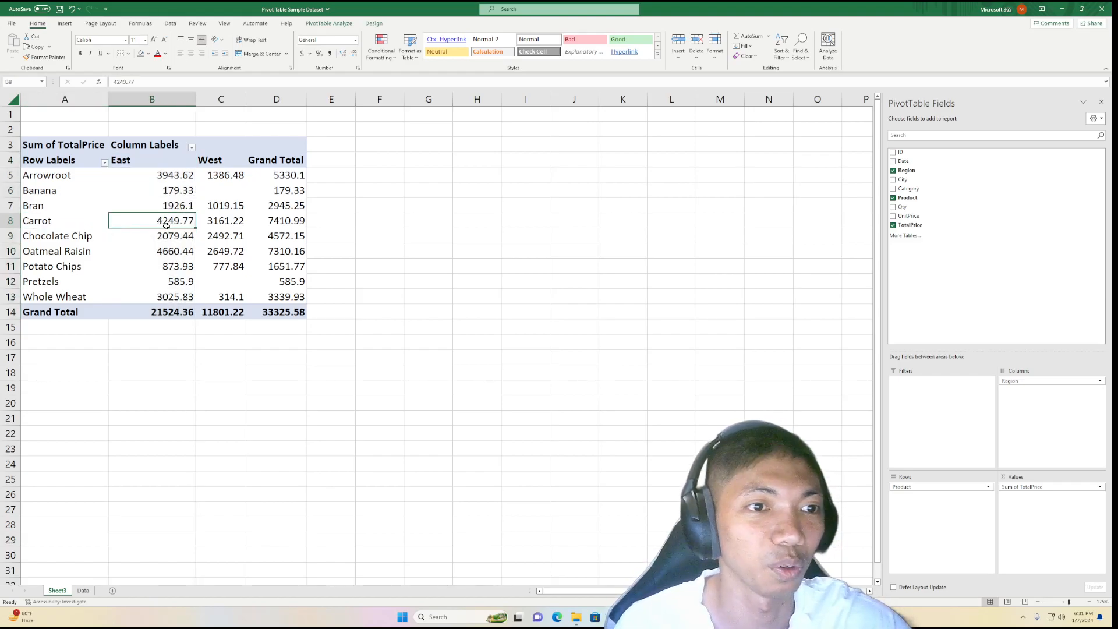
mouse_move(166, 226)
scroll(166, 226, "up", 3)
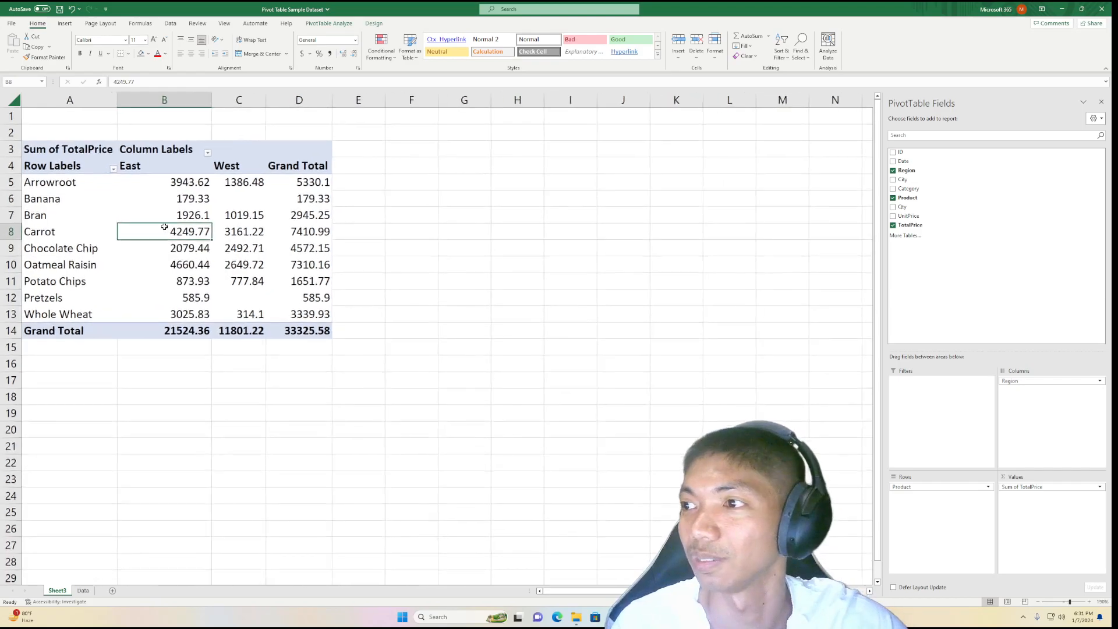
scroll(182, 246, "up", 1)
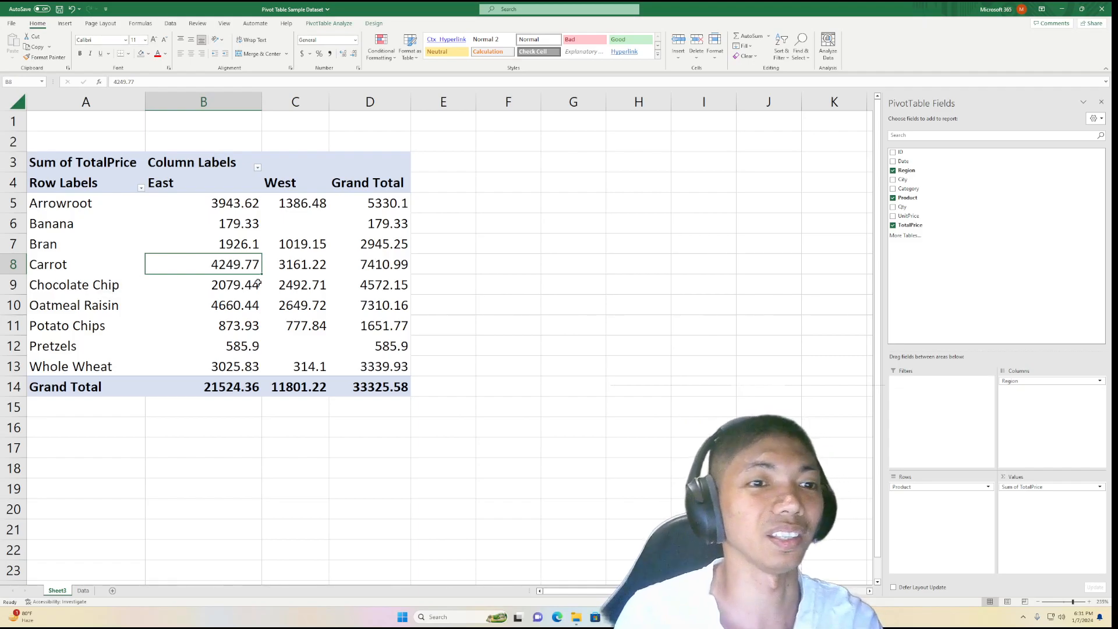
left_click_drag(84, 205, 396, 244)
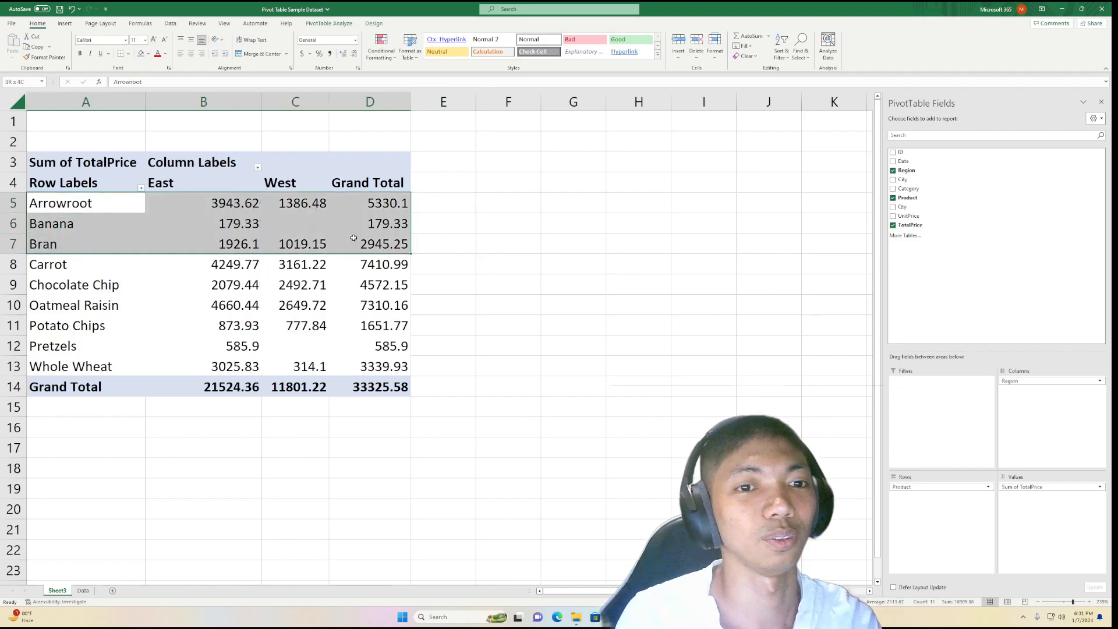
left_click_drag(66, 283, 371, 350)
left_click_drag(293, 195, 309, 352)
left_click(573, 366)
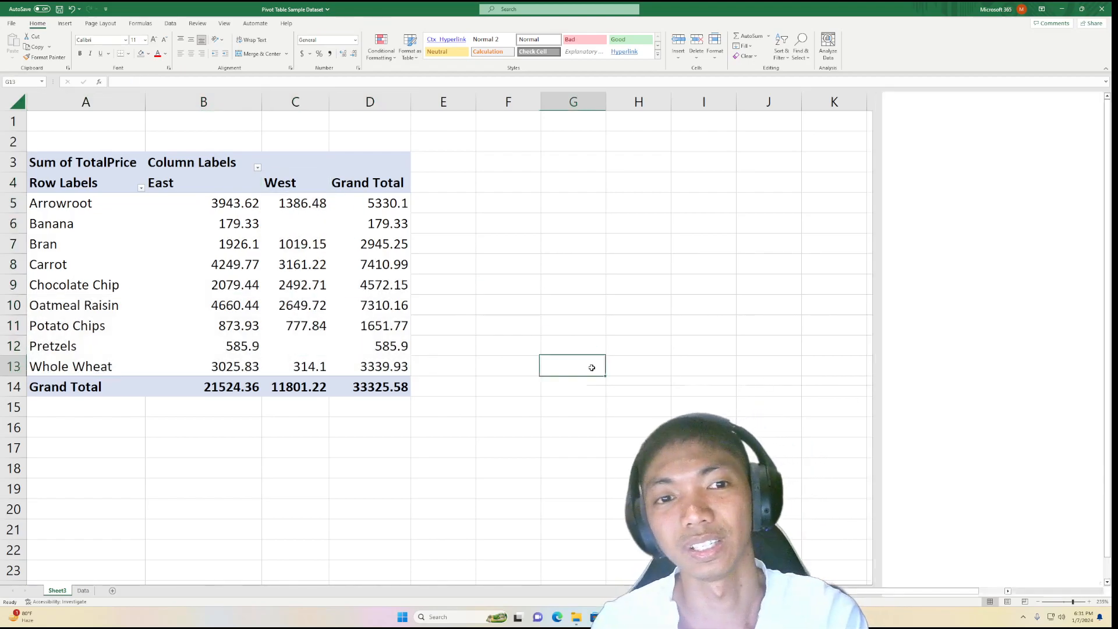
Move Region from Columns and Product from Rows to the PivotTable's Filters area
left_click(67, 174)
left_click(64, 164)
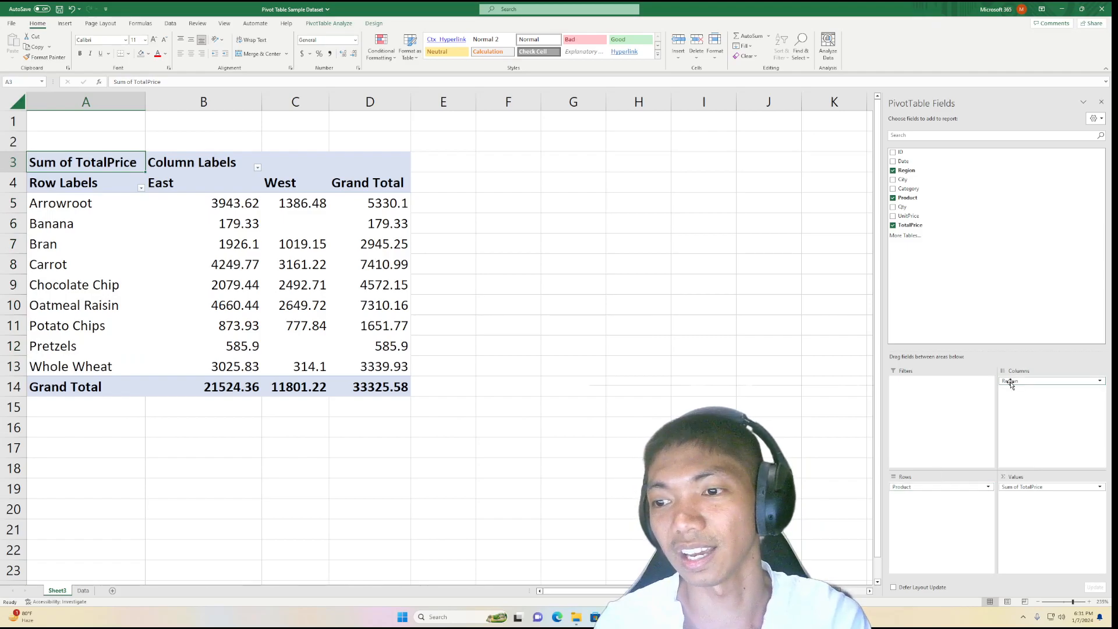
left_click_drag(1014, 381, 947, 393)
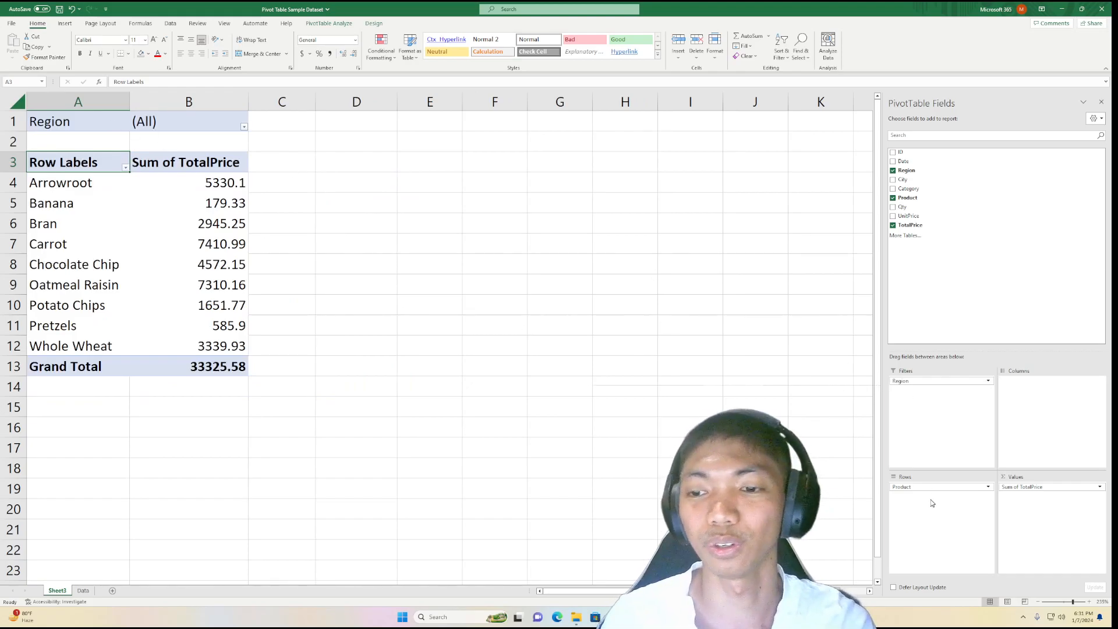
left_click_drag(931, 487, 929, 417)
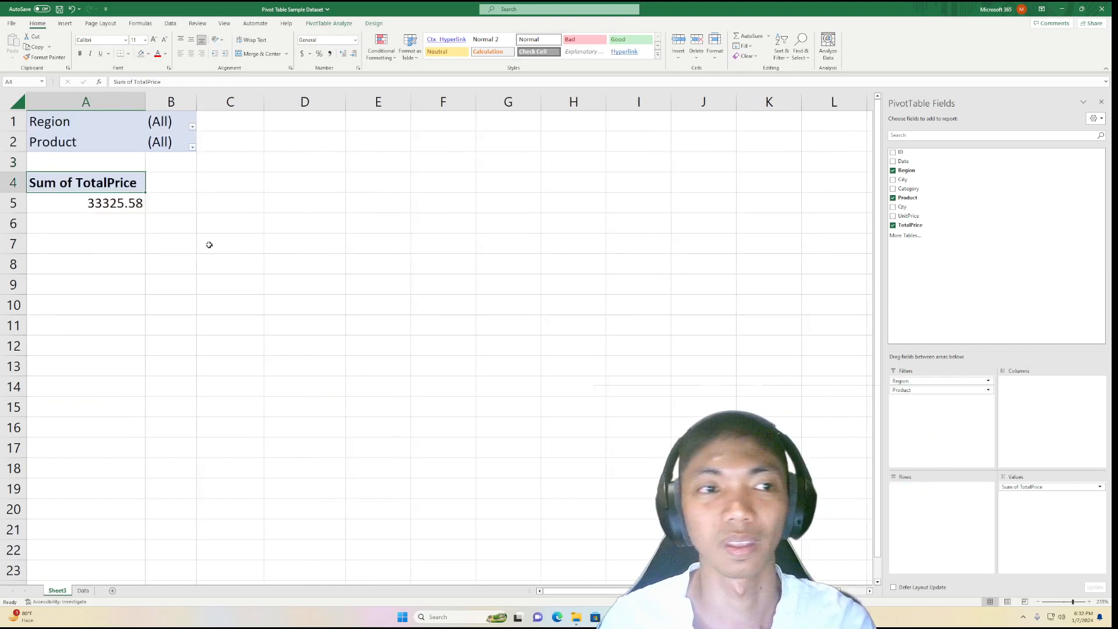
left_click(192, 127)
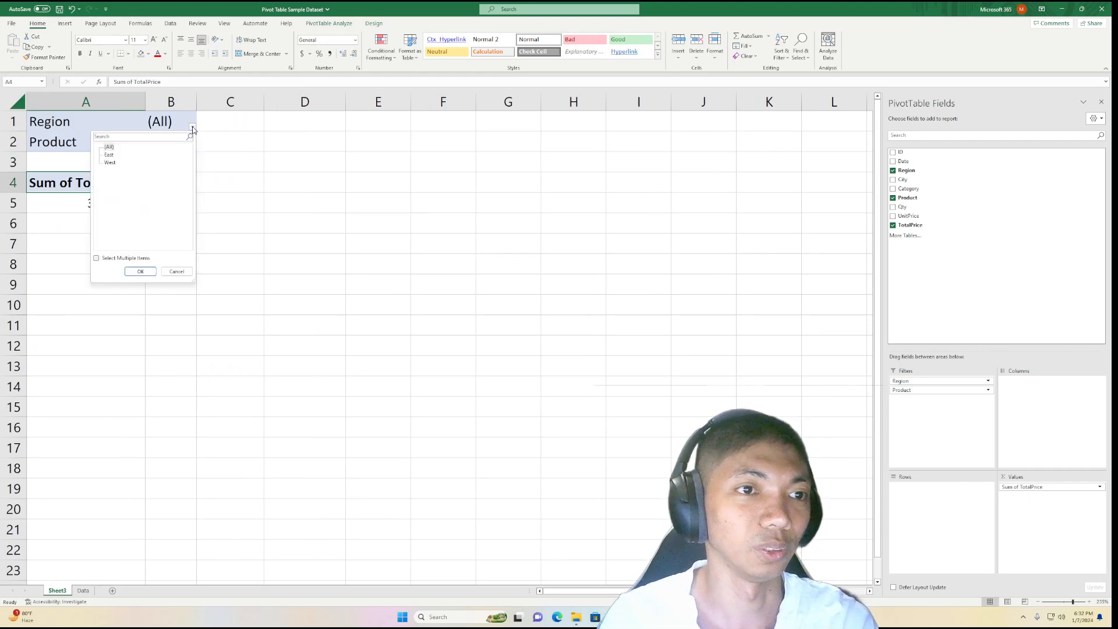
left_click(110, 155)
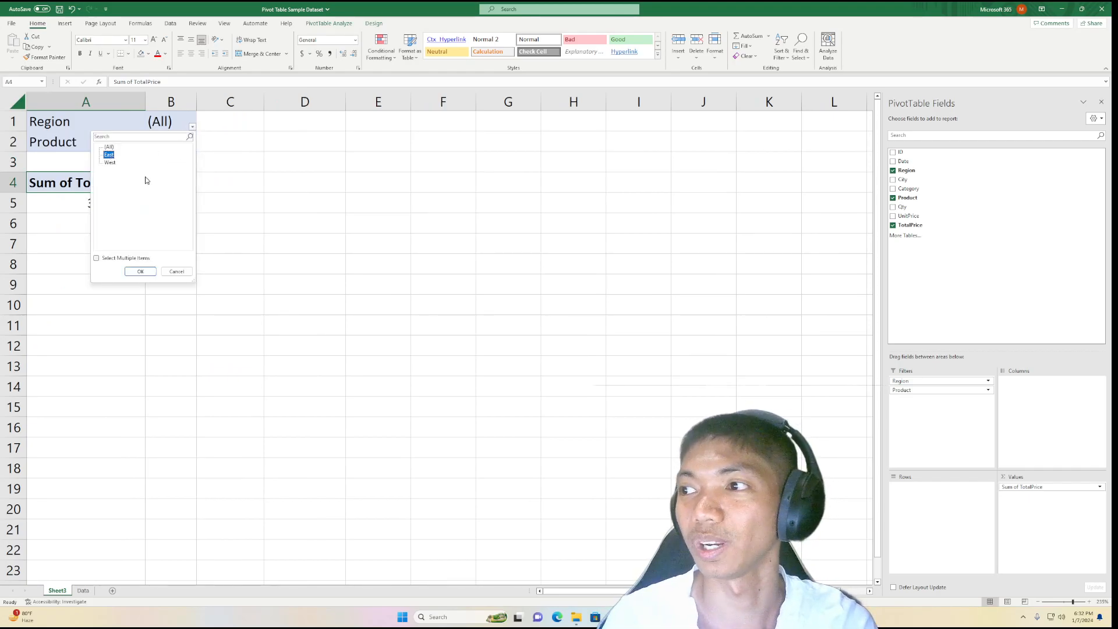
left_click(333, 192)
Set the PivotTable's Region filter to East
scroll(156, 161, "up", 2)
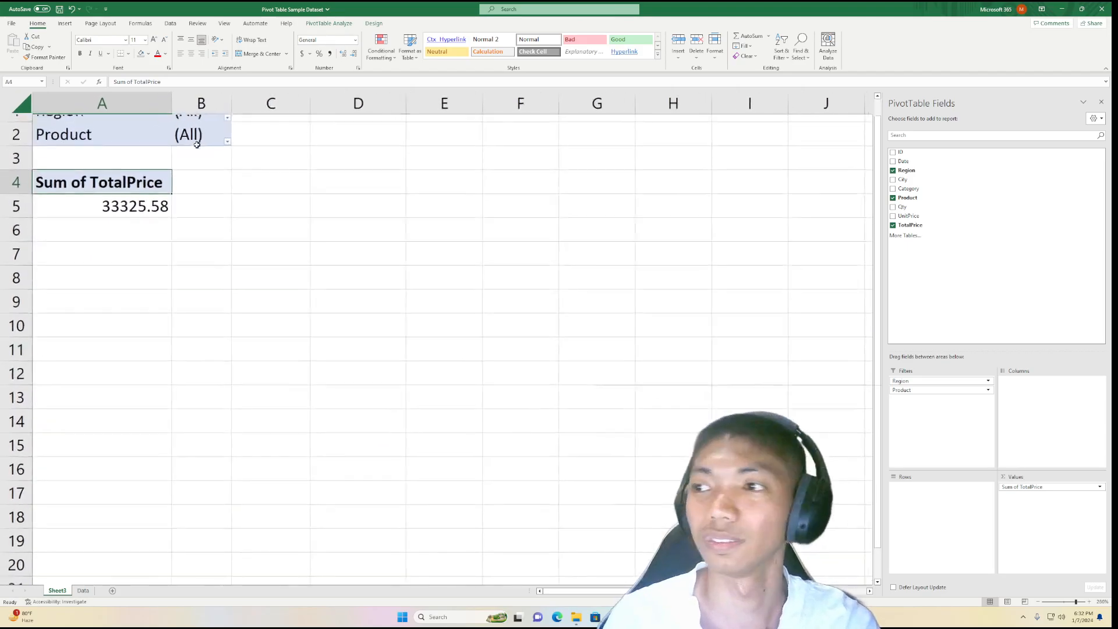
scroll(280, 180, "up", 1)
left_click(231, 135)
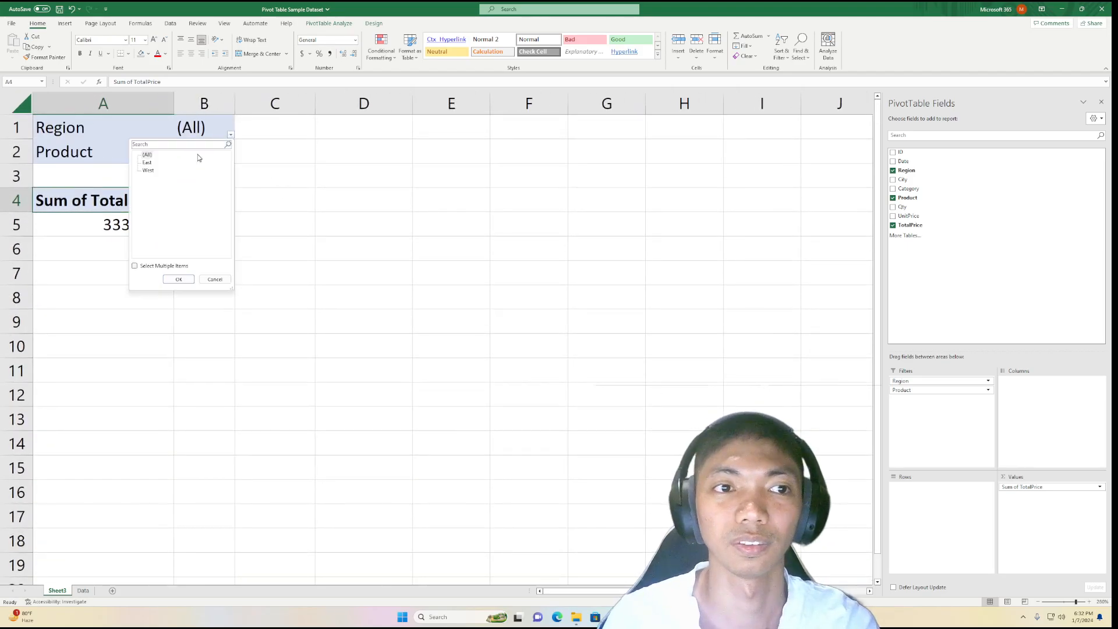
left_click(148, 163)
left_click(179, 279)
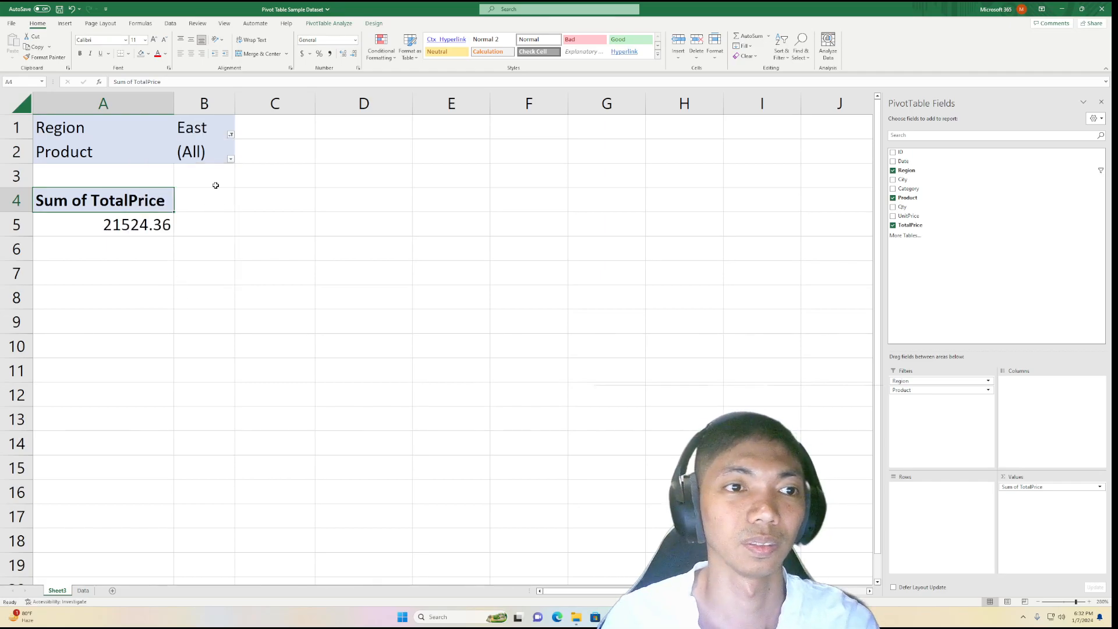
Set the PivotTable's Product filter to Carrot and select the resulting TotalPrice sum
left_click(230, 161)
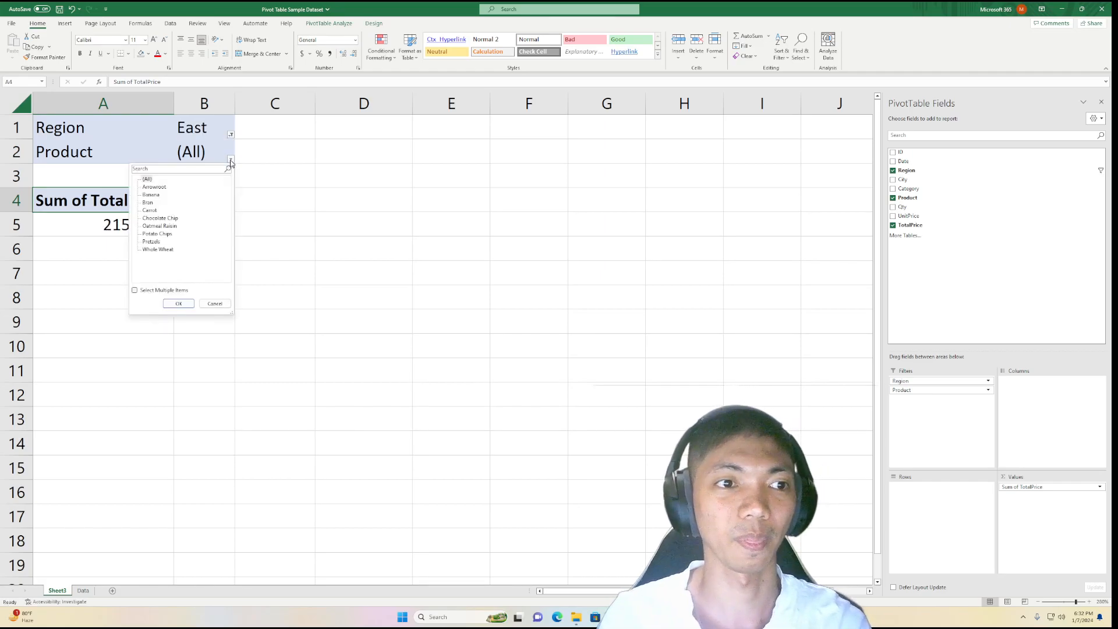
left_click(150, 210)
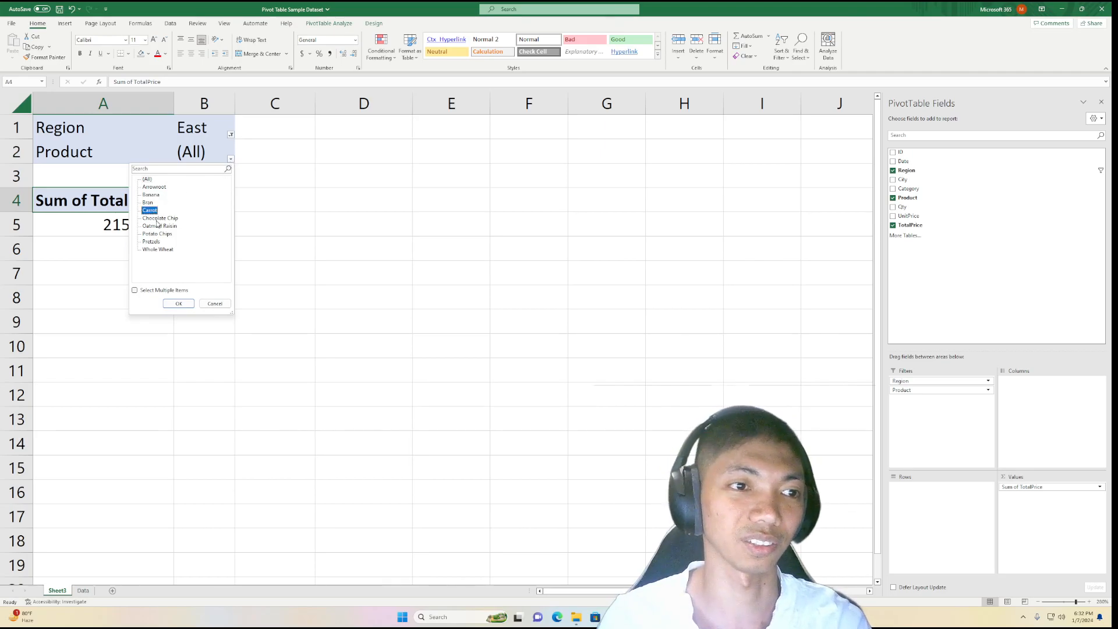
left_click(178, 304)
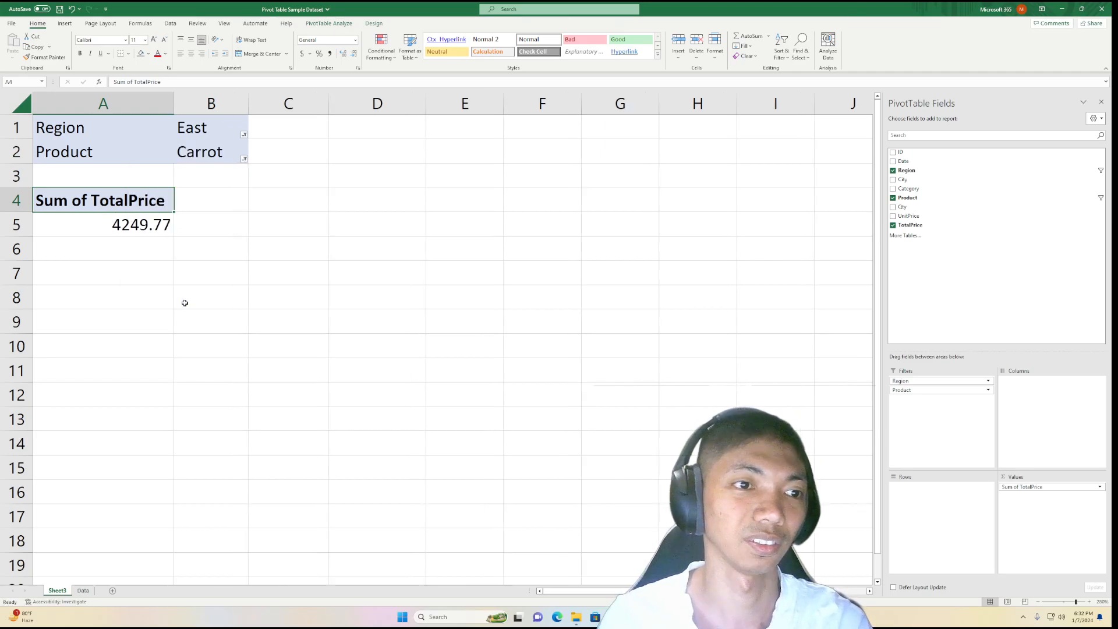
left_click(135, 232)
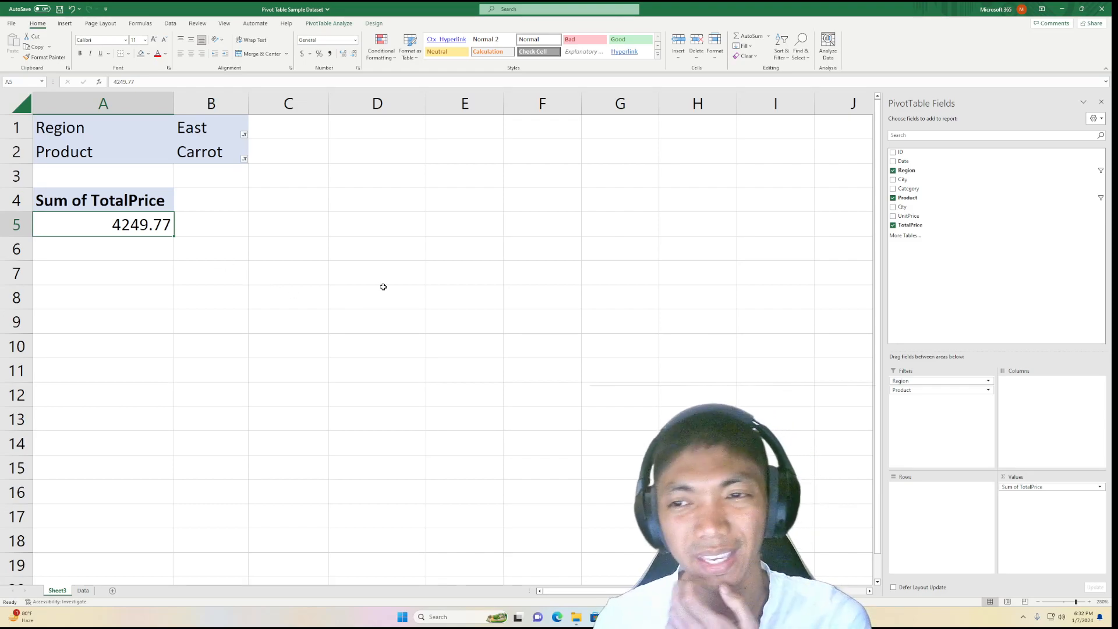
Add filters to the header row A1:I1 on the Data sheet
left_click(87, 591)
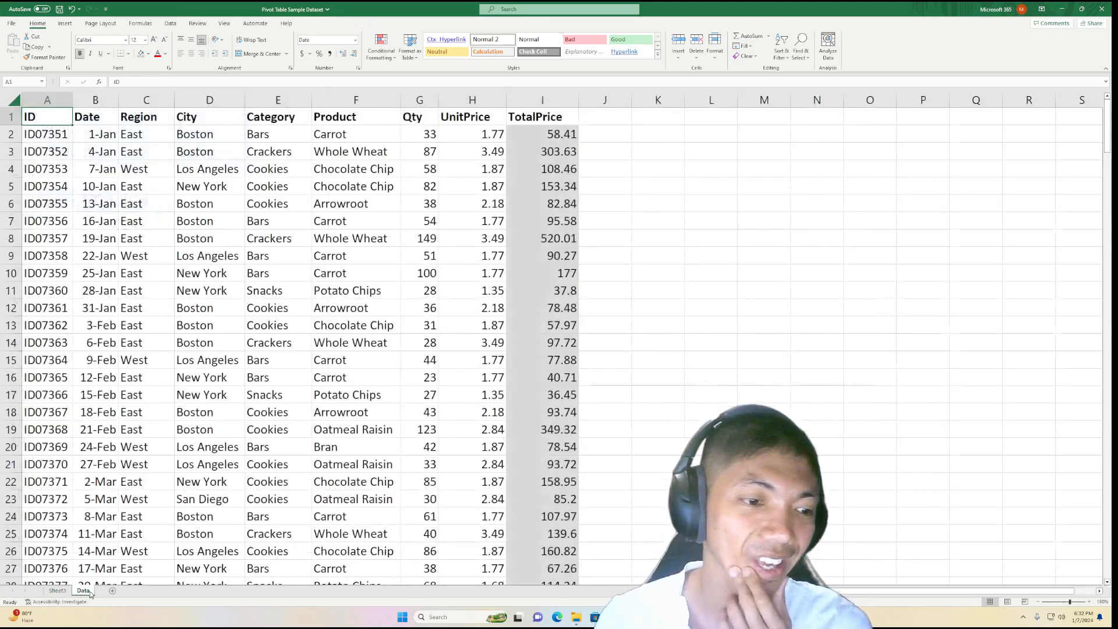
left_click(198, 129)
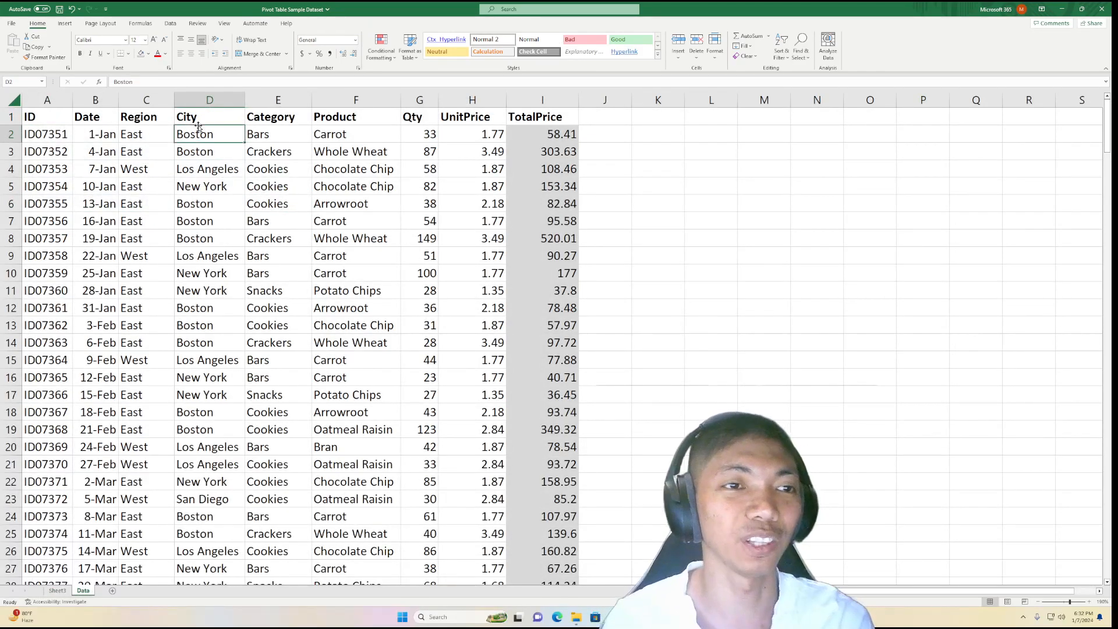
key("ctrl+Up")
key("ctrl+Left")
key("ctrl+shift+Right")
key("ctrl+shift+l")
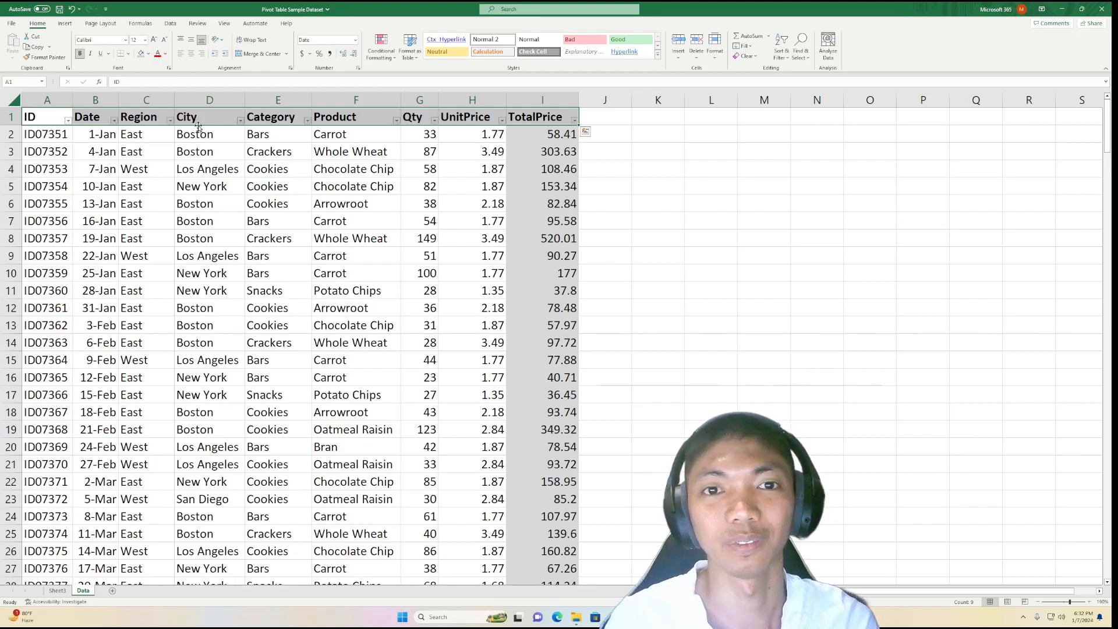
Filter the Data sheet's Region column to show only East
key("Left")
key("Right")
key("Right")
key("alt+Down")
left_click(84, 239)
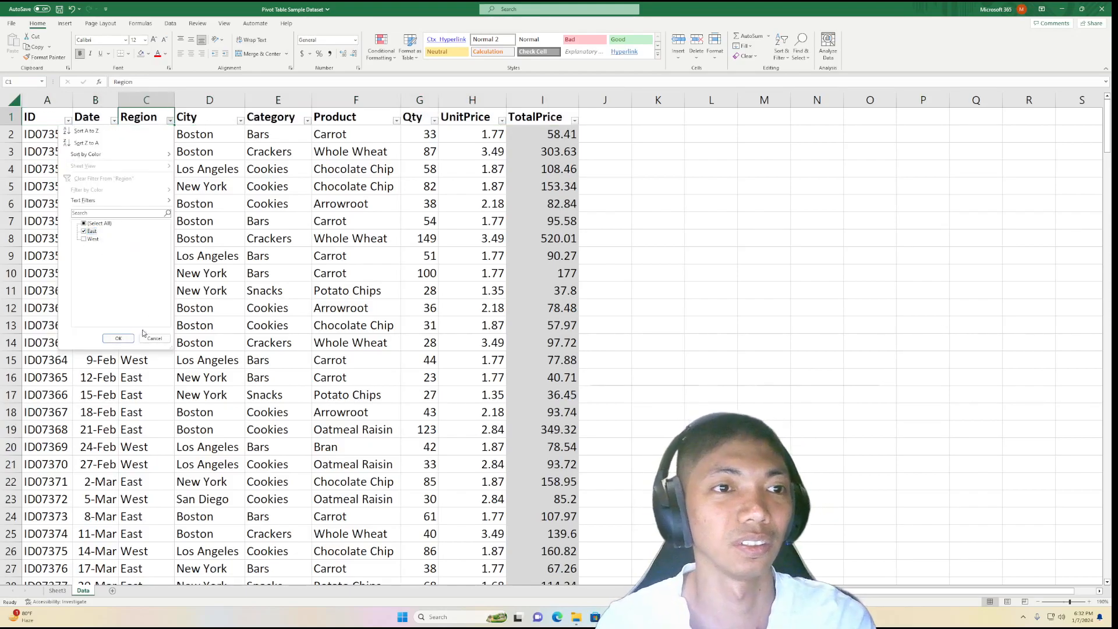
left_click(119, 338)
Filter the Data sheet's Product column to show only Carrot
left_click(210, 119)
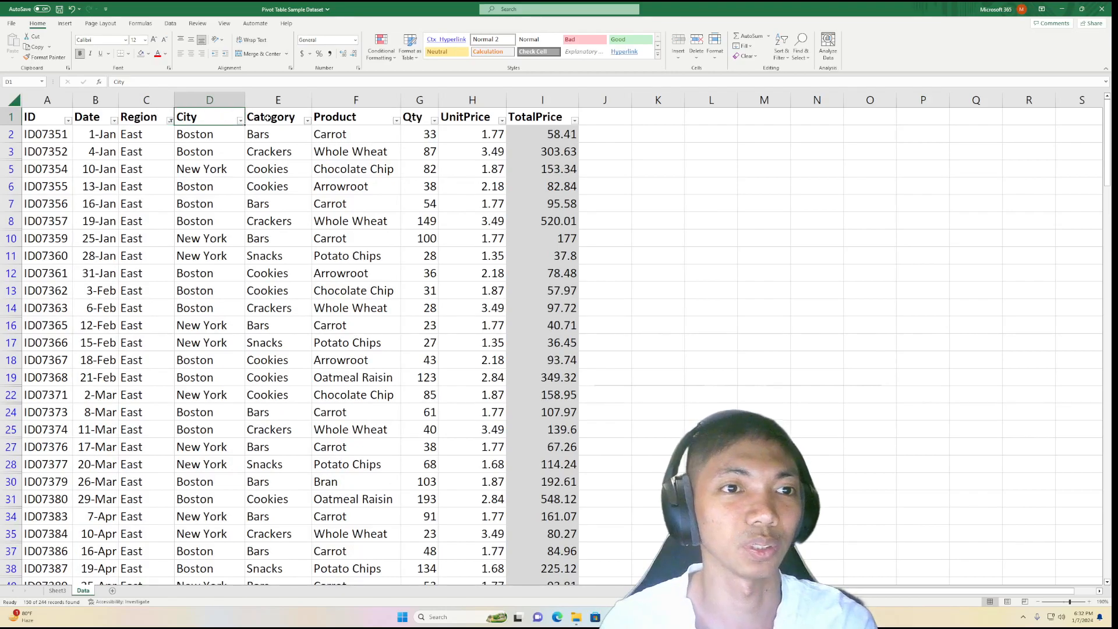
key("Right")
key("Right")
key("alt+Down")
left_click(325, 224)
left_click(319, 255)
left_click(344, 338)
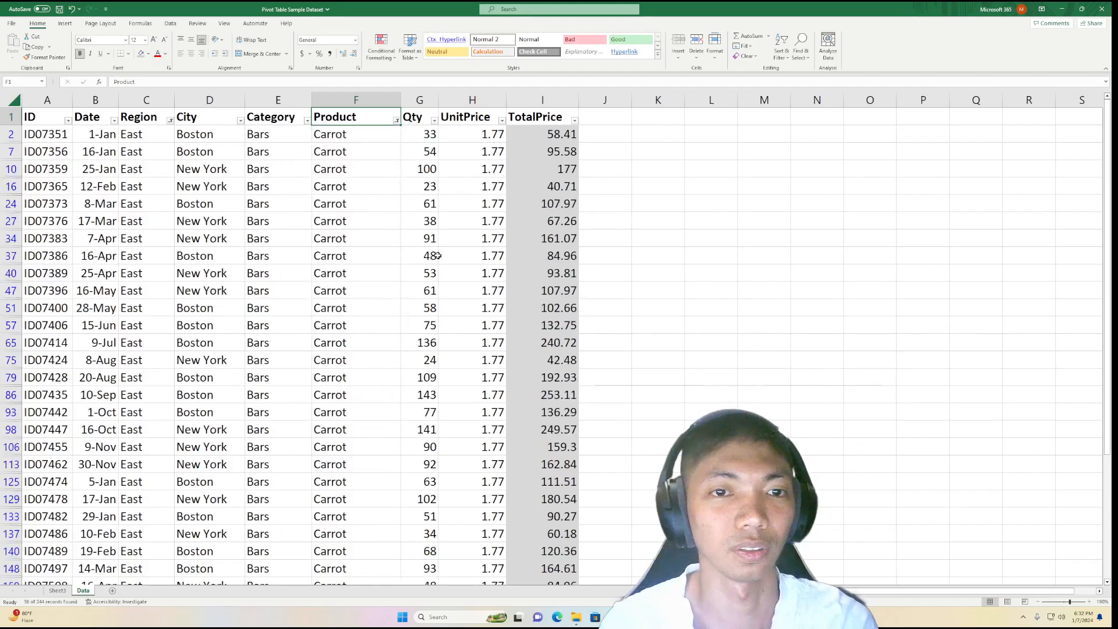
Copy the filtered TotalPrice column with its header from the Data sheet and paste it at H1 on Sheet3
key("ctrl+Right")
key("Down")
key("ctrl+shift+Down")
key("ctrl+Up")
scroll(644, 199, "down", 3)
key("ctrl+c")
left_click(57, 591)
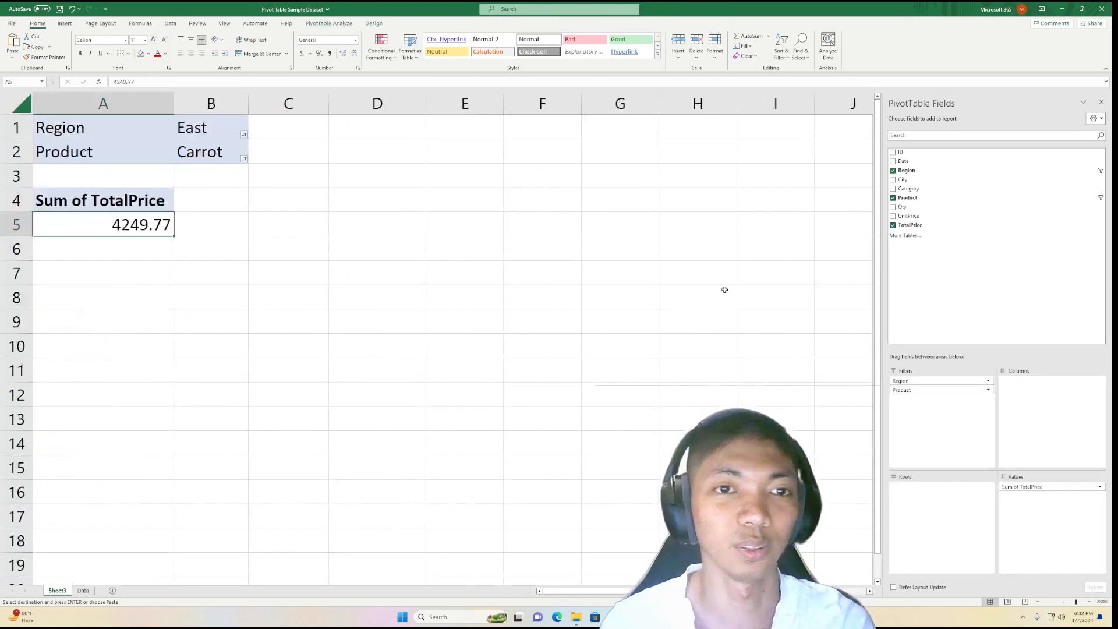
left_click(712, 132)
key("ctrl+v")
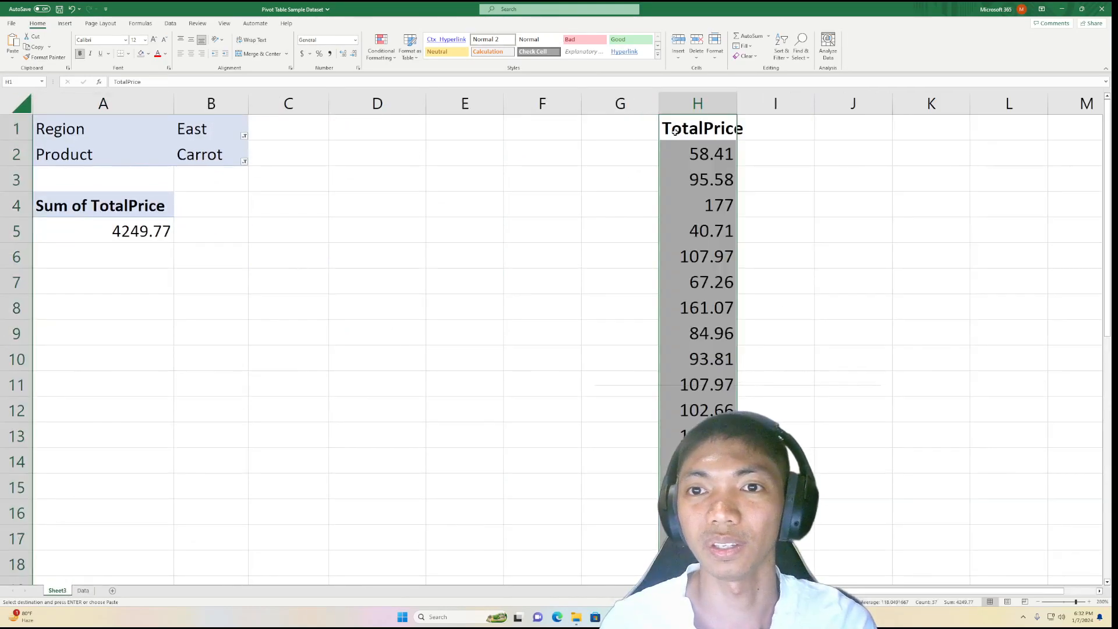
Total the pasted TotalPrice values in F2 with =SUM(H2:H37) and compare the result with the PivotTable's sum in A5
left_click(641, 134)
key("Left")
key("Down")
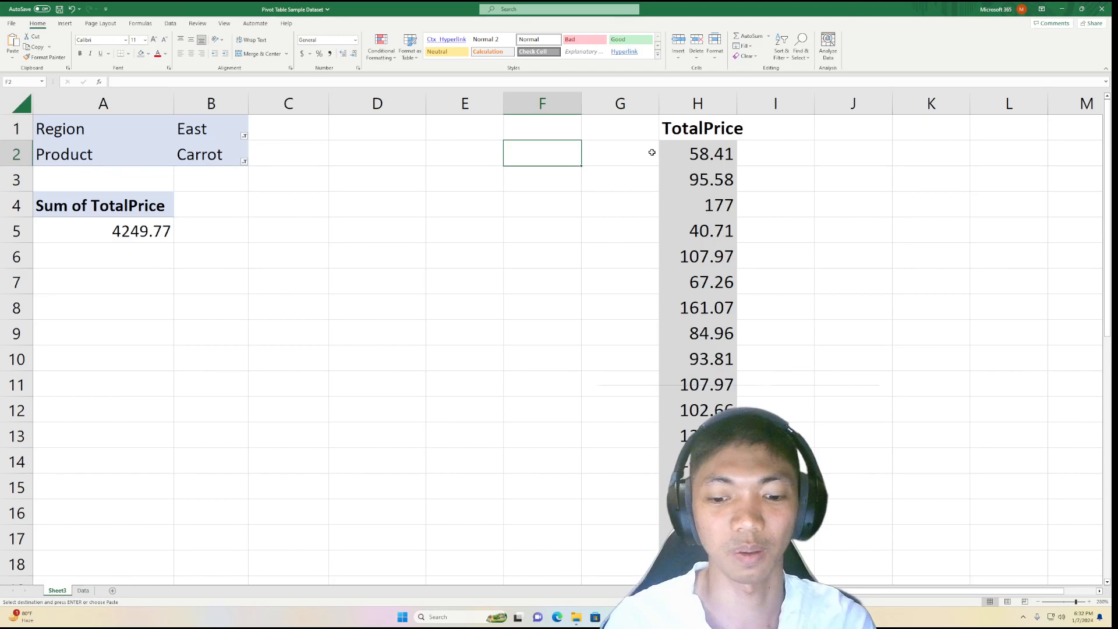
type("=su")
key("Tab")
key("Right")
key("Right")
key("ctrl+shift+Down")
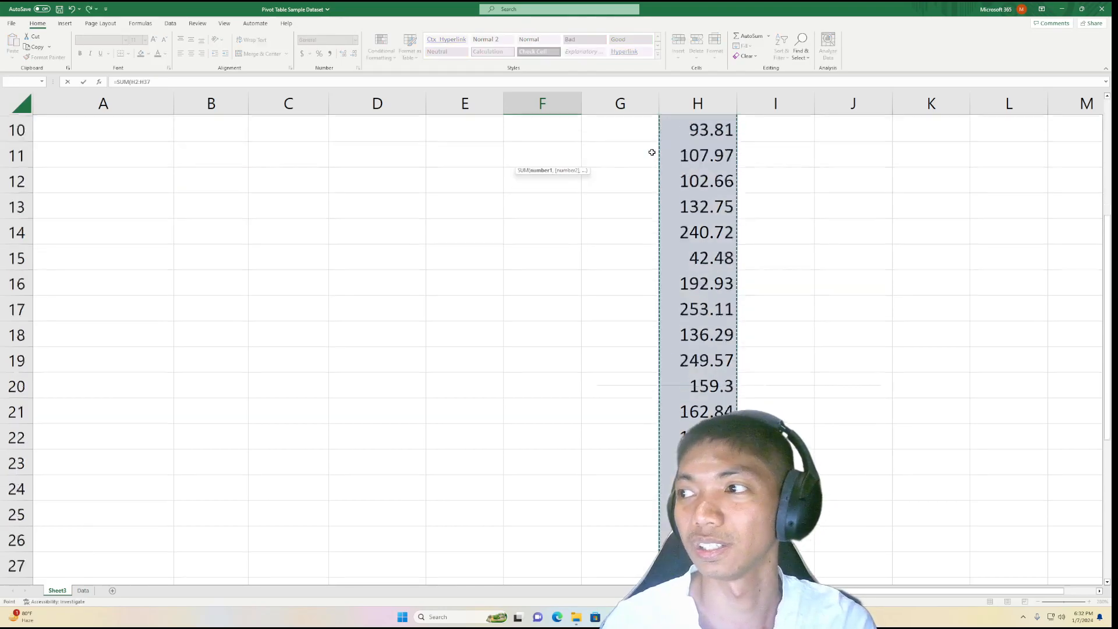
key("Return")
key("Up")
key("Up")
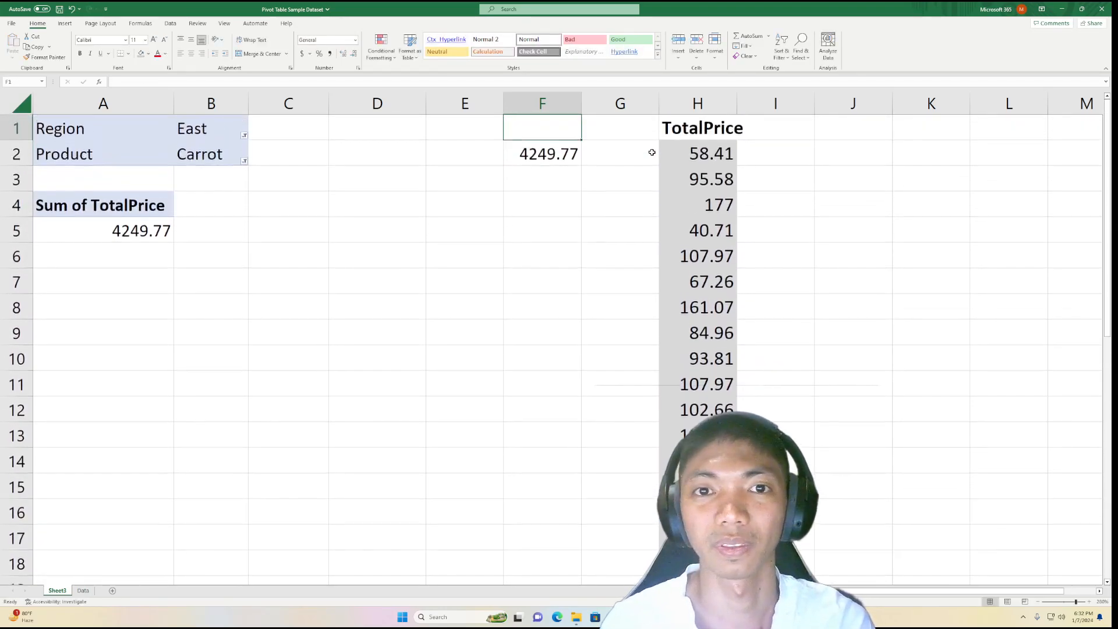
left_click(546, 159)
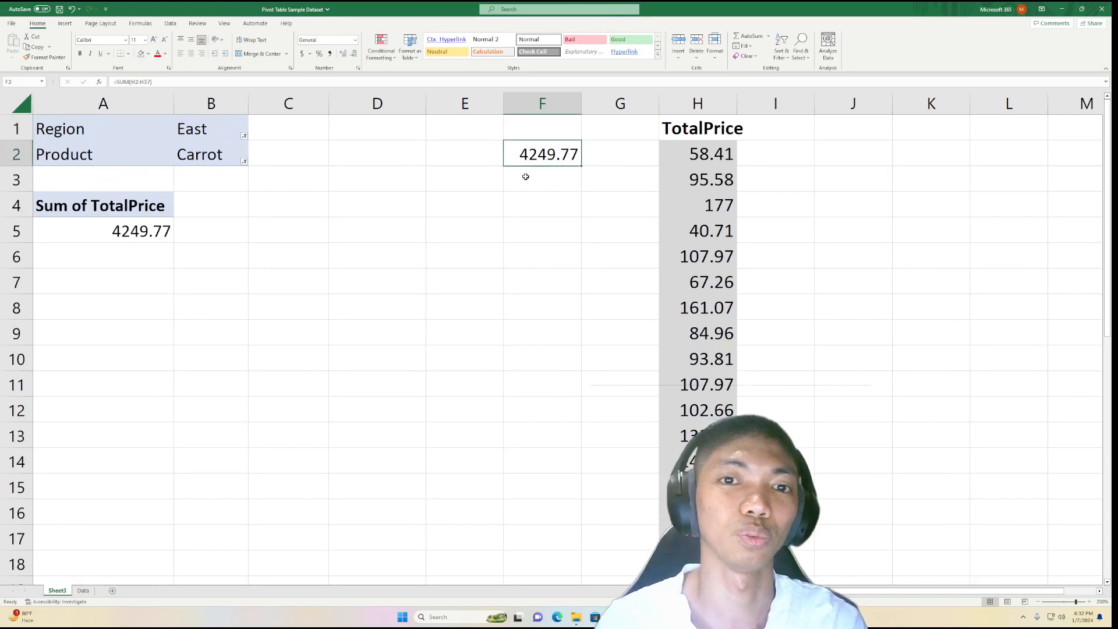
left_click(138, 235)
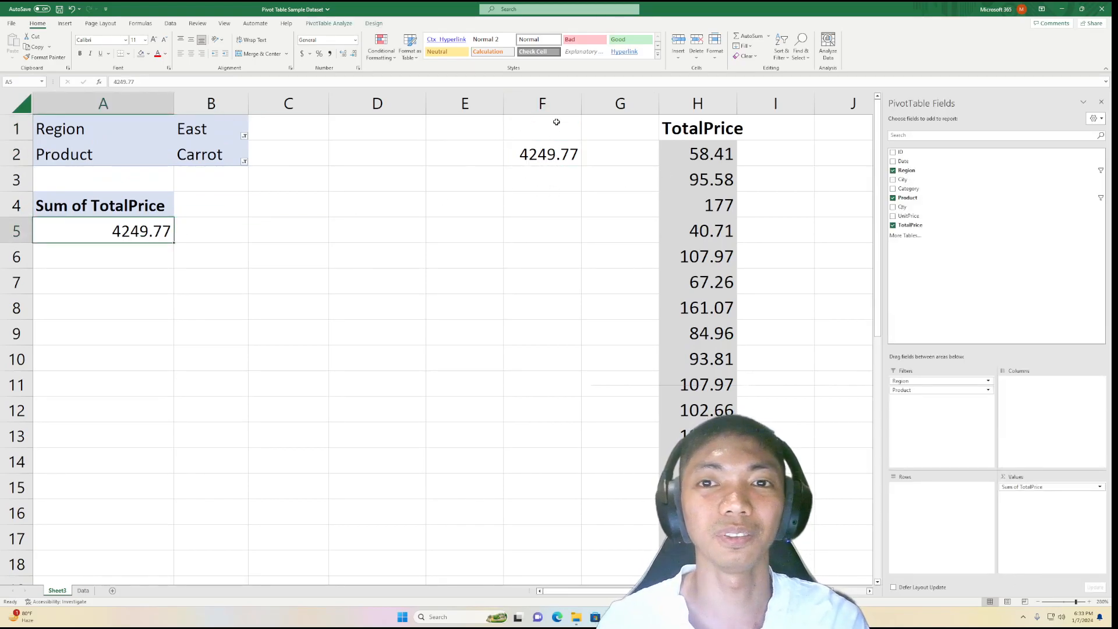
Remove the filters from the Data sheet so that all source rows are shown
left_click(83, 590)
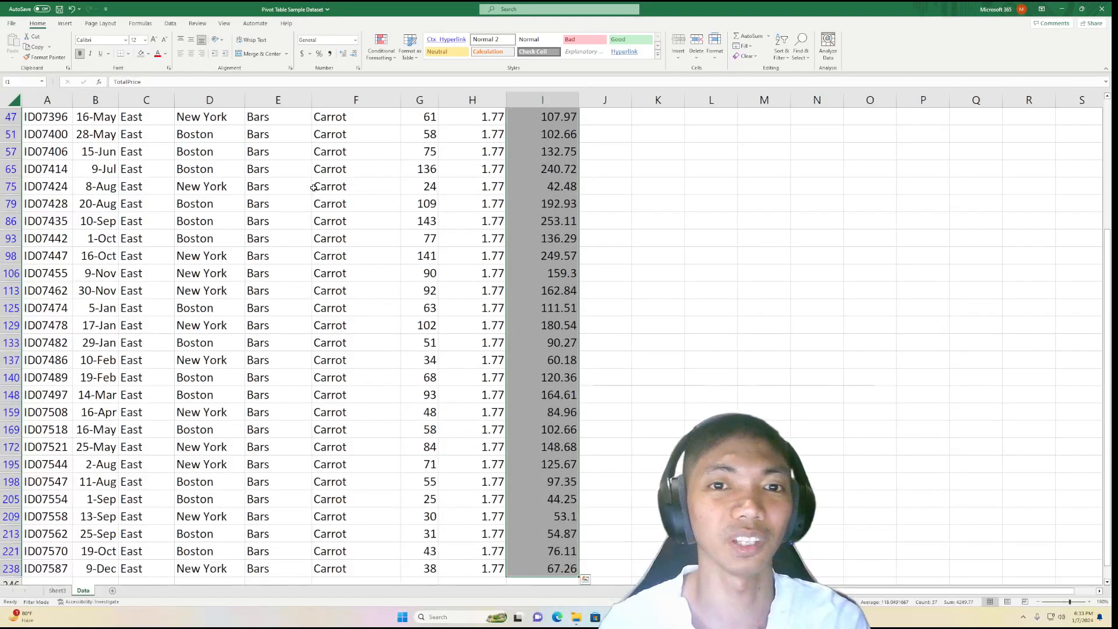
key("ctrl+Home")
key("ctrl+shift+l")
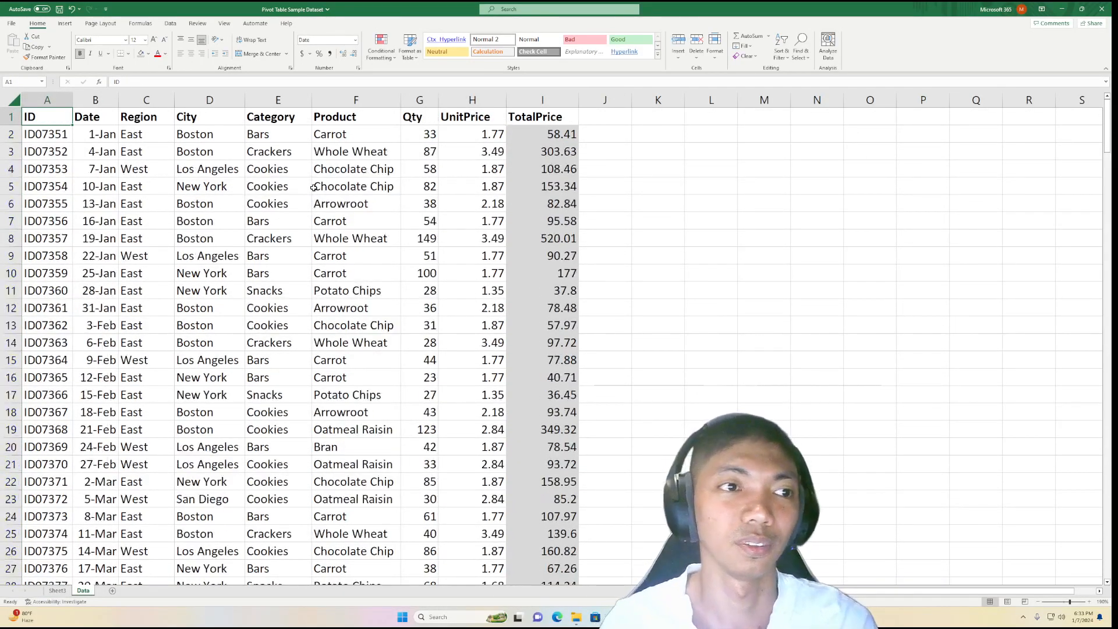
Delete the check columns F through H from Sheet3
left_click(57, 591)
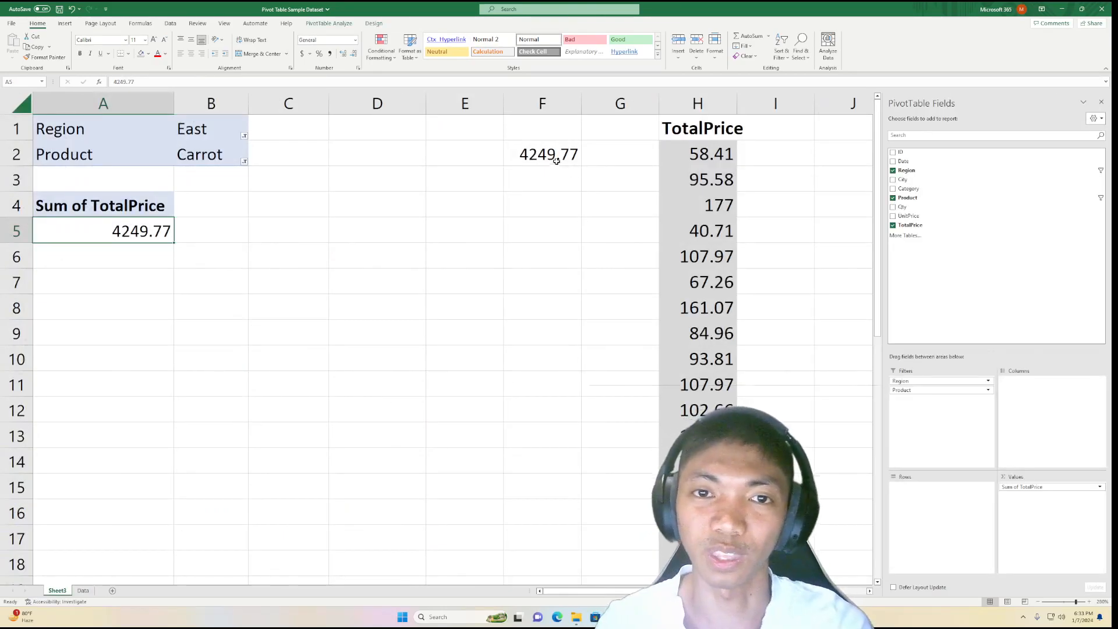
left_click_drag(542, 103, 704, 115)
left_click(542, 231)
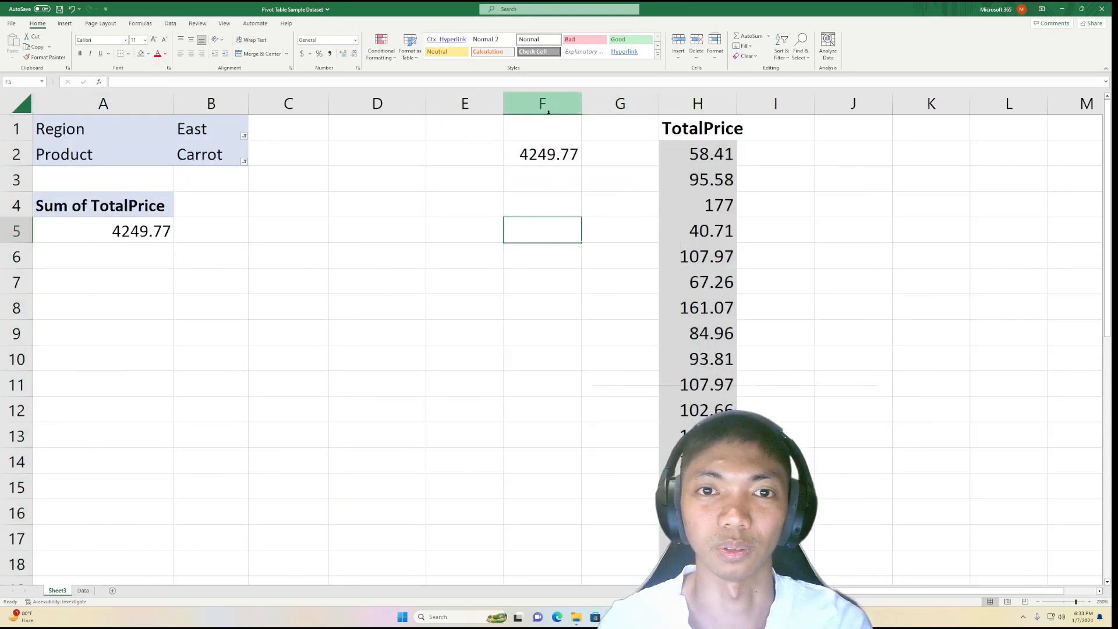
left_click(688, 107)
left_click(542, 102)
left_click_drag(542, 100, 716, 105)
left_click_drag(606, 180, 553, 173)
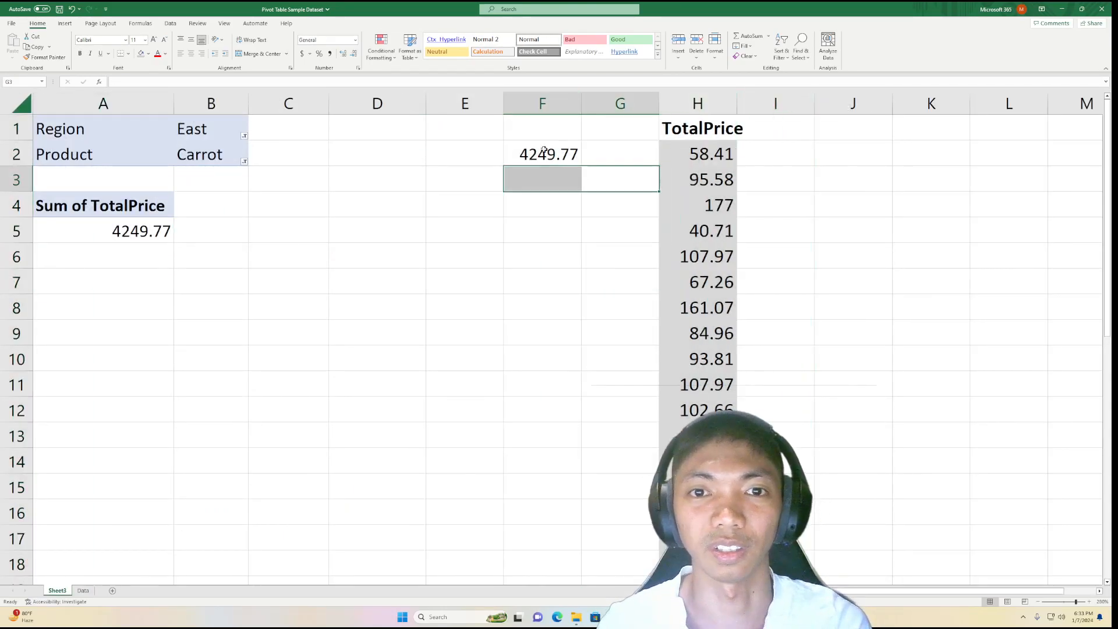
left_click(546, 154)
left_click_drag(542, 102, 698, 105)
right_click(697, 105)
key("d")
left_click(490, 208)
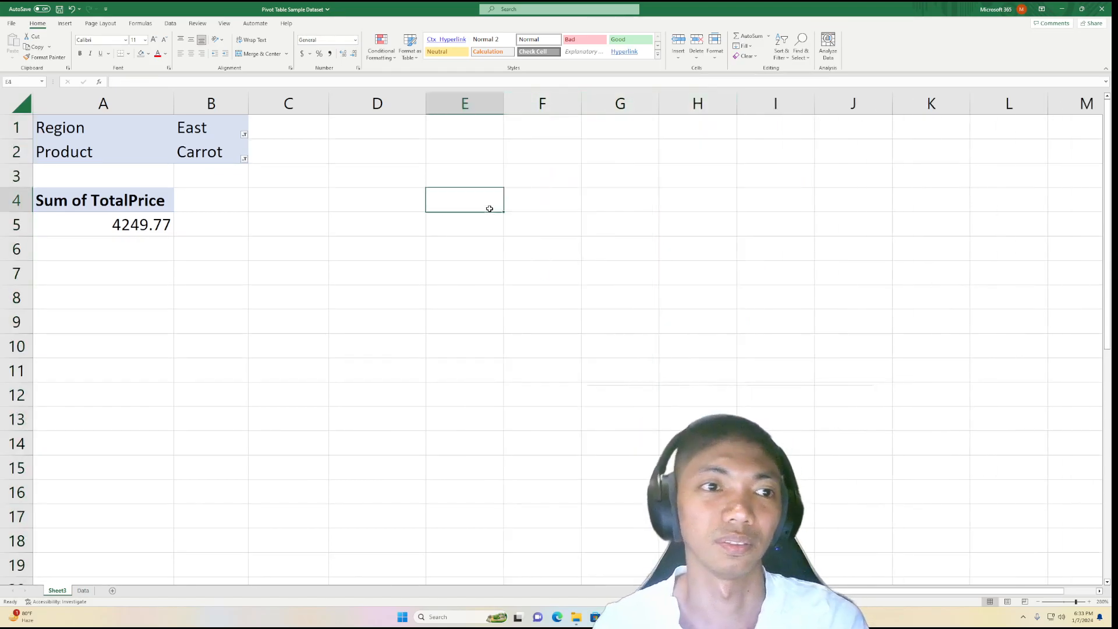
Reset the PivotTable's Product and Region filters to (All)
left_click(96, 149)
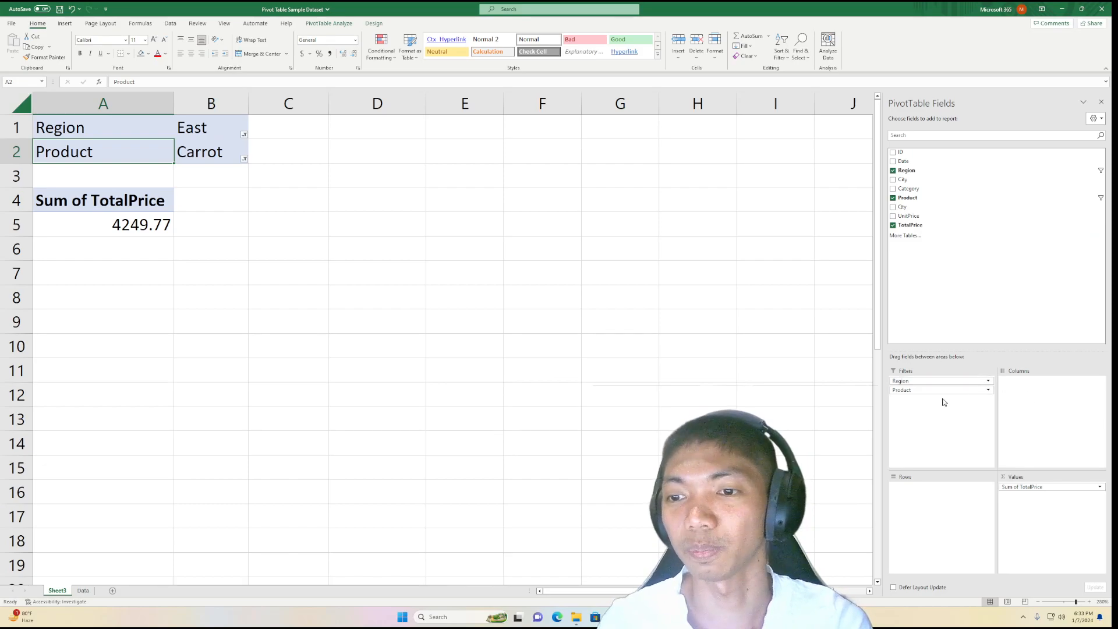
left_click(245, 159)
left_click(162, 179)
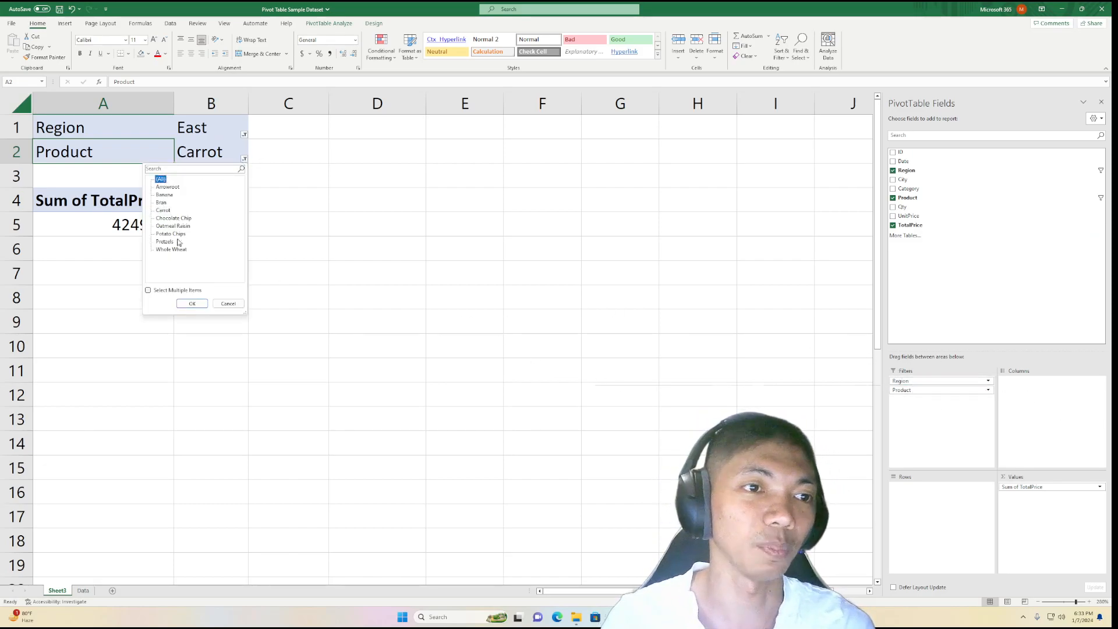
left_click(192, 303)
left_click(231, 135)
left_click(148, 155)
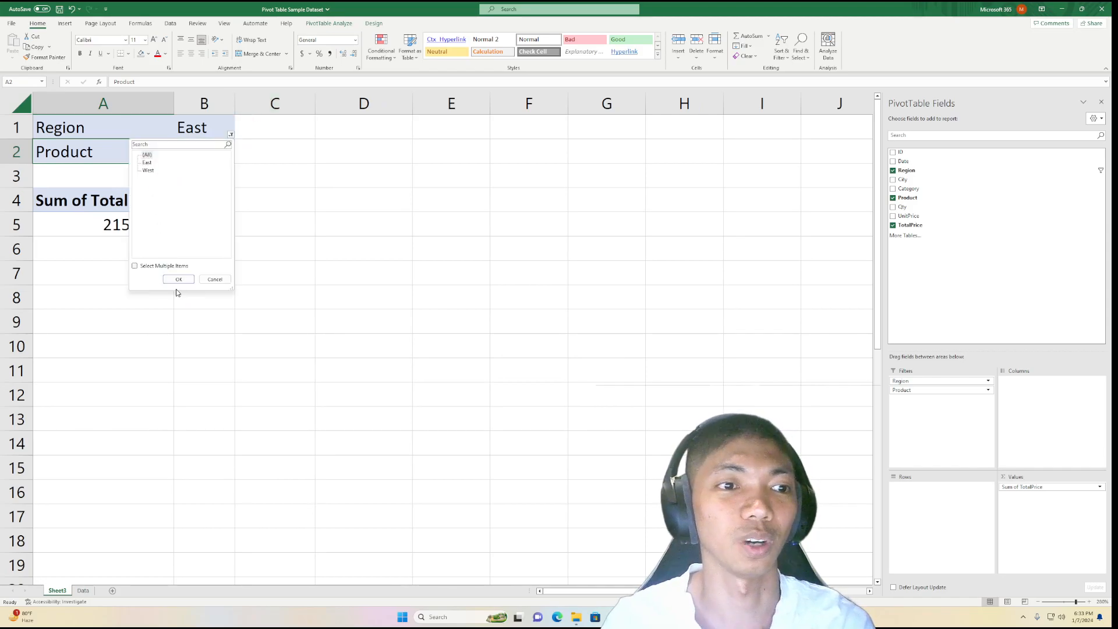
left_click(178, 279)
Rearrange the PivotTable with Region as columns and Product as rows
left_click_drag(943, 383, 1039, 402)
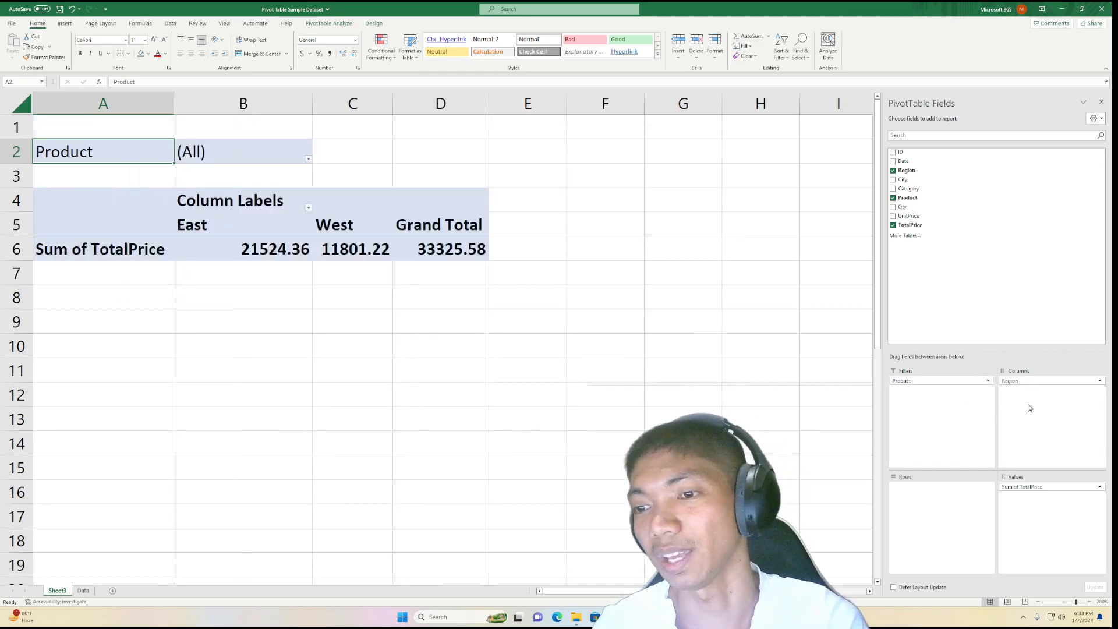
left_click_drag(938, 381, 944, 512)
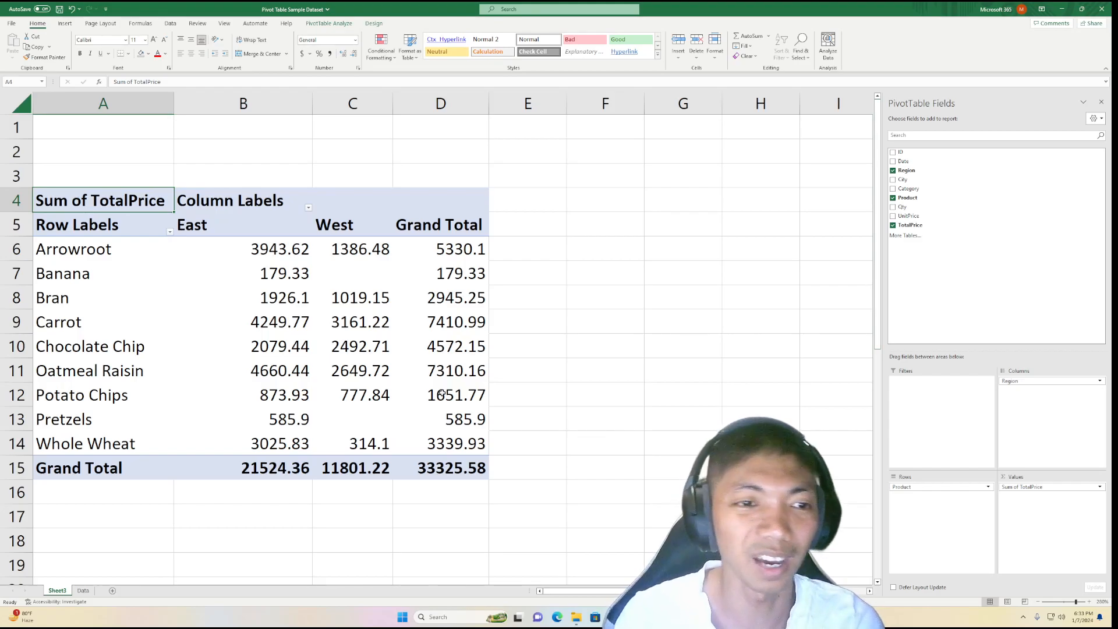
left_click(1031, 487)
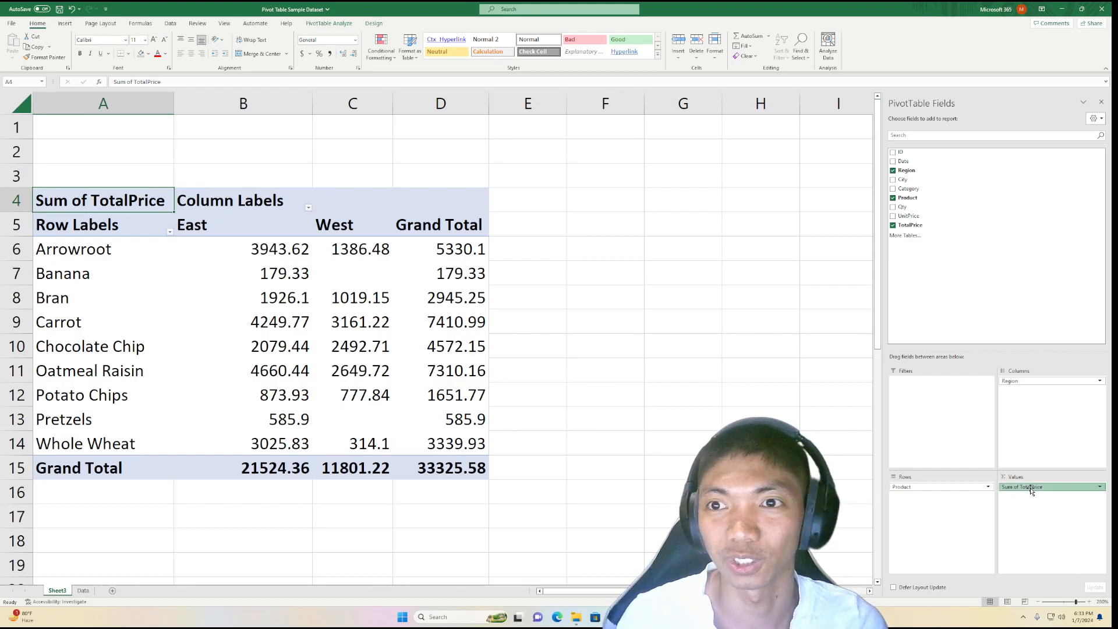
left_click(666, 412)
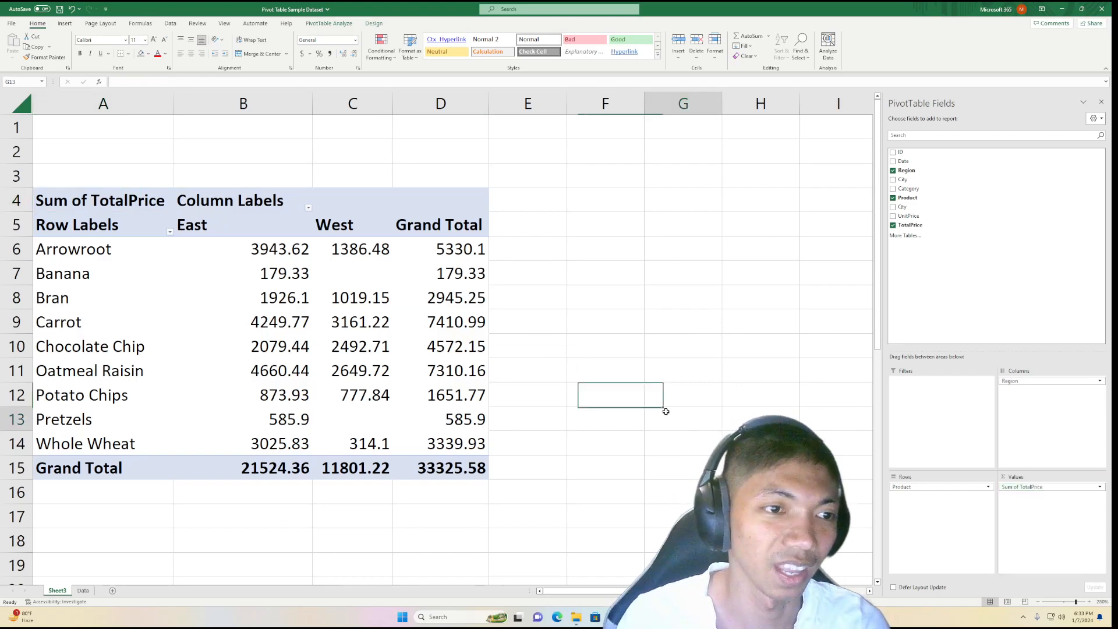
left_click(109, 225)
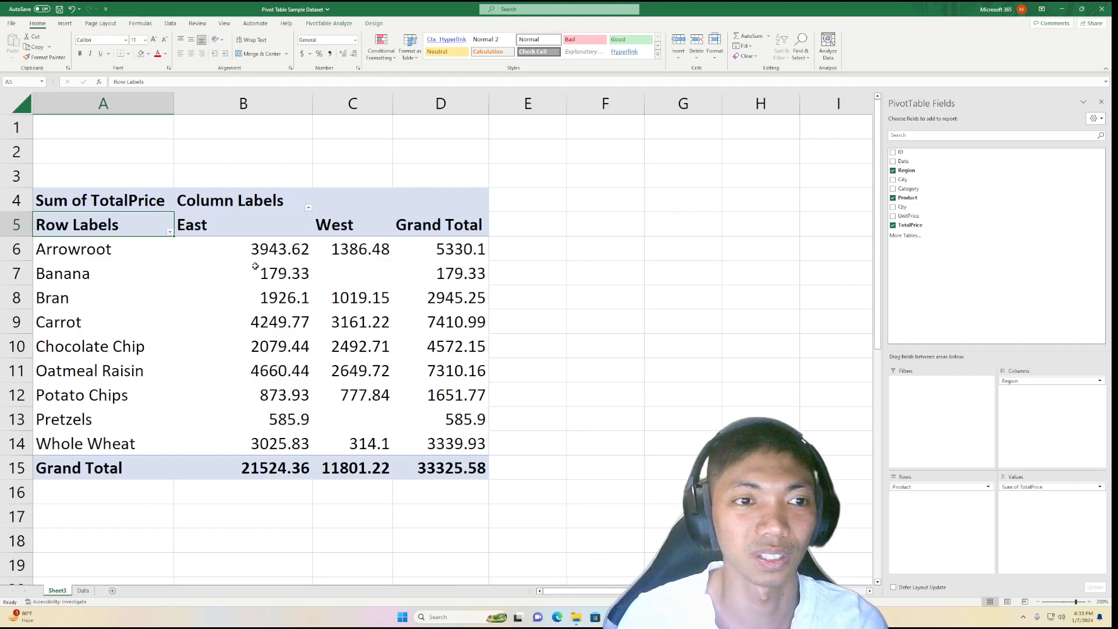
Move Region from the PivotTable's columns to its report filters and show only West
left_click_drag(1013, 380, 777, 357)
left_click_drag(907, 170, 955, 402)
left_click(292, 158)
left_click(211, 195)
left_click(241, 304)
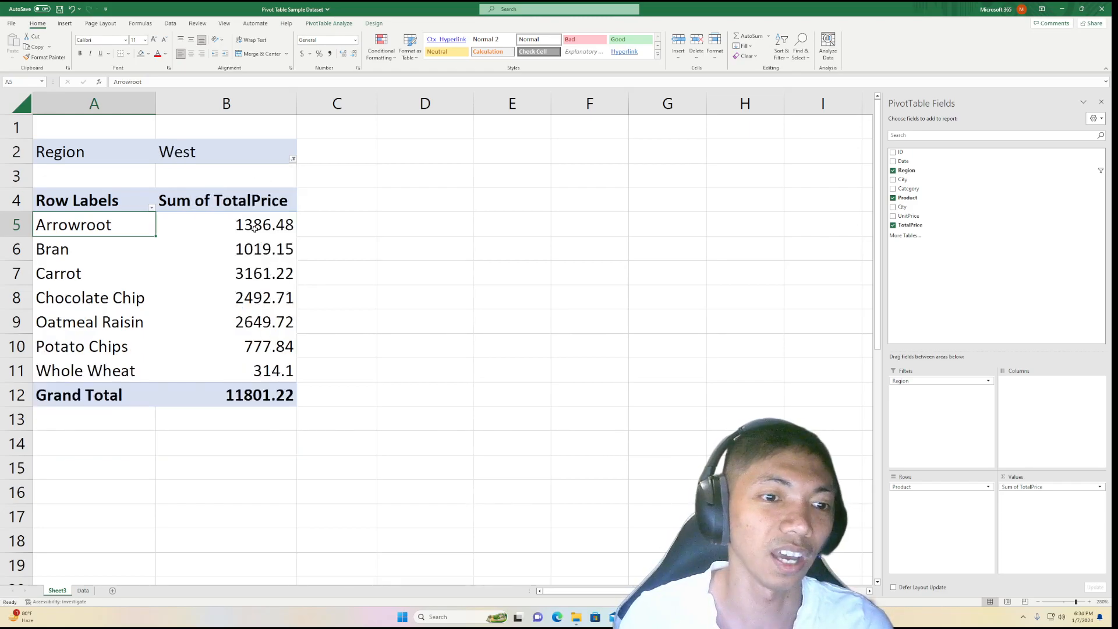
left_click_drag(236, 224, 258, 370)
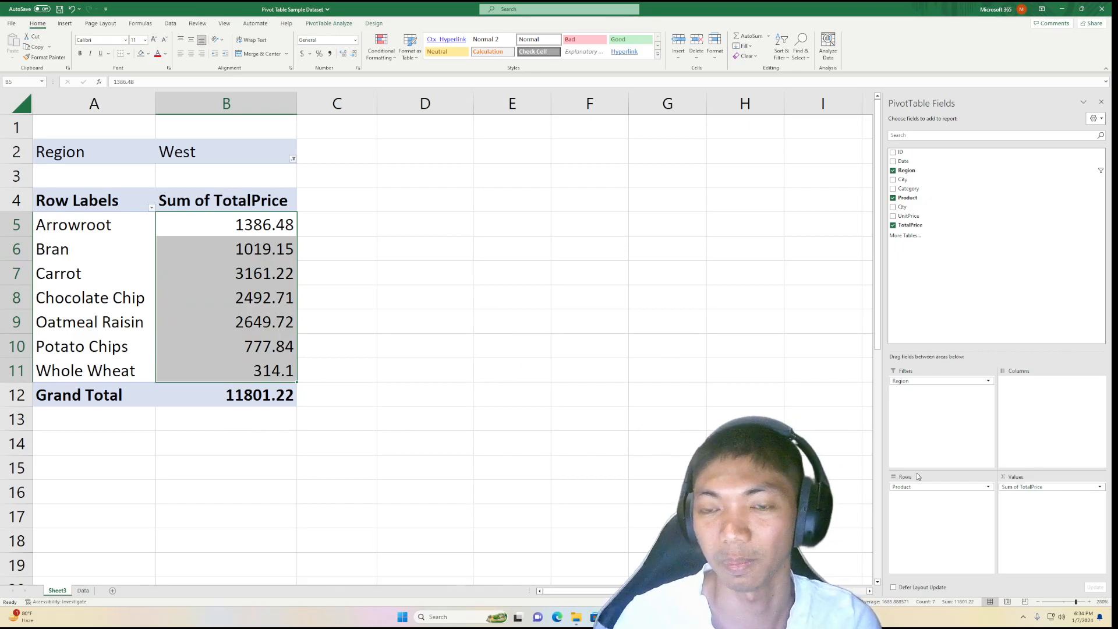
left_click(338, 298)
left_click(200, 231)
left_click(100, 202)
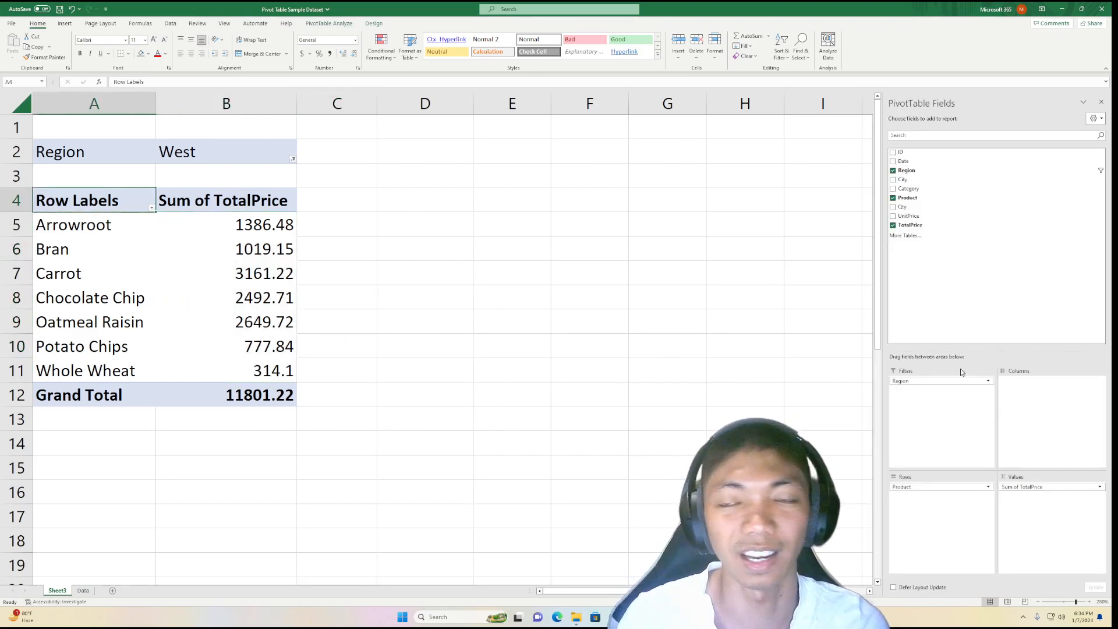
Replace TotalPrice with Qty as the PivotTable's summed value and review the quantities per product
left_click(1023, 488)
left_click_drag(1023, 489, 843, 295)
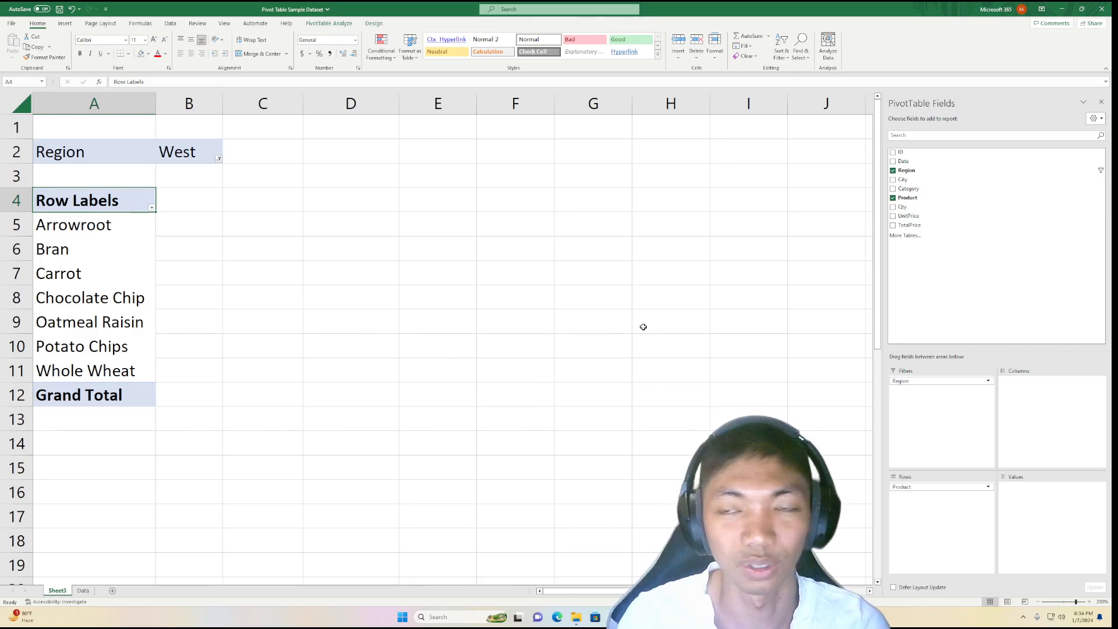
left_click_drag(908, 207, 1031, 499)
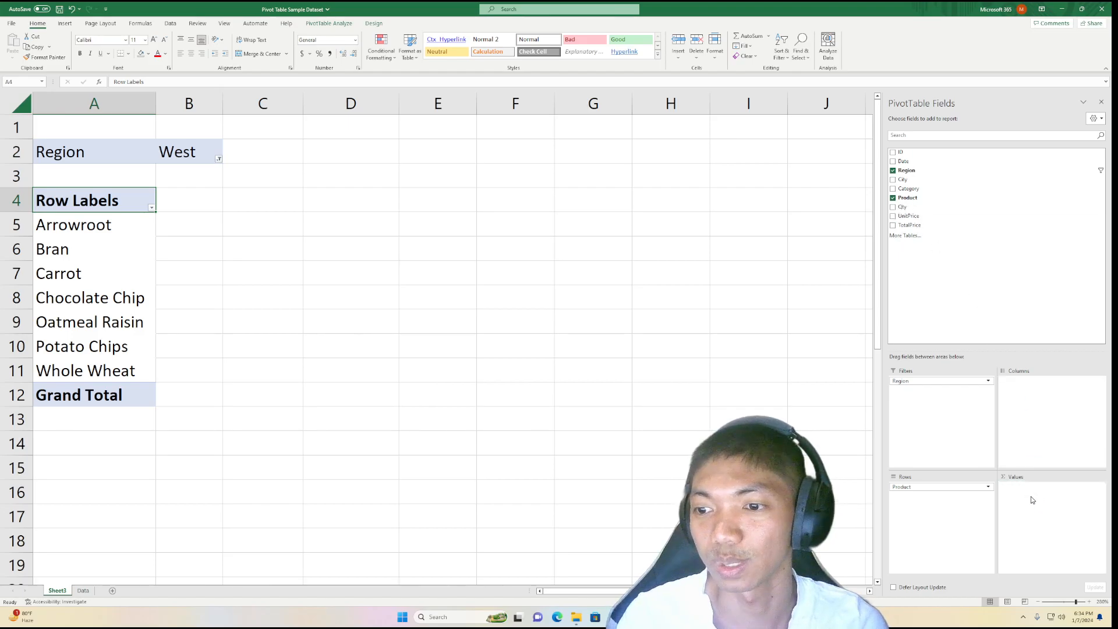
left_click_drag(232, 226, 227, 371)
left_click(213, 227)
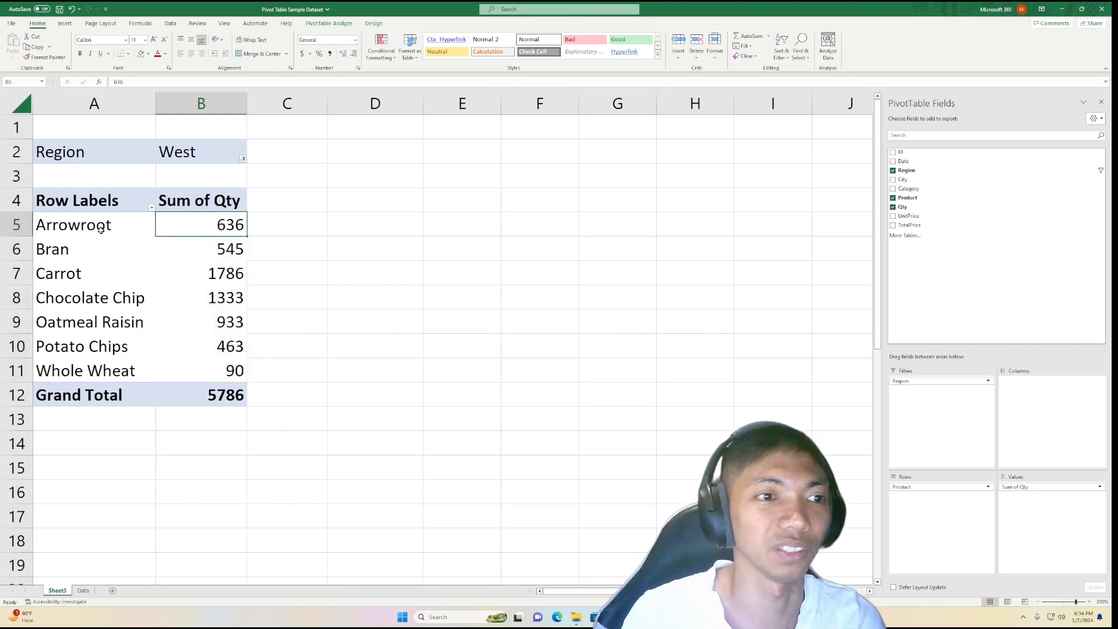
left_click(101, 230)
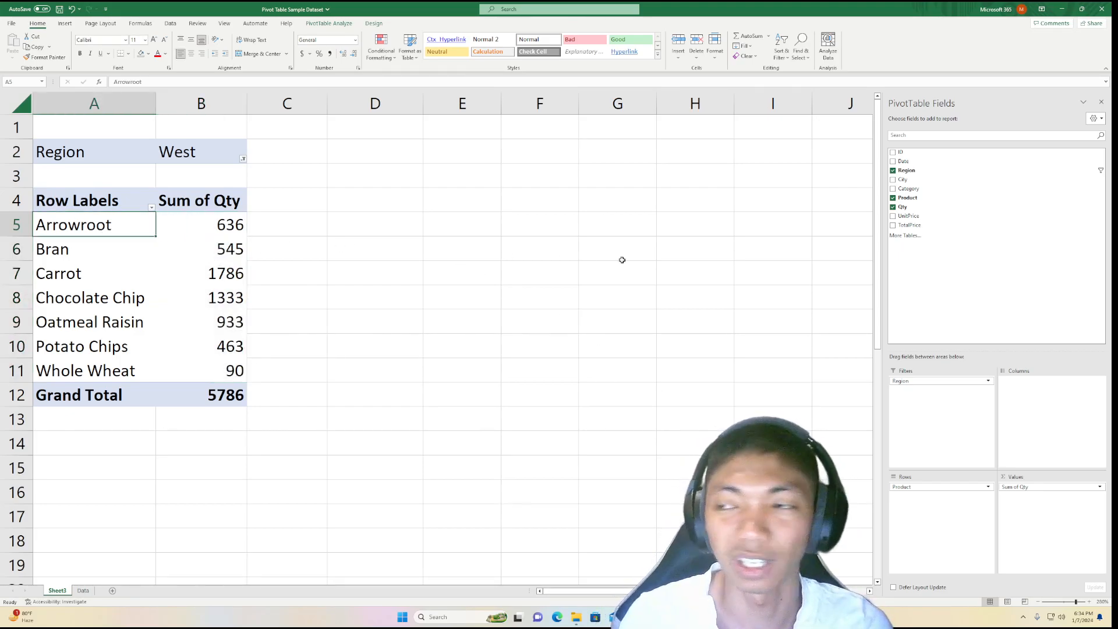
Change the Qty value field's calculation to Average and review the product averages and grand total
left_click(1018, 486)
left_click(1020, 489)
left_click(1020, 489)
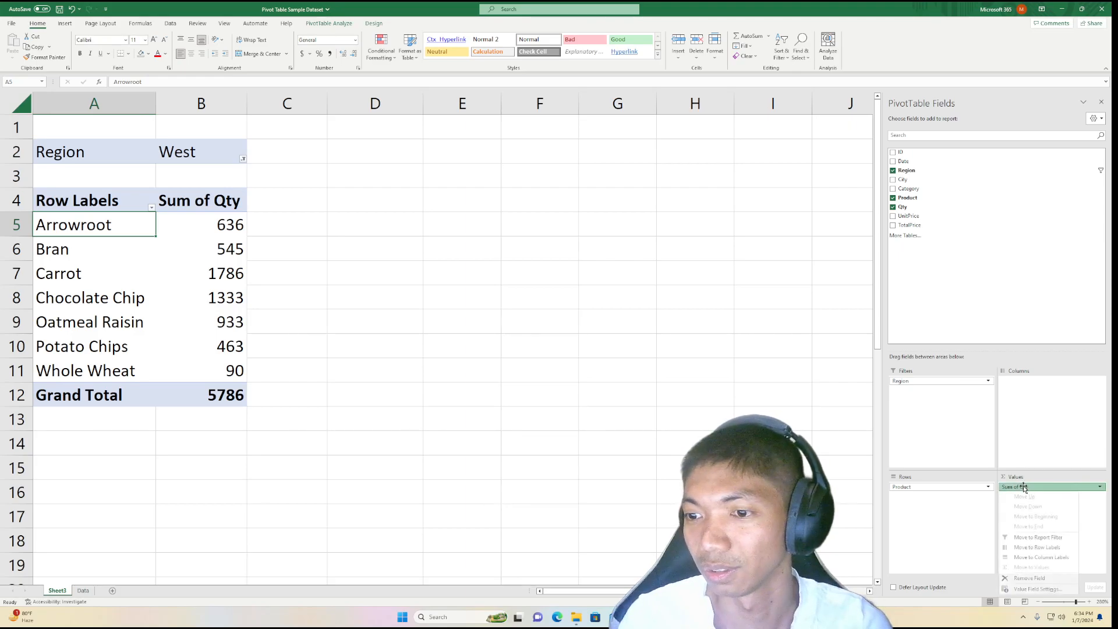
left_click(1025, 488)
left_click(1029, 488)
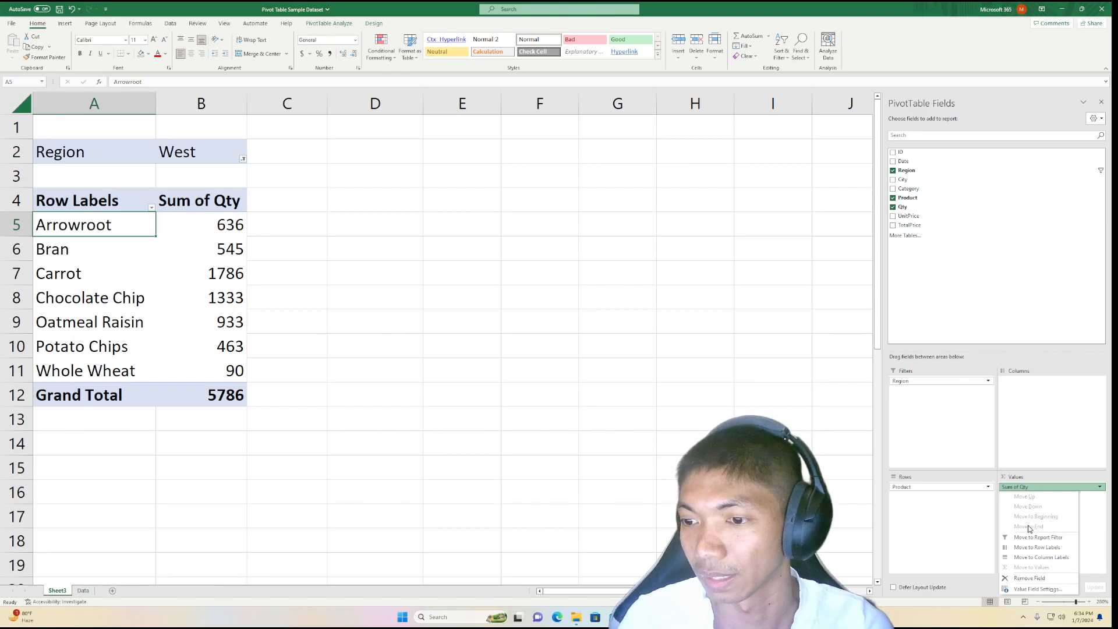
left_click(1031, 590)
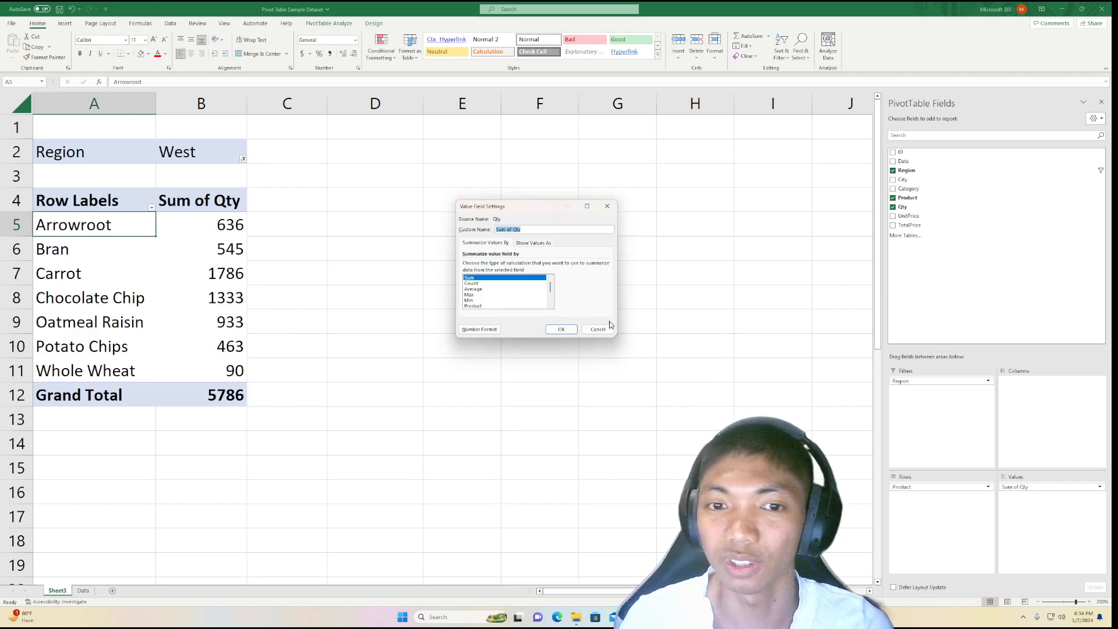
left_click_drag(616, 336, 702, 402)
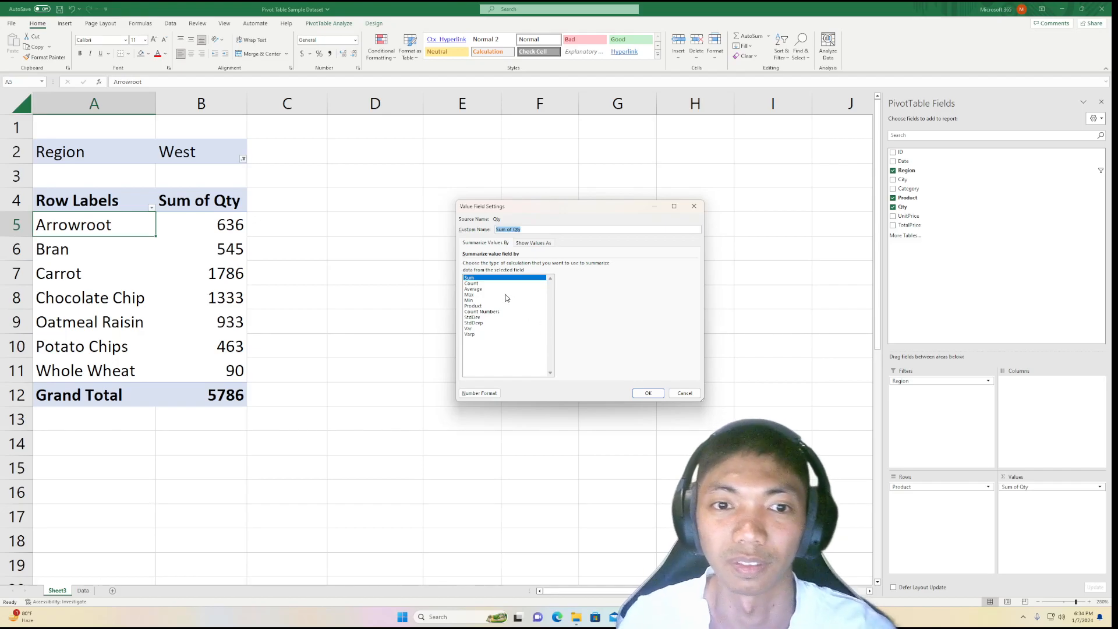
left_click(484, 290)
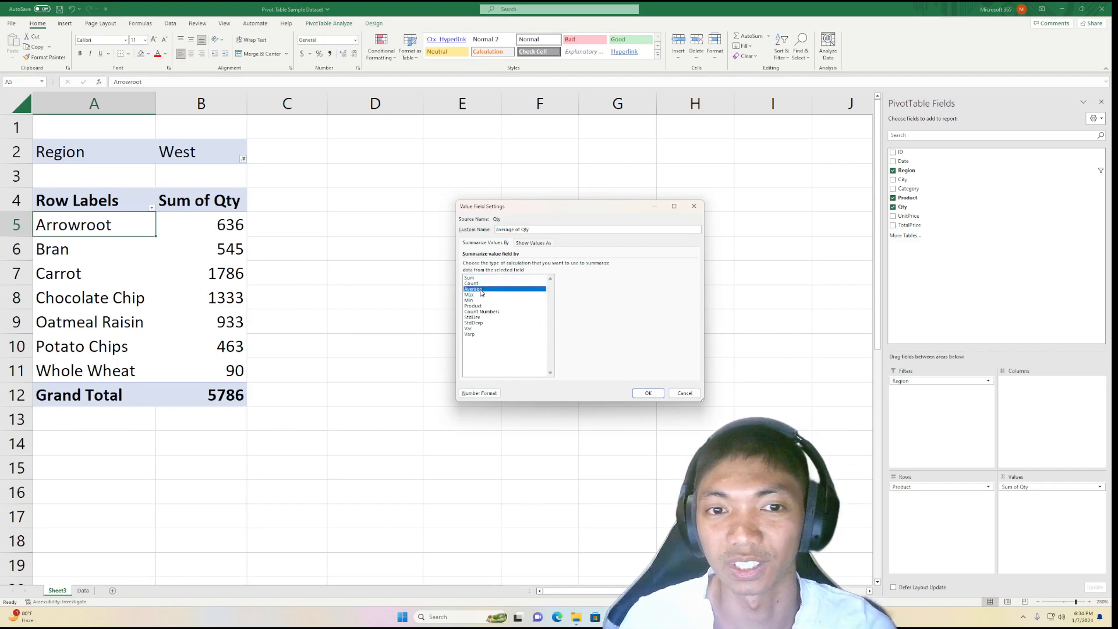
left_click(643, 395)
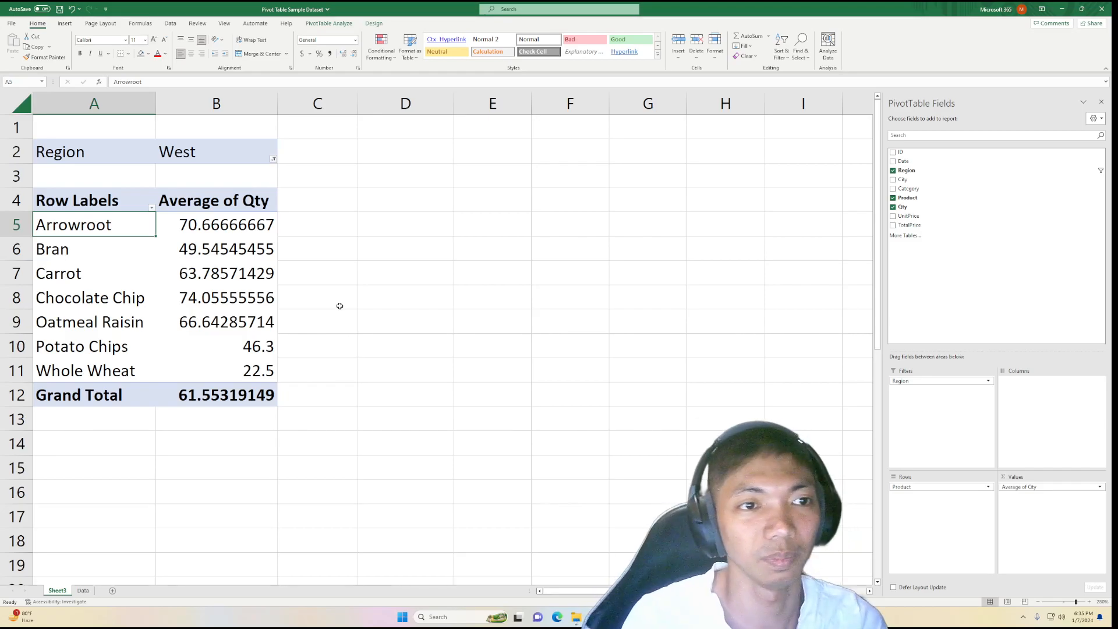
left_click_drag(230, 232, 224, 372)
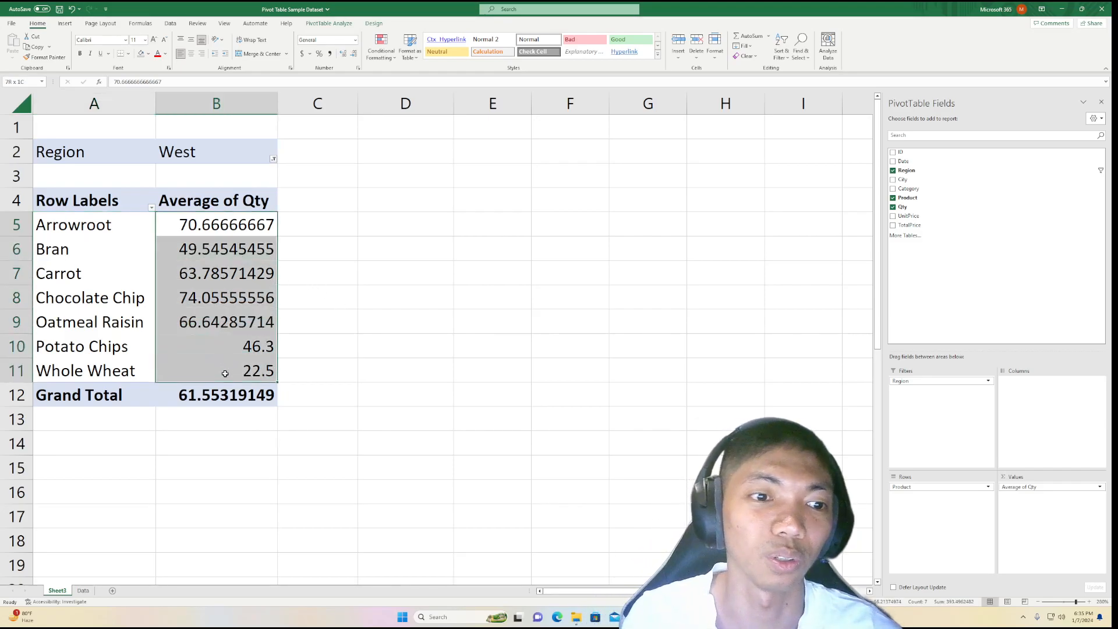
left_click(125, 201)
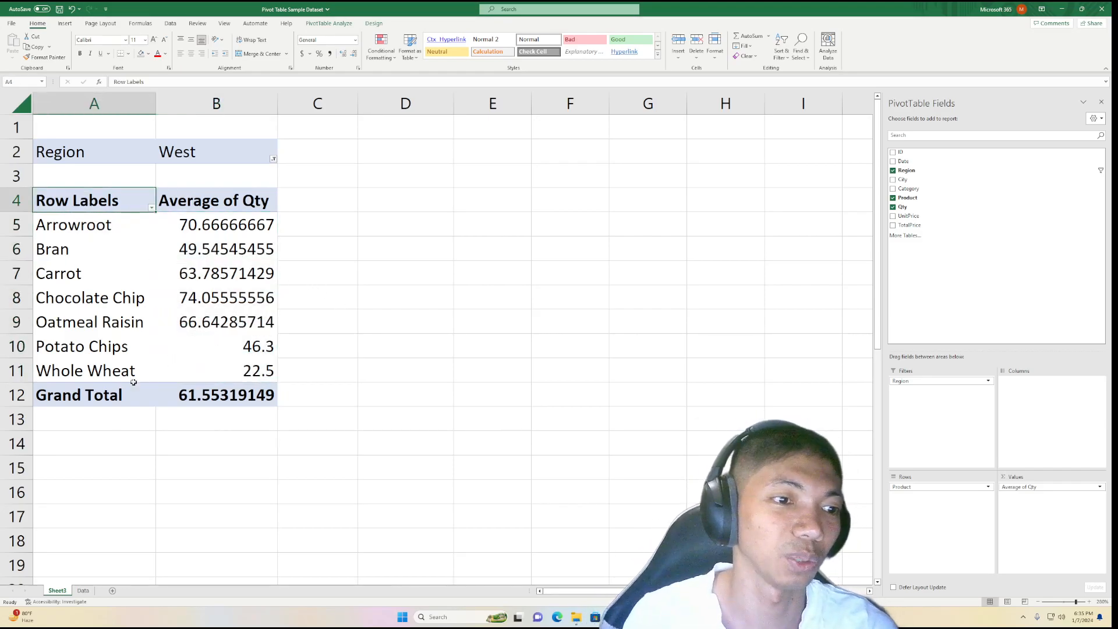
left_click(202, 402)
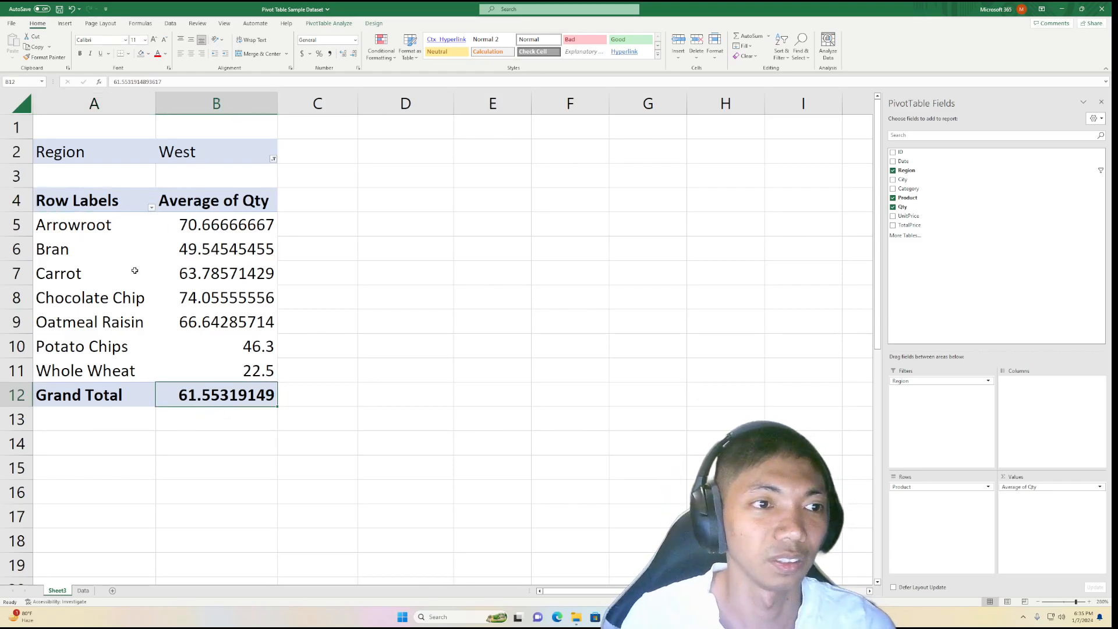
Review the average quantities per product and add TotalPrice as a second value field in the PivotTable
left_click(109, 231)
left_click(117, 276)
left_click(169, 276)
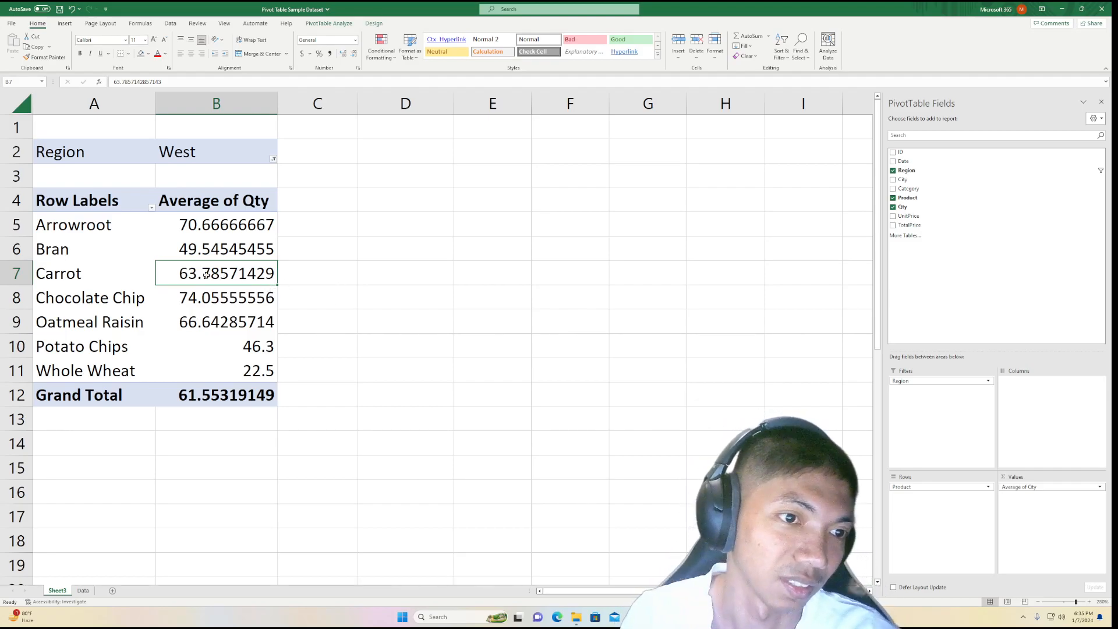
left_click(220, 202)
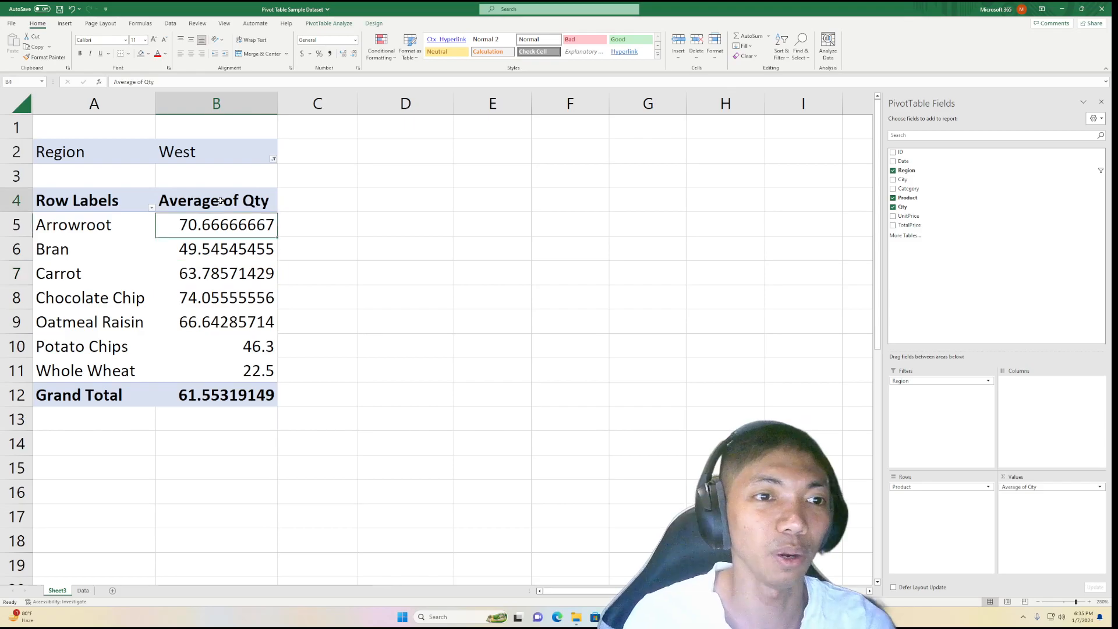
left_click(126, 203)
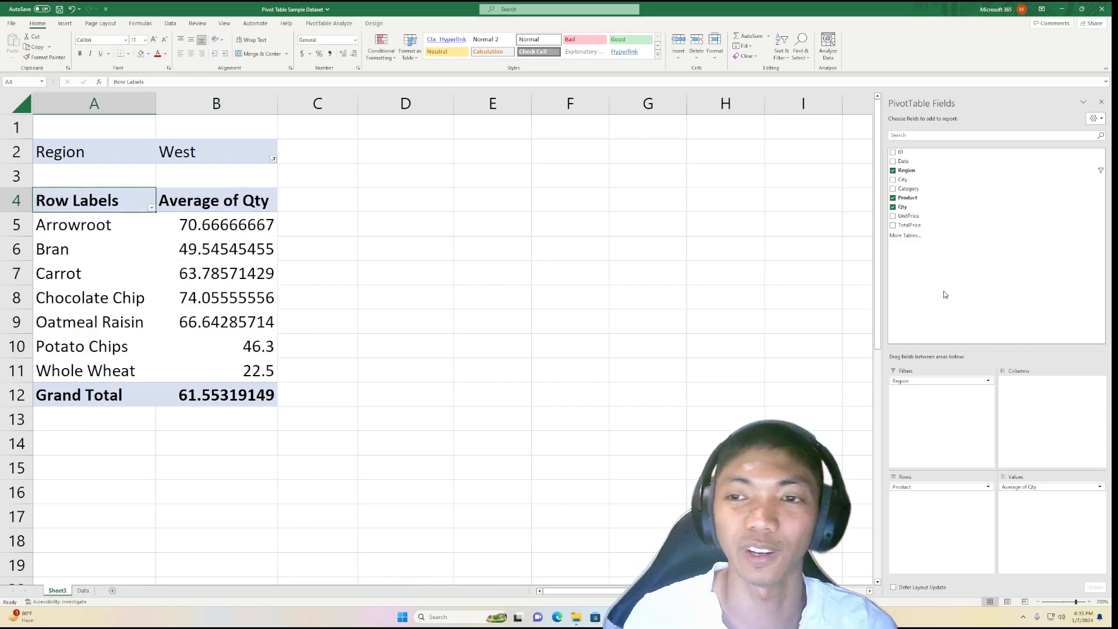
left_click_drag(910, 225, 1038, 508)
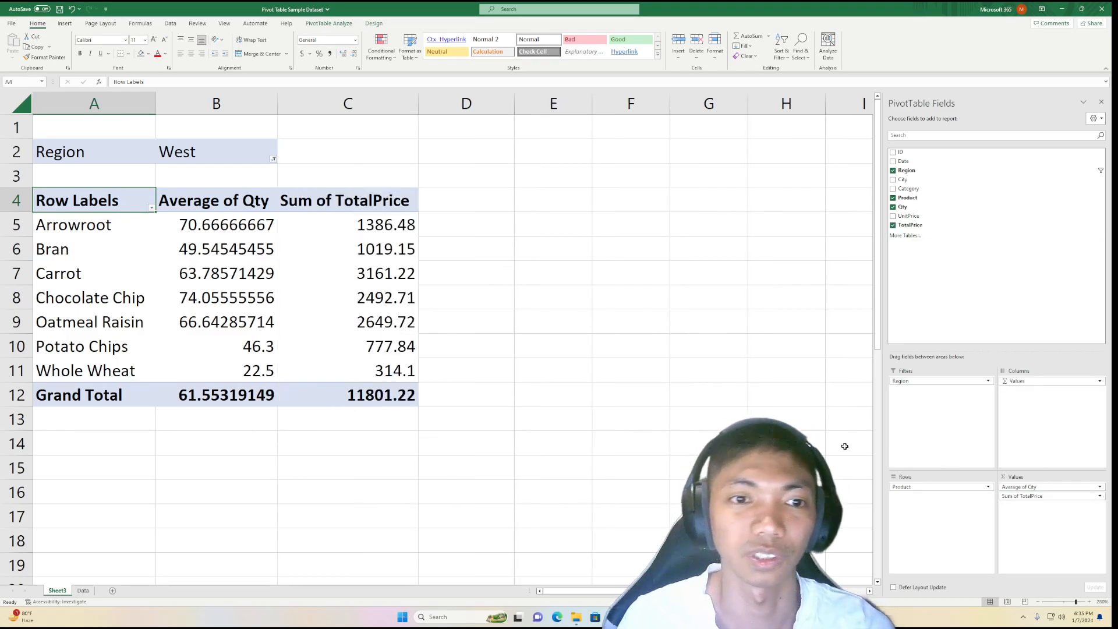
Examine the Carrot row's average quantity and total price, and compare the summary with the source records on the Data sheet
left_click_drag(62, 280, 384, 274)
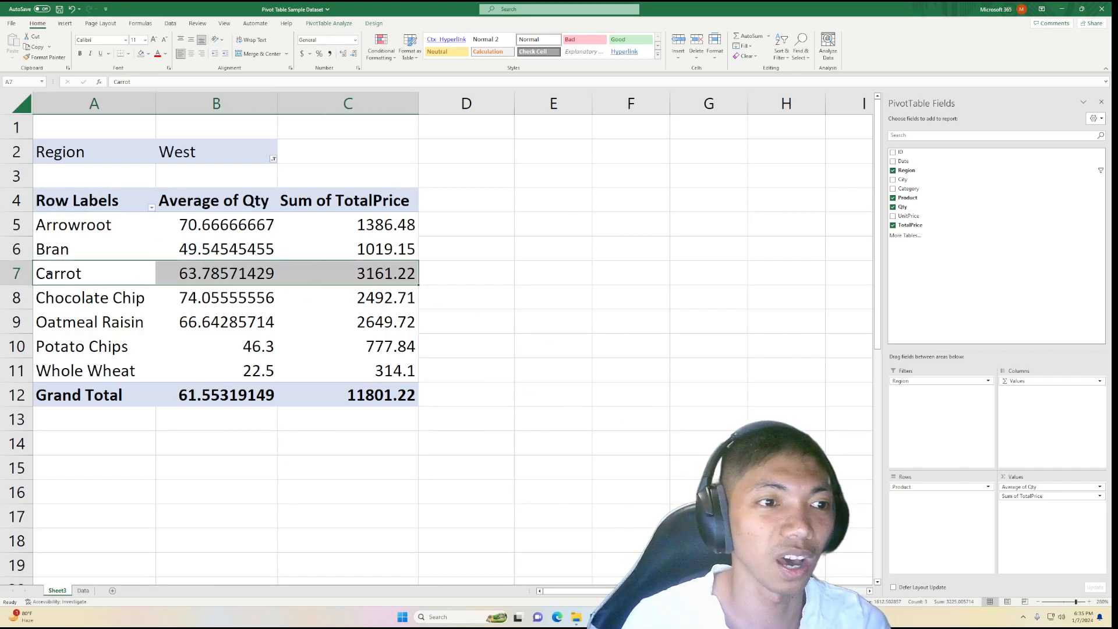
left_click(122, 463)
left_click_drag(105, 277, 384, 274)
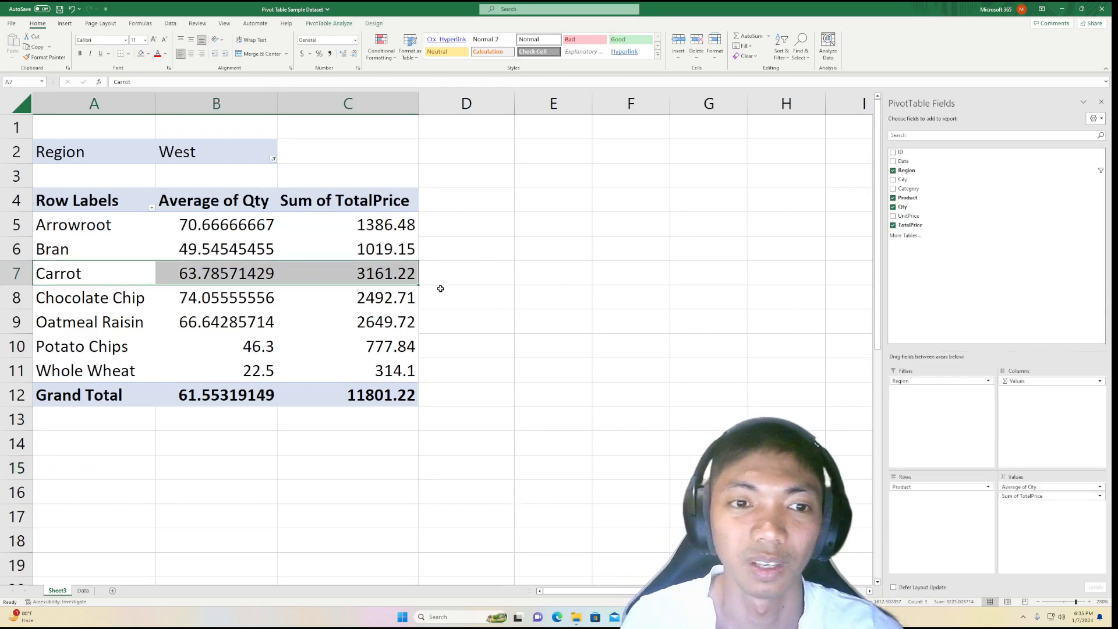
mouse_move(379, 276)
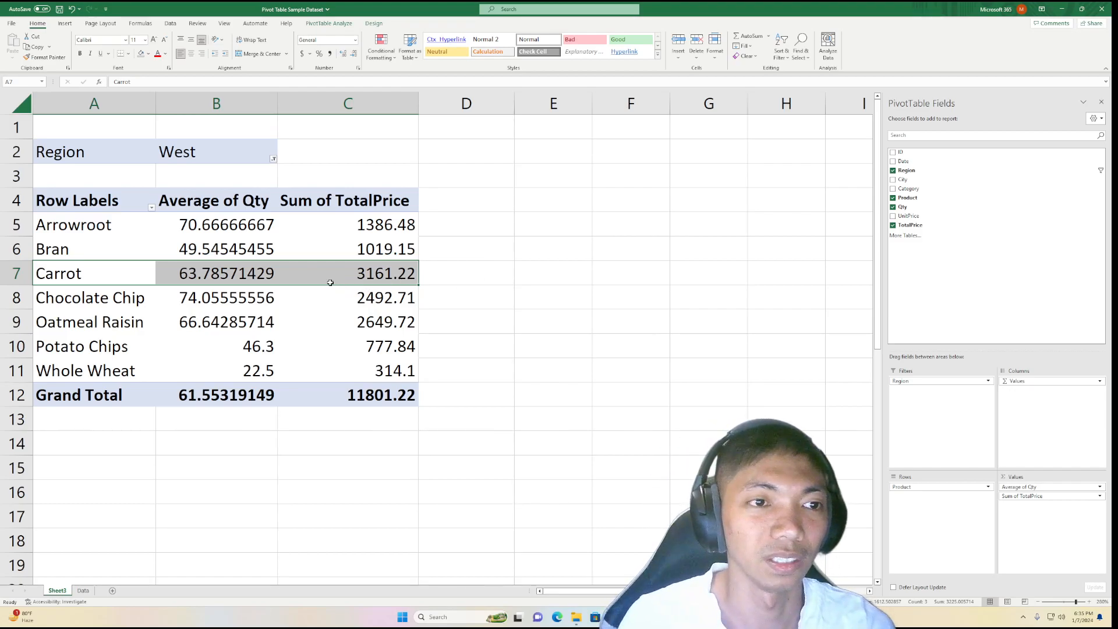
mouse_move(198, 281)
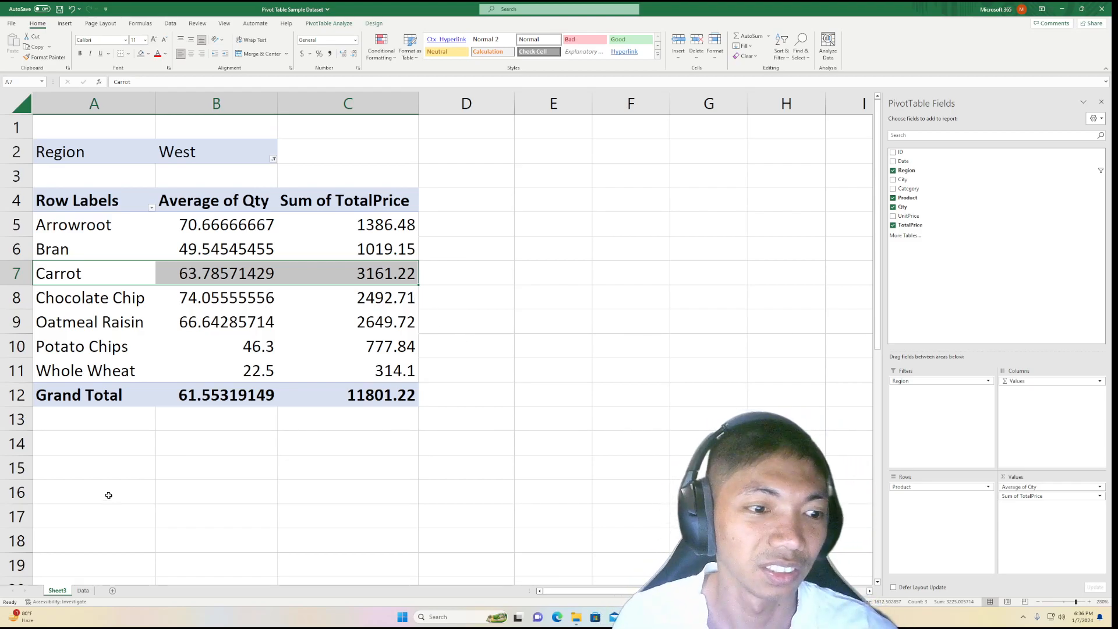
left_click(83, 591)
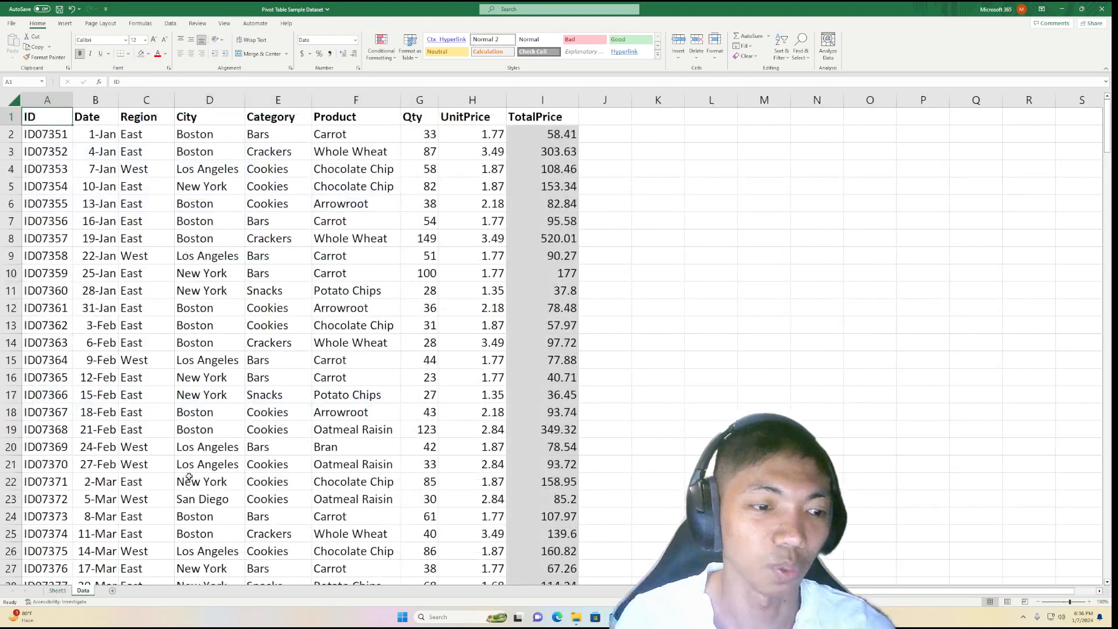
left_click(58, 591)
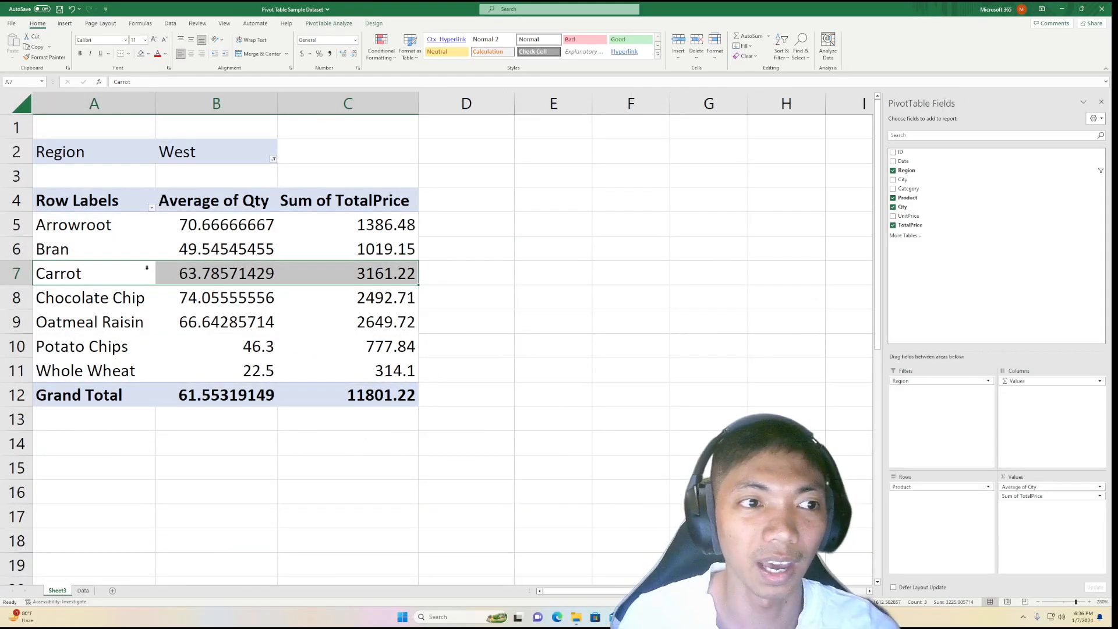
left_click(84, 592)
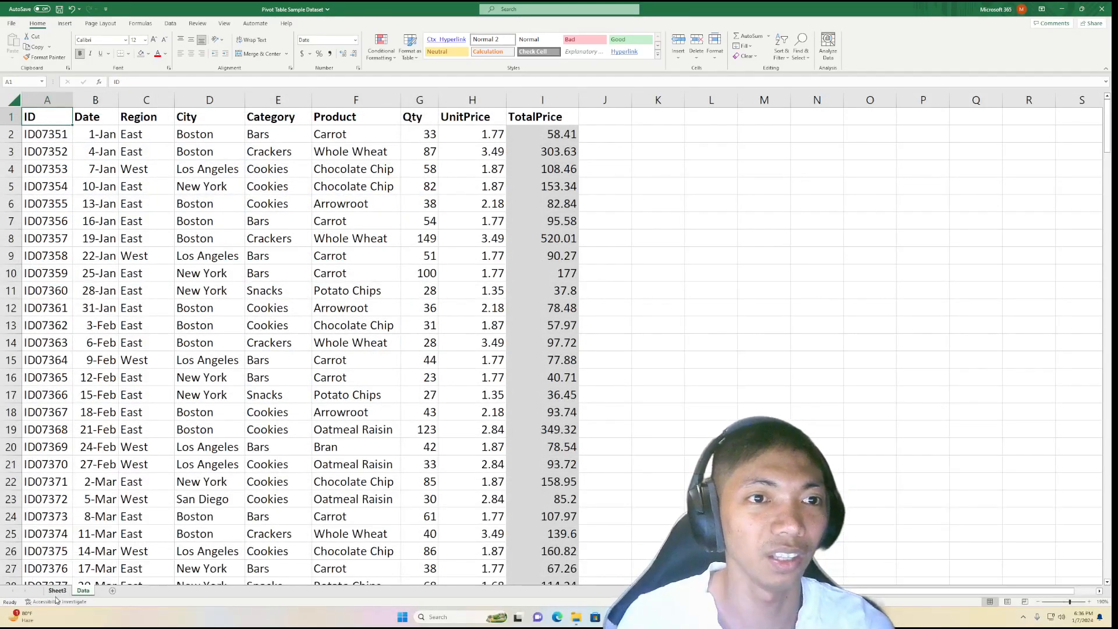
left_click(58, 592)
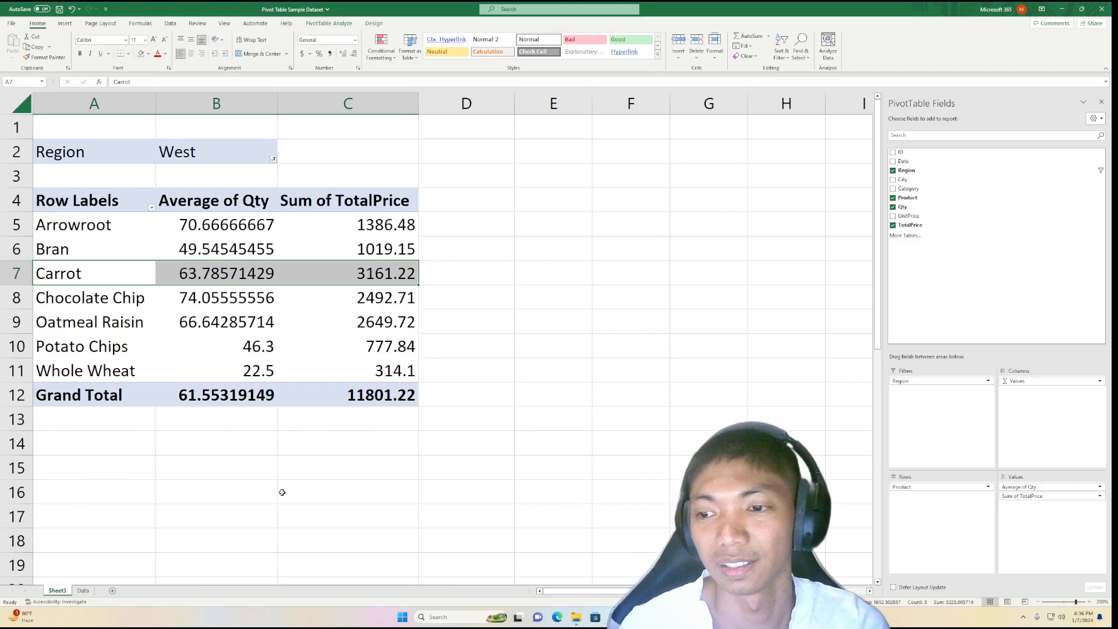
Remove the average of Qty from the PivotTable's values and check the City, Category and Product columns on the Data sheet
left_click_drag(1028, 487, 611, 466)
left_click(83, 590)
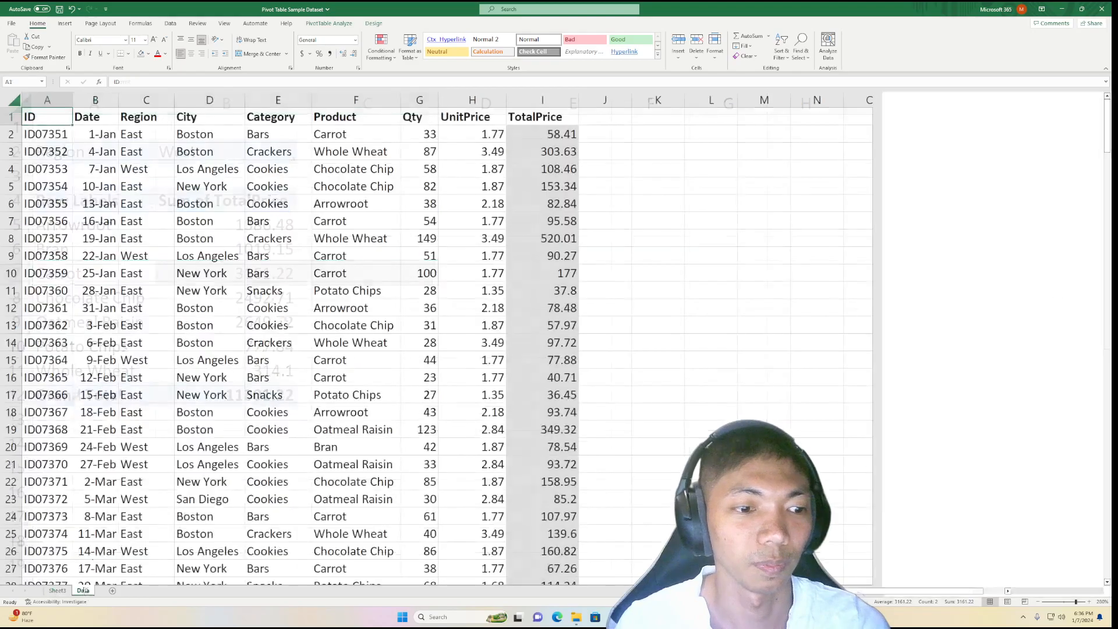
left_click(202, 118)
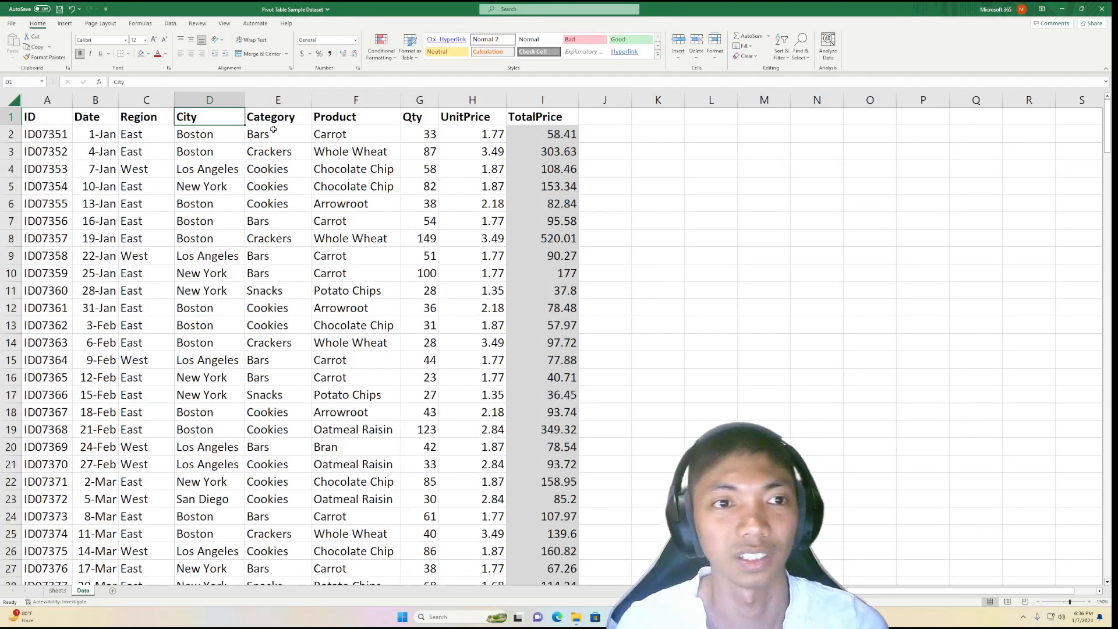
left_click(277, 119)
left_click(336, 118)
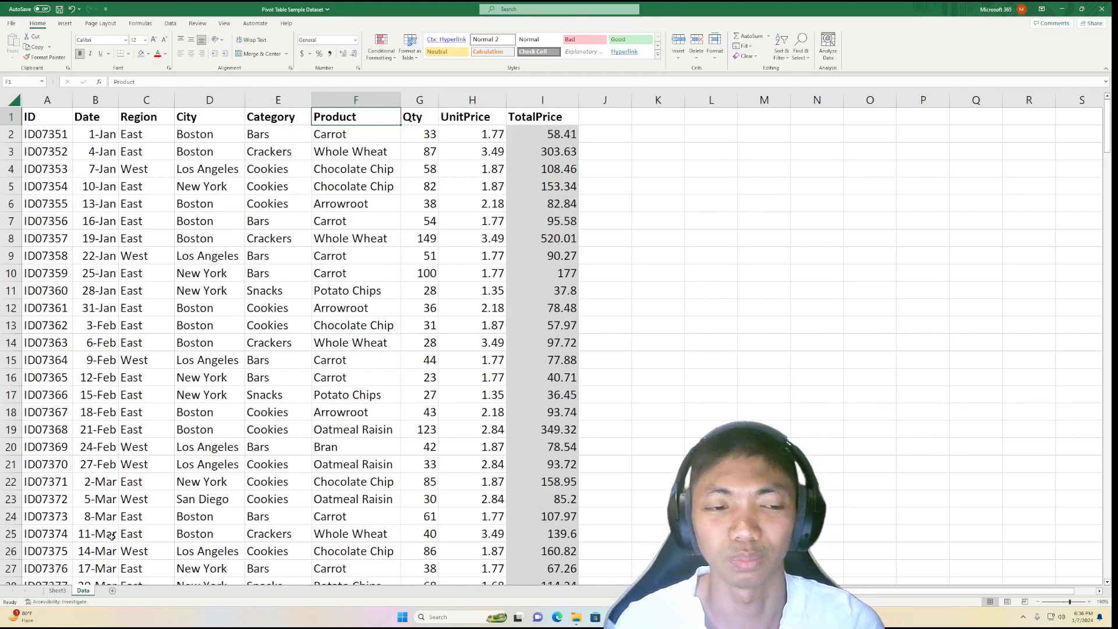
Replace the PivotTable's Region filter and Product rows with Region and City as nested row fields
left_click(58, 591)
left_click_drag(914, 380, 827, 362)
left_click(111, 202)
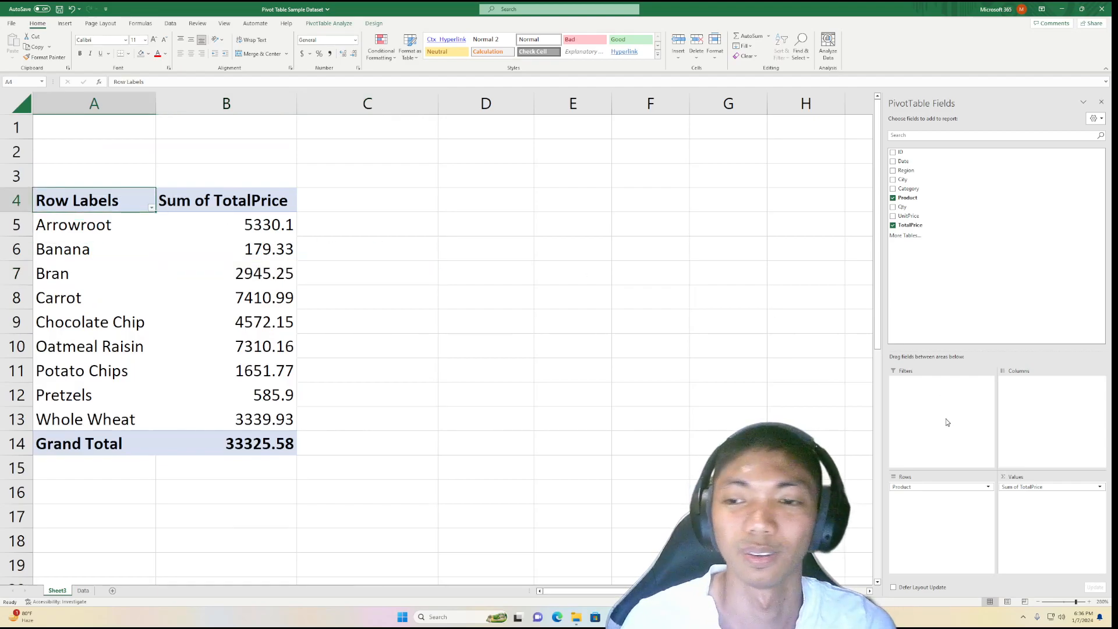
left_click_drag(924, 488, 553, 317)
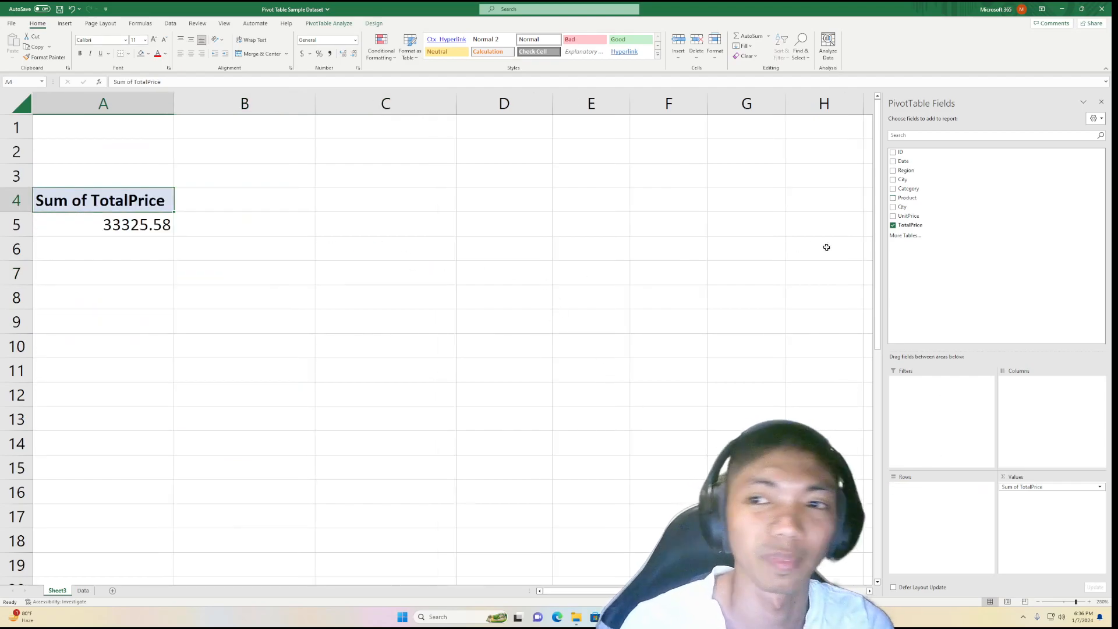
left_click_drag(912, 171, 935, 494)
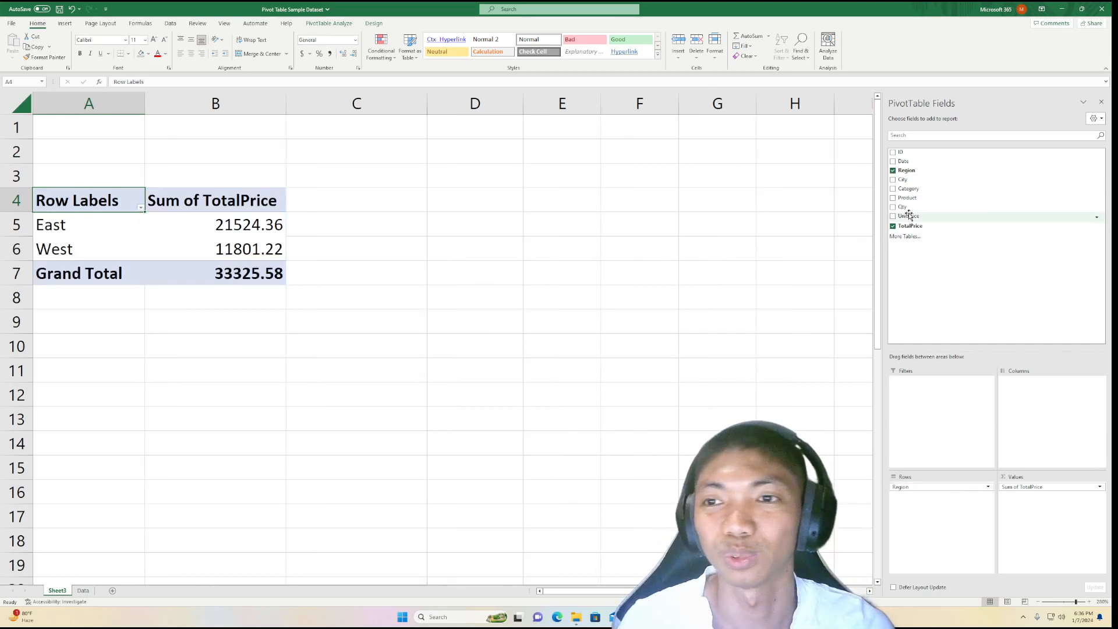
left_click_drag(916, 183, 939, 505)
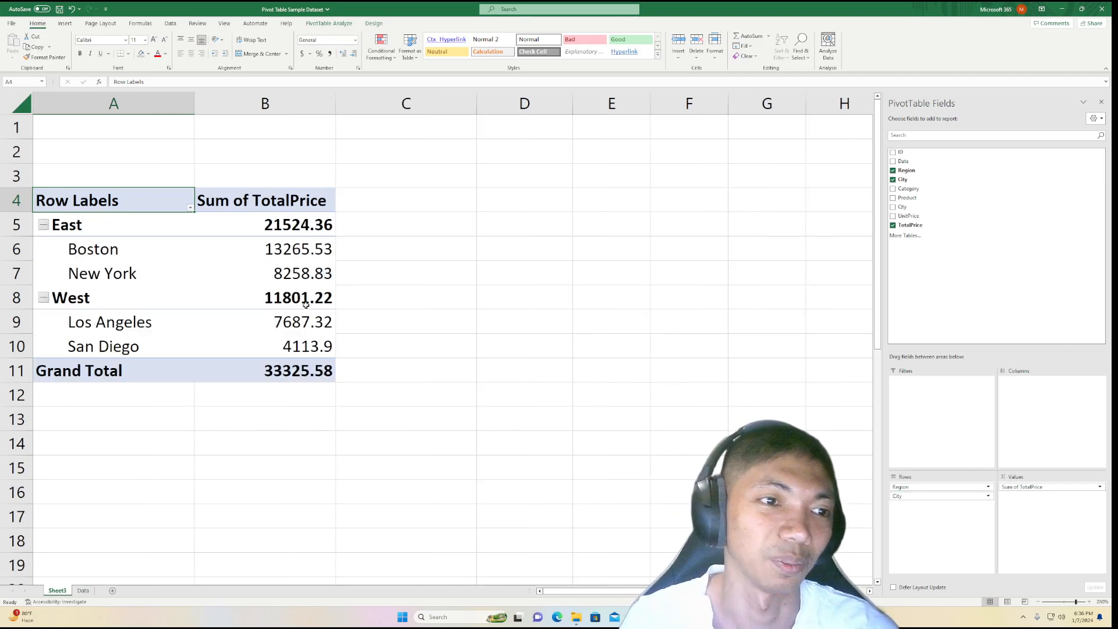
Examine the TotalPrice sums for the East region, Boston, New York and Los Angeles in the nested rows
left_click(102, 226)
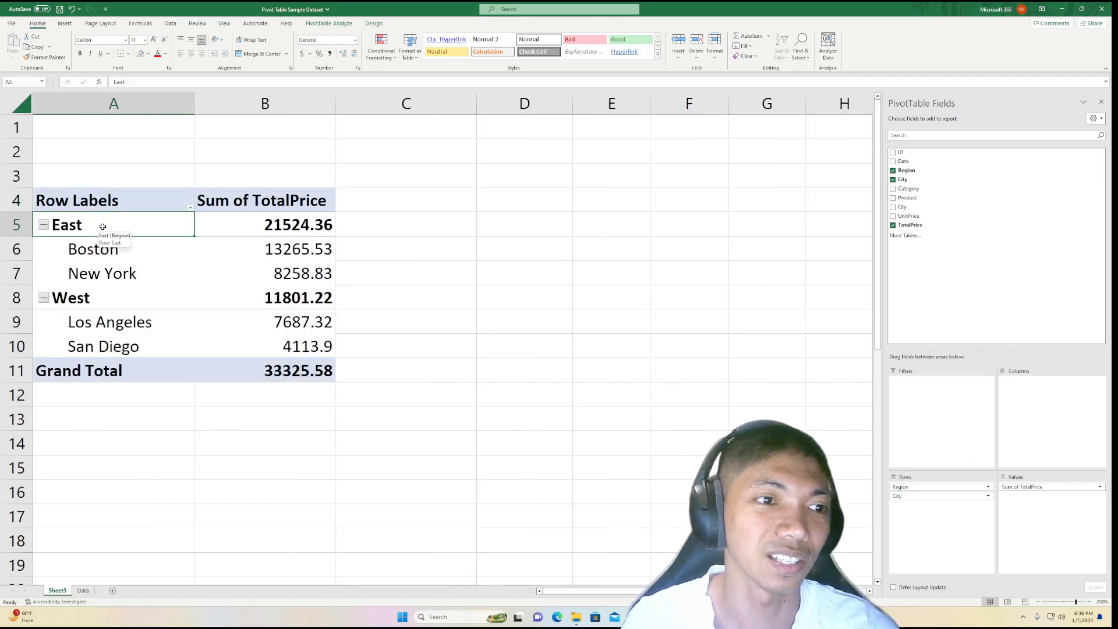
left_click(313, 228)
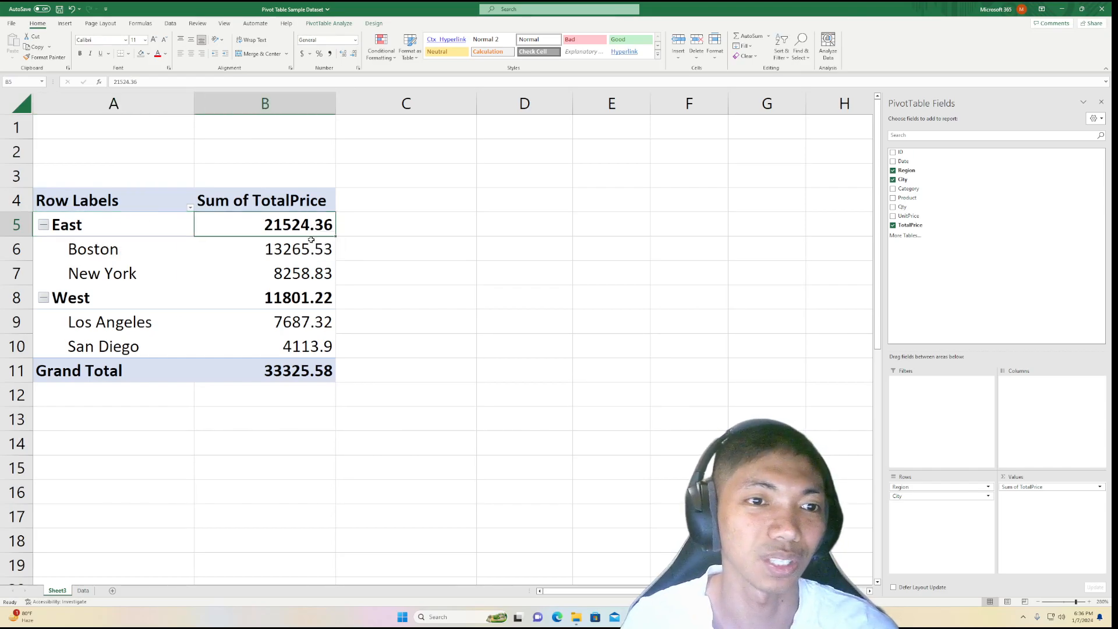
left_click(287, 257)
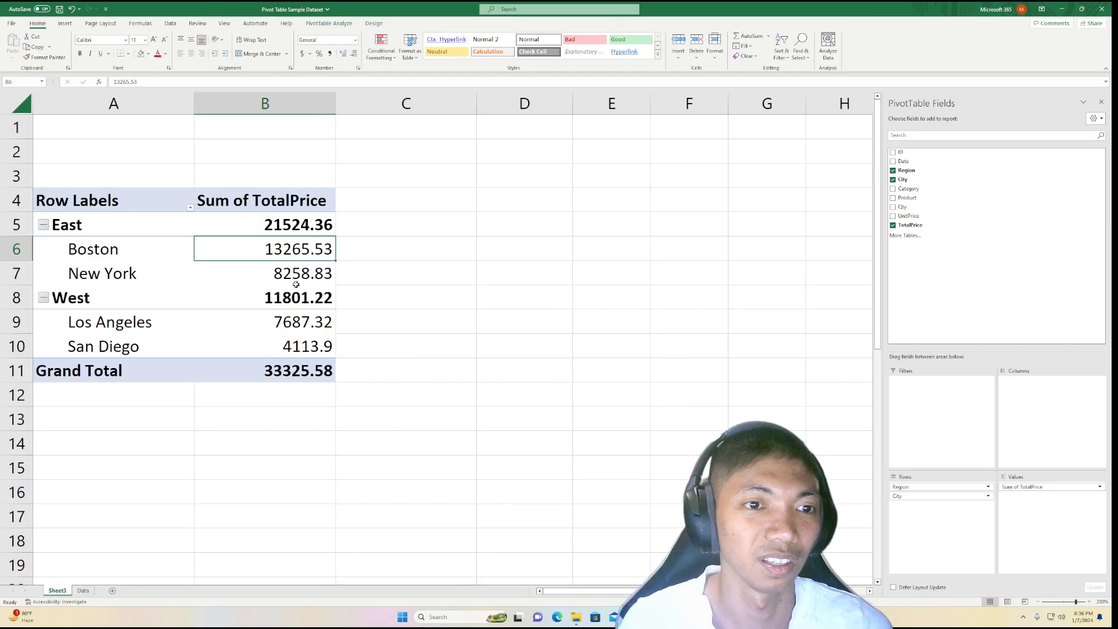
left_click(295, 277)
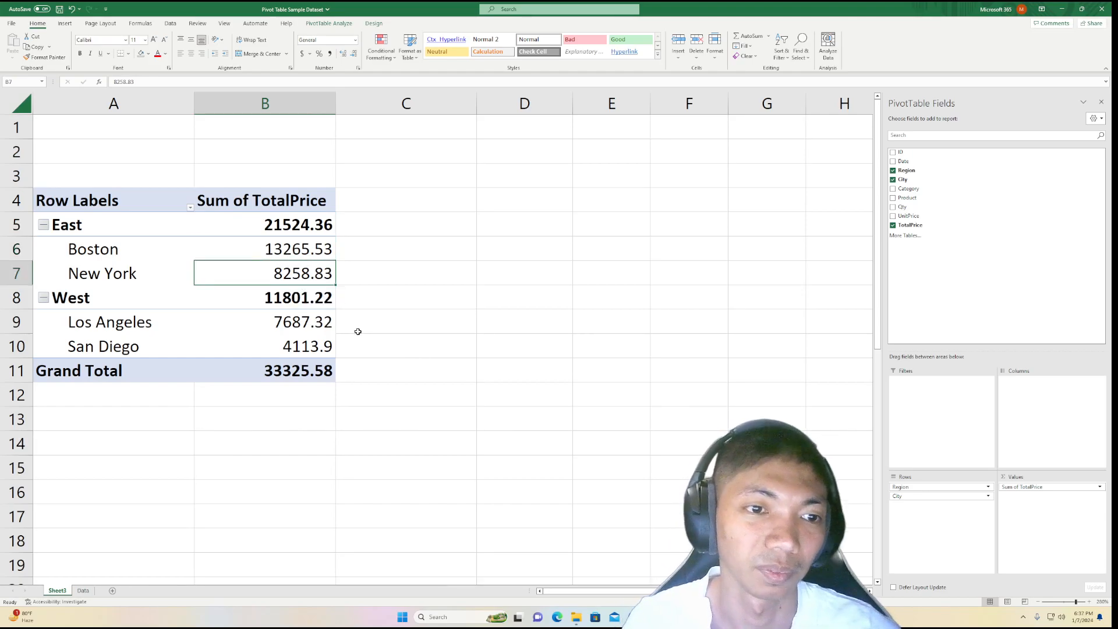
left_click(290, 326)
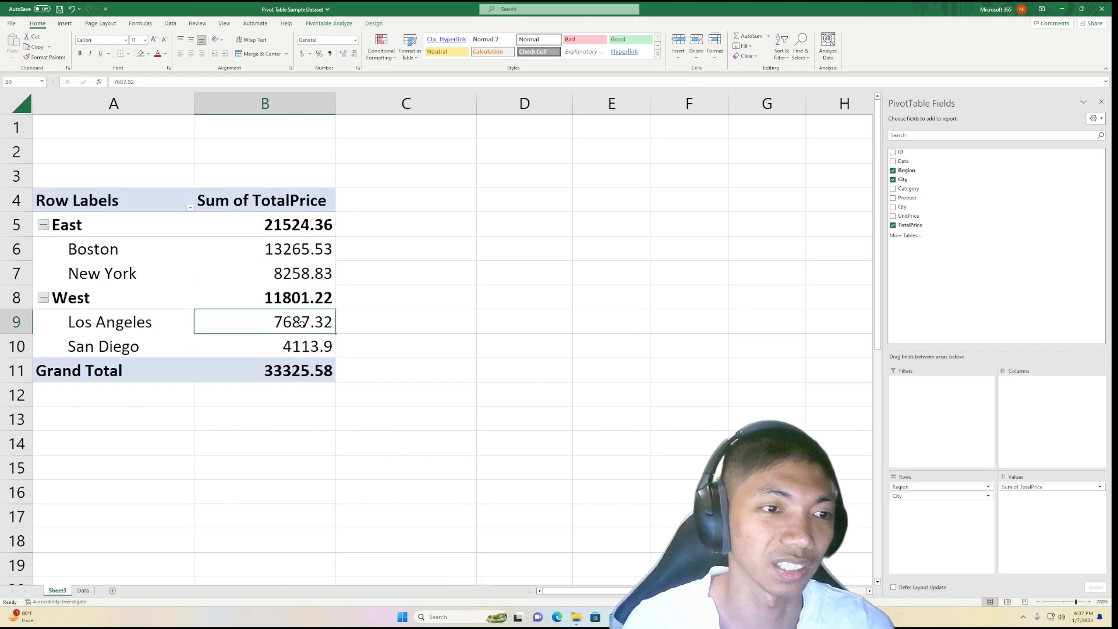
left_click(123, 239)
left_click(125, 221)
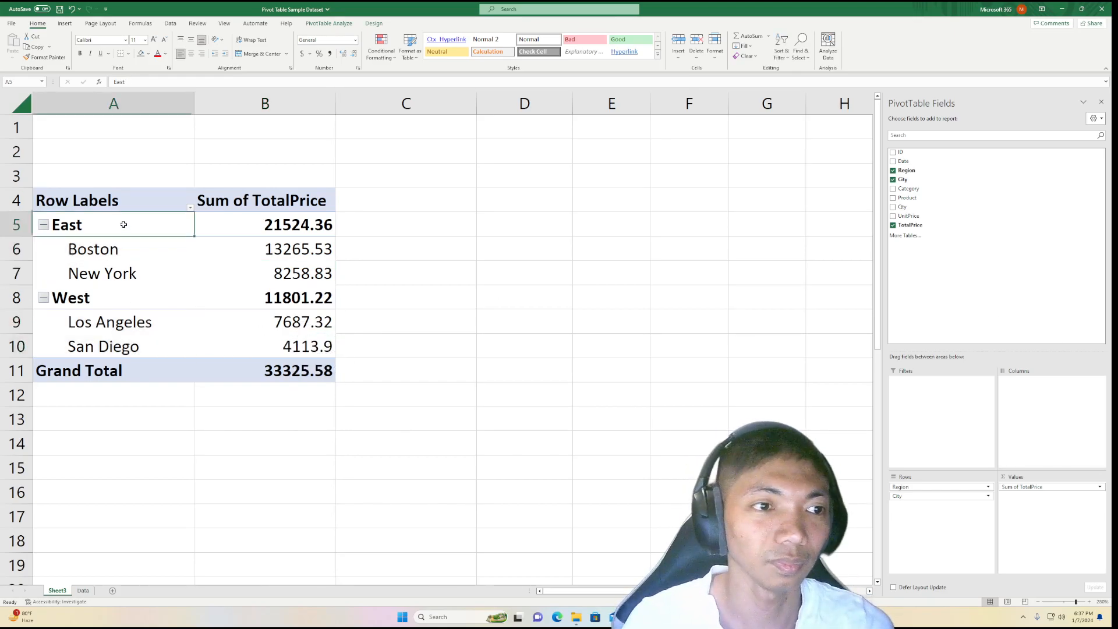
left_click(130, 198)
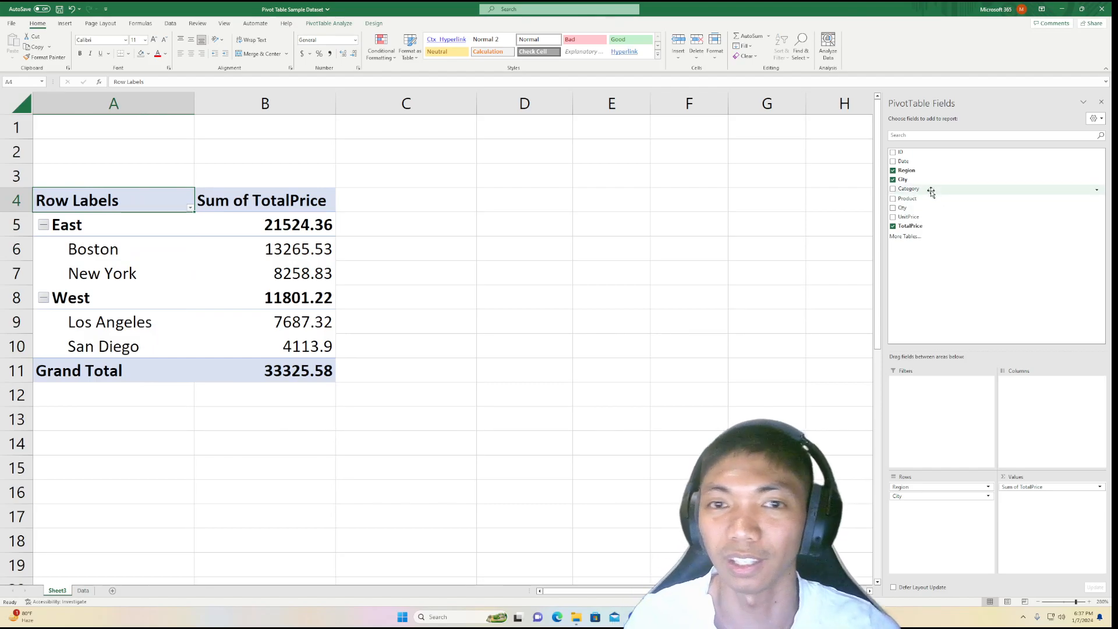
Add Category as a third row level beneath City and fit the expanded PivotTable in view
left_click_drag(932, 192, 962, 523)
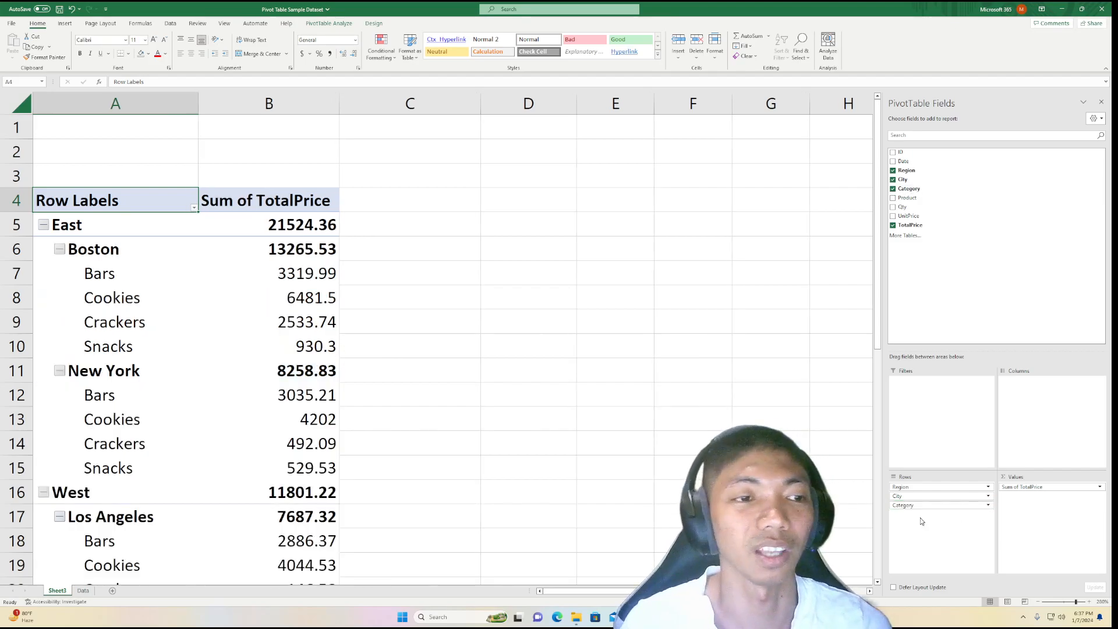
scroll(463, 412, "down", 1)
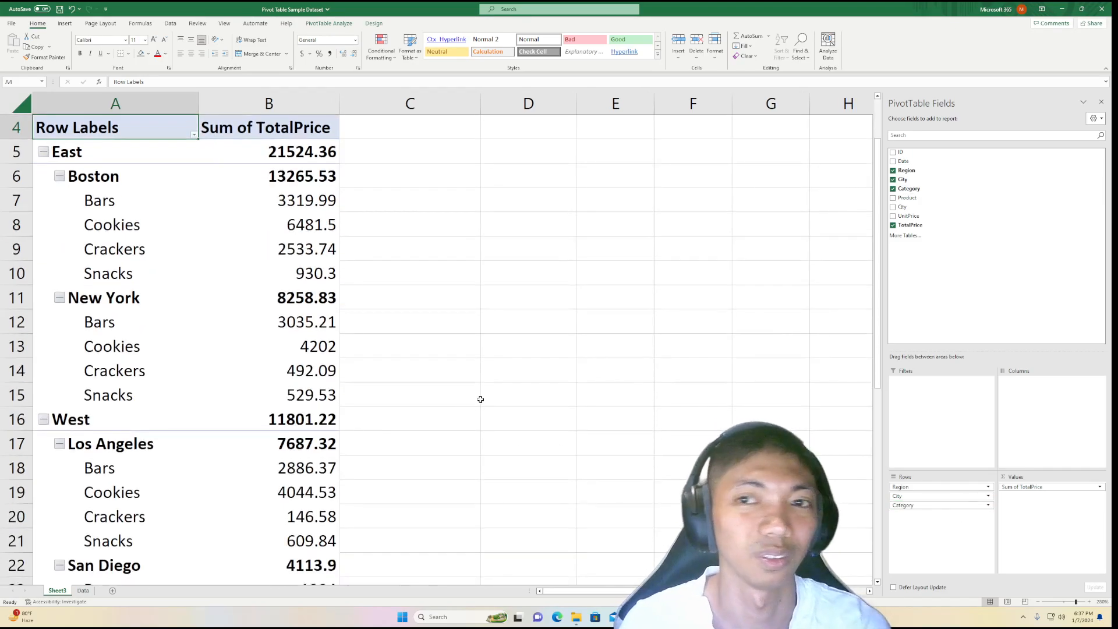
scroll(483, 397, "down", 5, "ctrl")
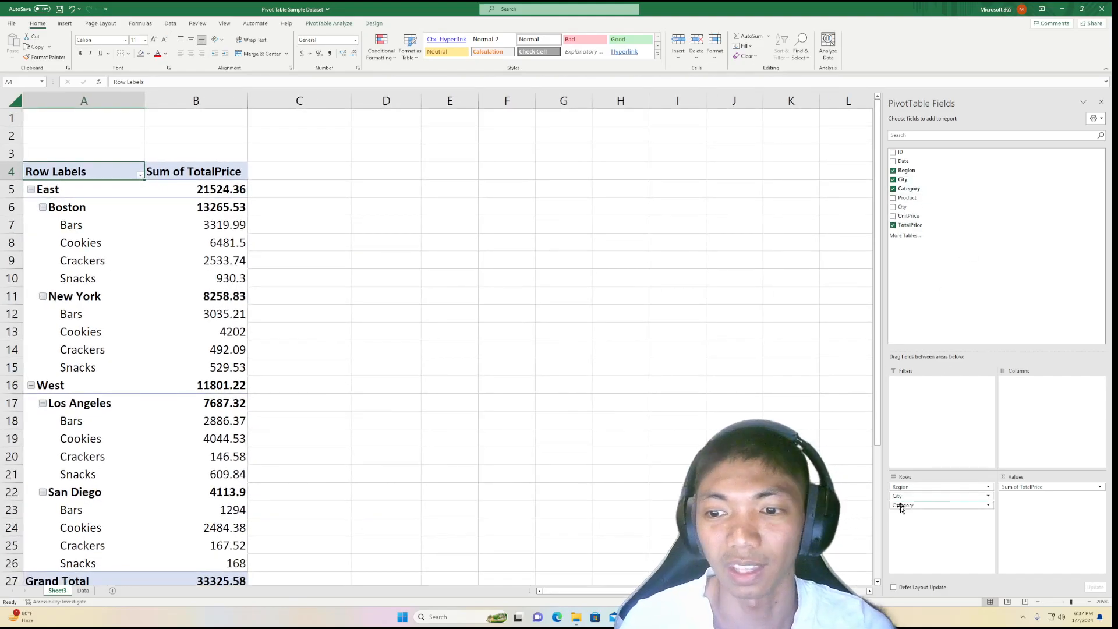
Examine the East region's breakdown, checking Boston's Bars, Cookies, Crackers and Snacks categories and their TotalPrice sums
left_click_drag(63, 190, 227, 368)
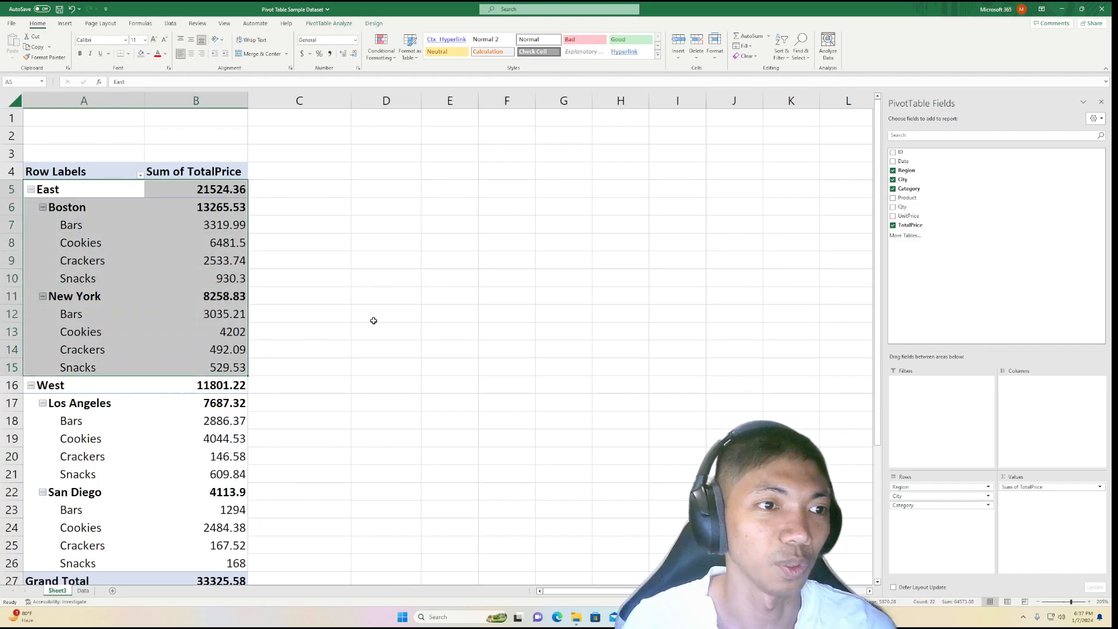
left_click(117, 215)
left_click_drag(91, 225, 190, 278)
left_click(80, 226)
left_click(87, 243)
left_click(98, 260)
left_click(98, 280)
left_click(184, 278)
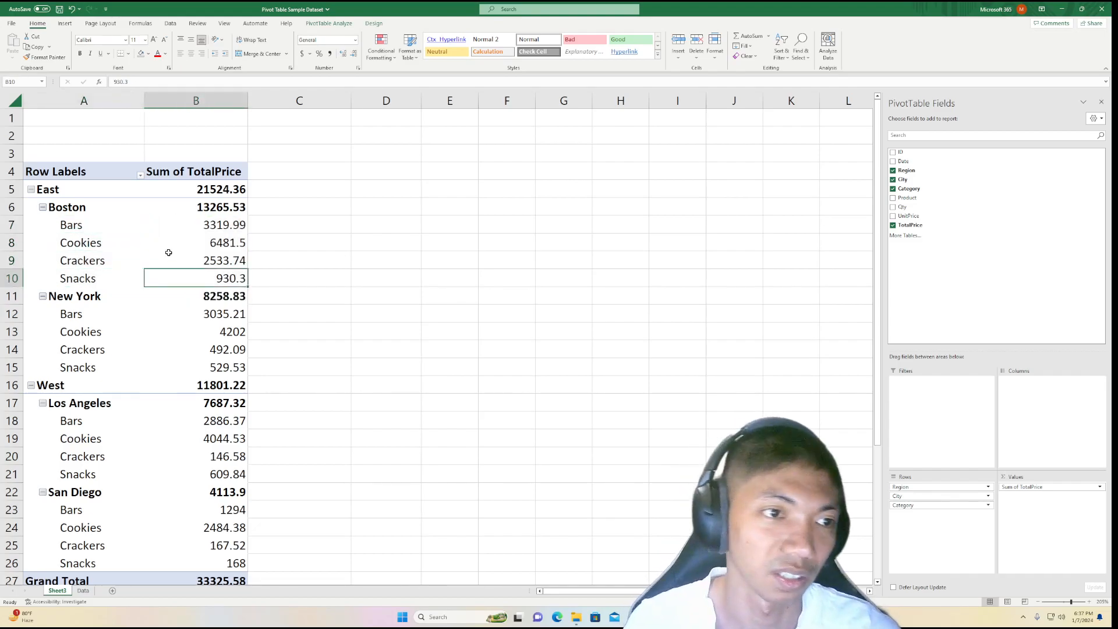
left_click(216, 225)
left_click(235, 257)
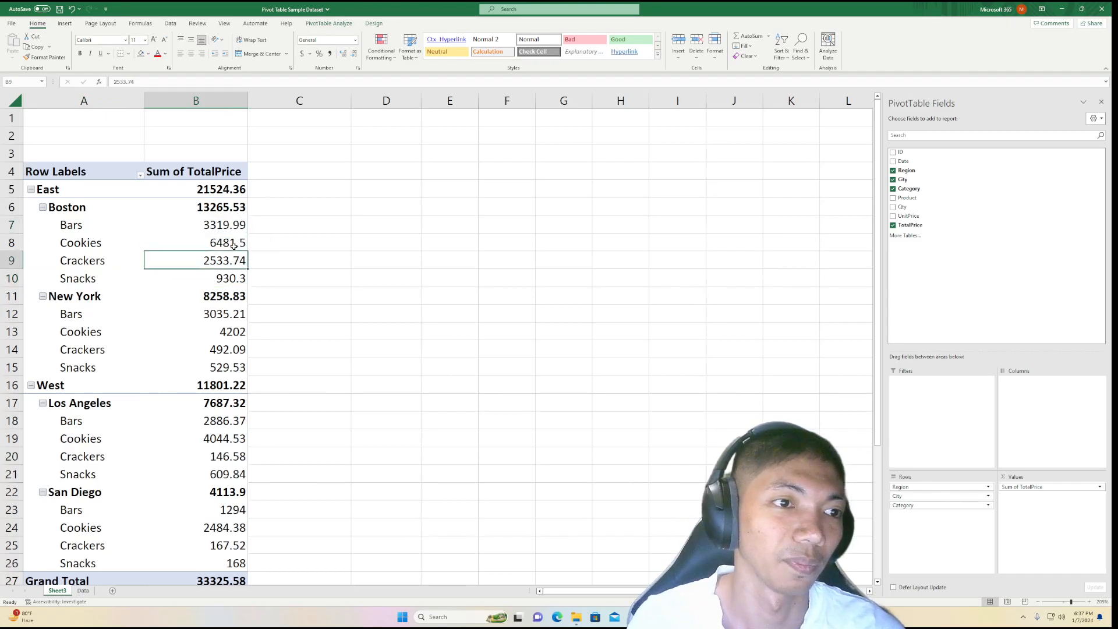
left_click(230, 228)
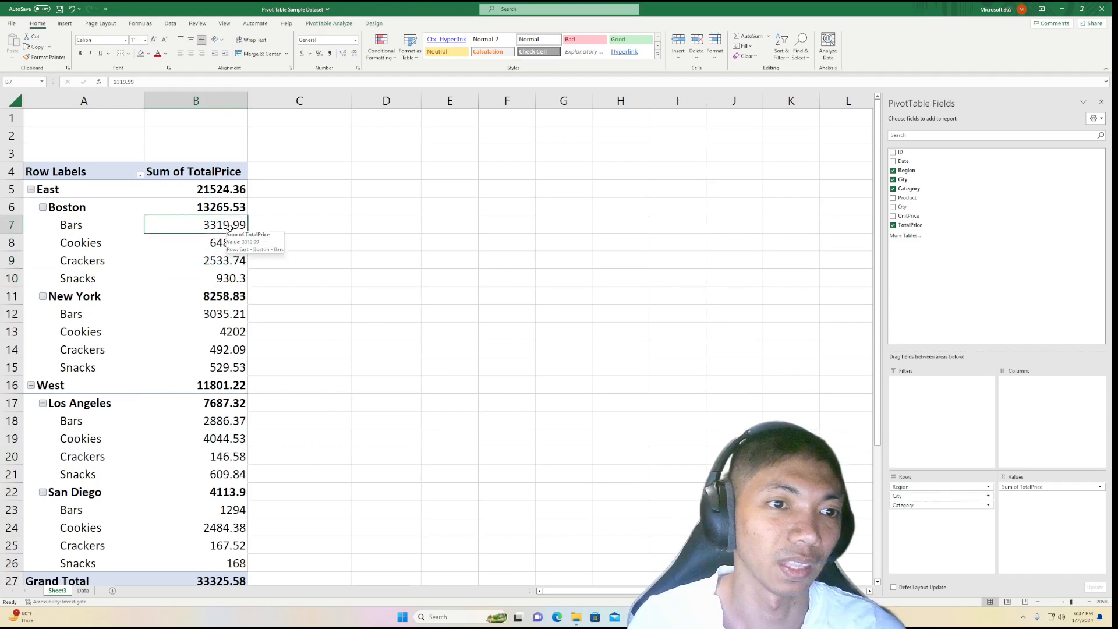
left_click(86, 227)
left_click(74, 209)
left_click(87, 227)
left_click(232, 226)
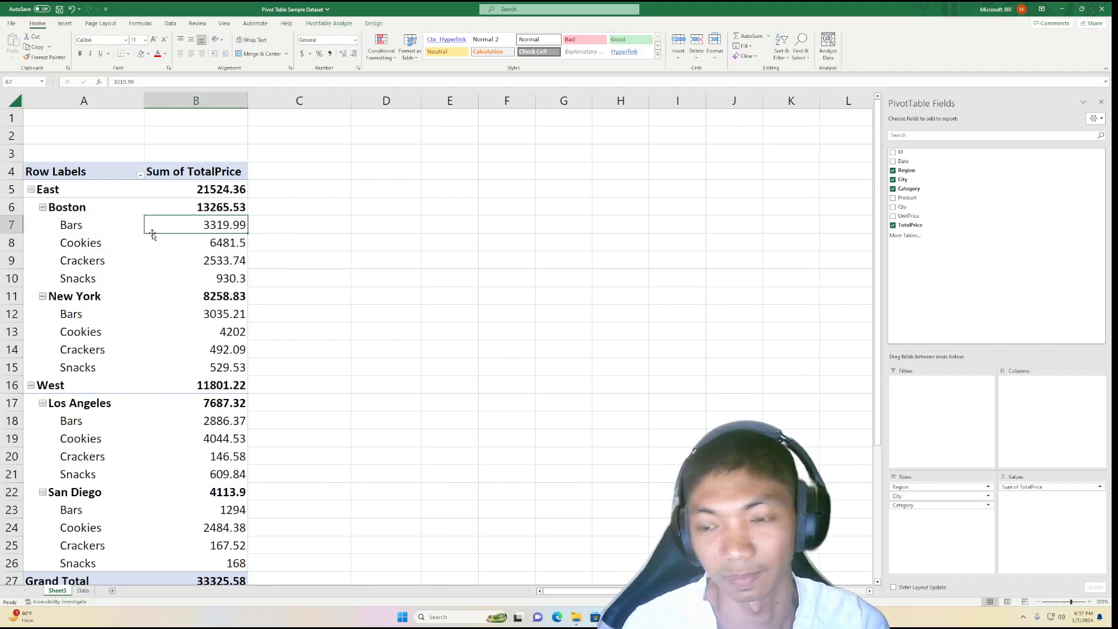
left_click(79, 227)
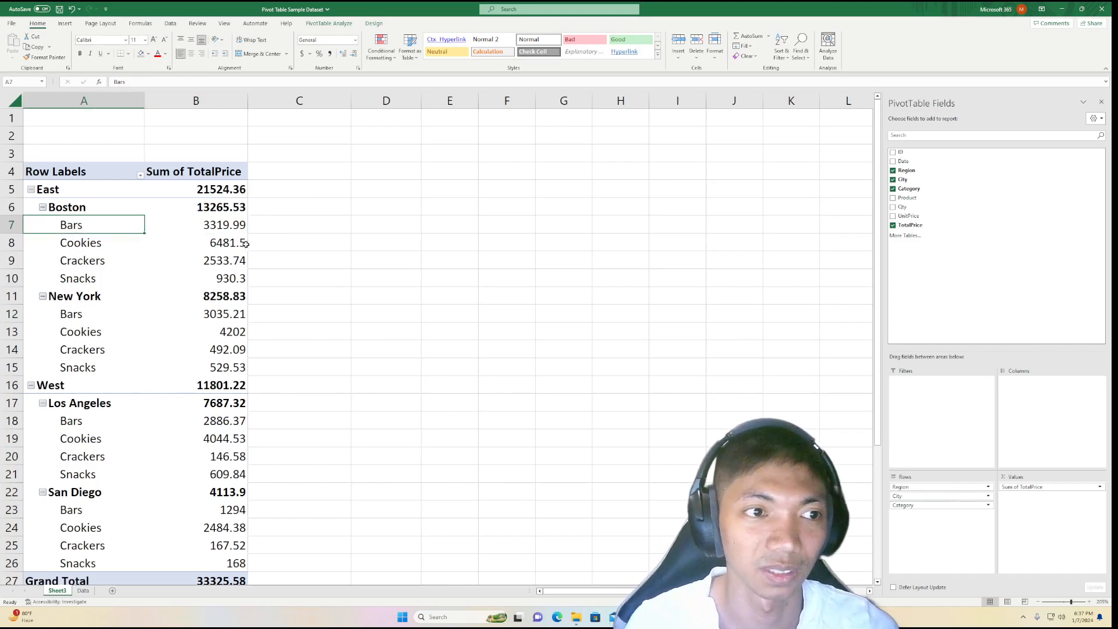
Add Product as a fourth row level beneath Category in the PivotTable
left_click(92, 208)
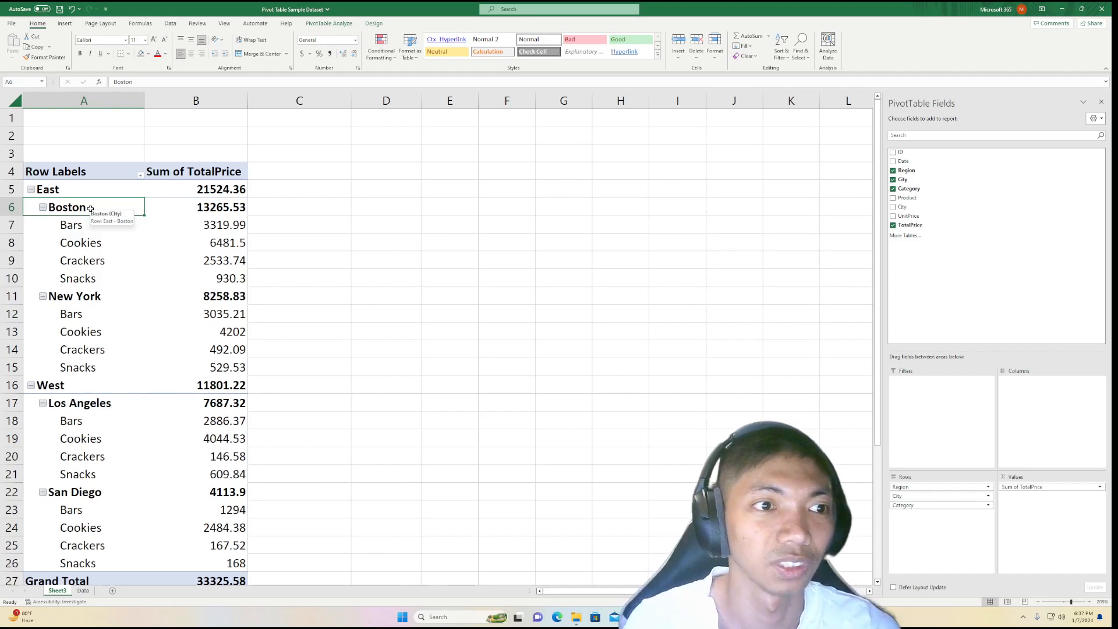
left_click(78, 191)
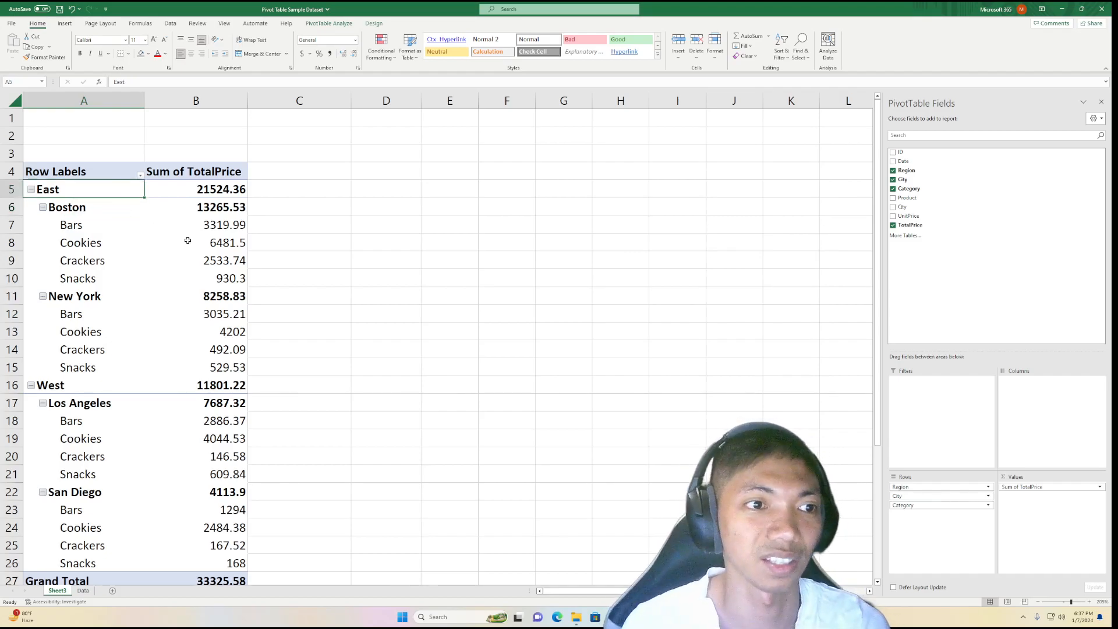
scroll(130, 249, "down", 1)
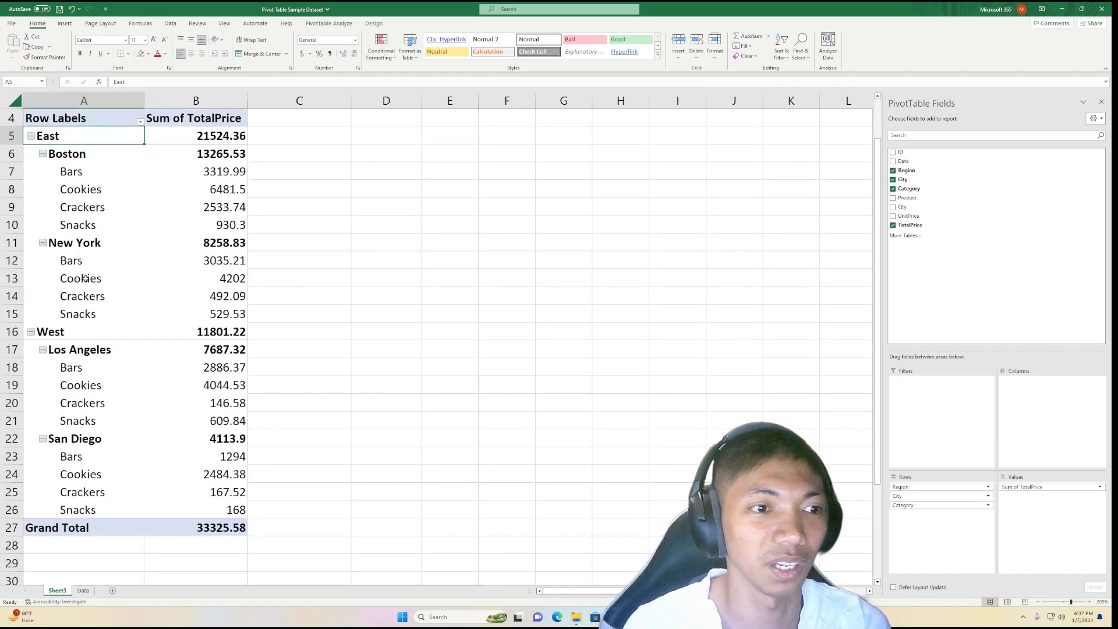
scroll(111, 282, "up", 1)
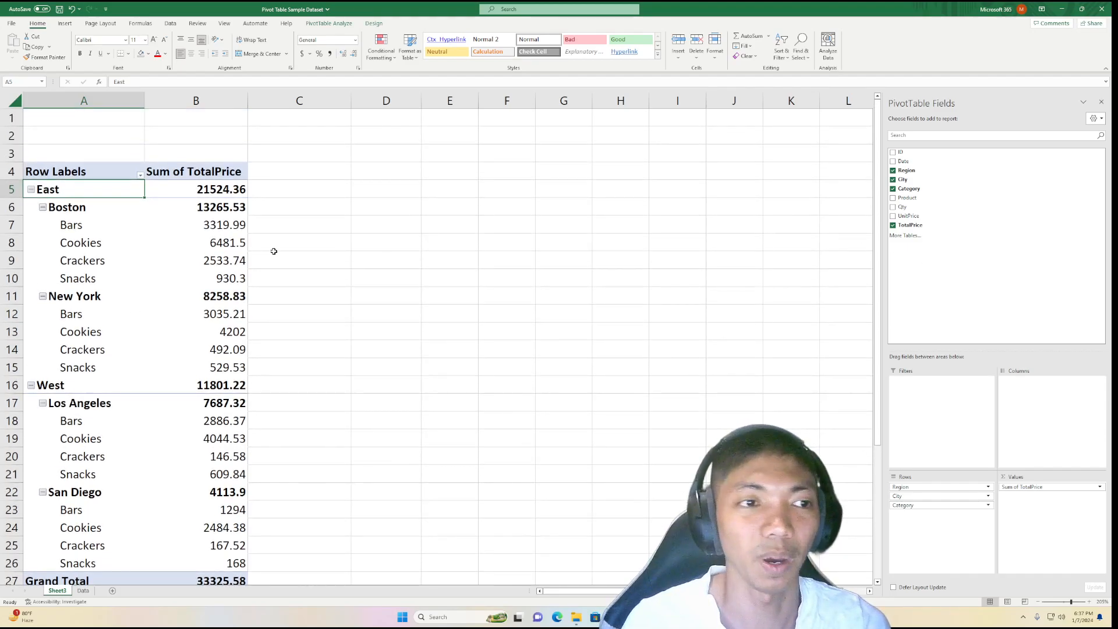
left_click(110, 208)
left_click_drag(904, 198, 922, 523)
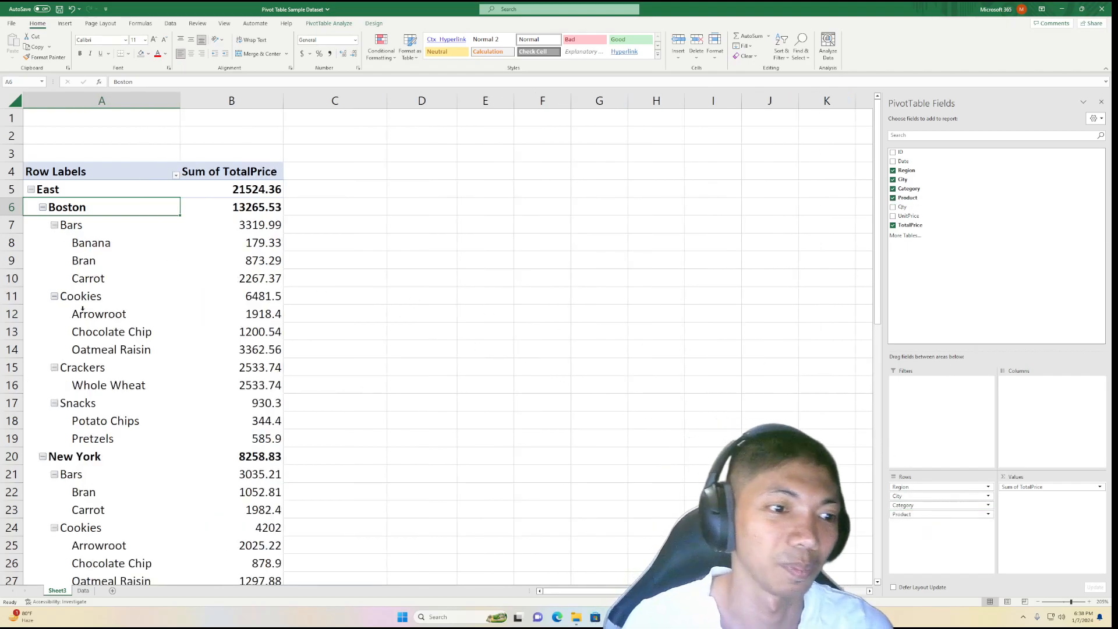
Collapse the West region and the East region's Boston and New York rows, keeping East expanded to its cities
scroll(219, 372, "down", 9)
left_click(31, 189)
scroll(147, 331, "up", 9)
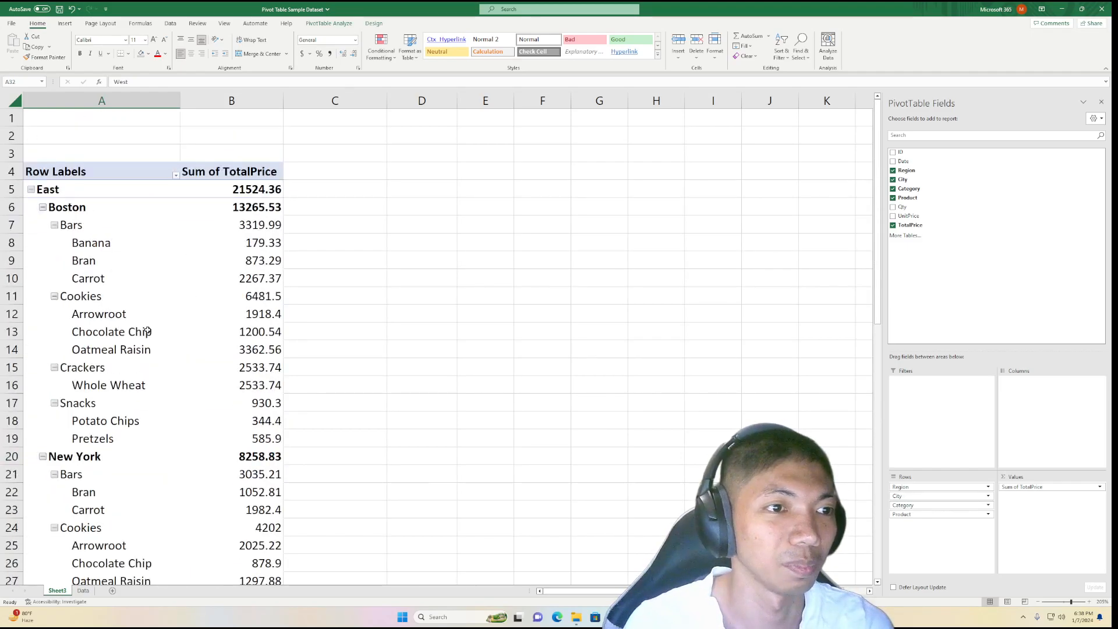
left_click(30, 190)
left_click(31, 190)
left_click(42, 208)
left_click(43, 226)
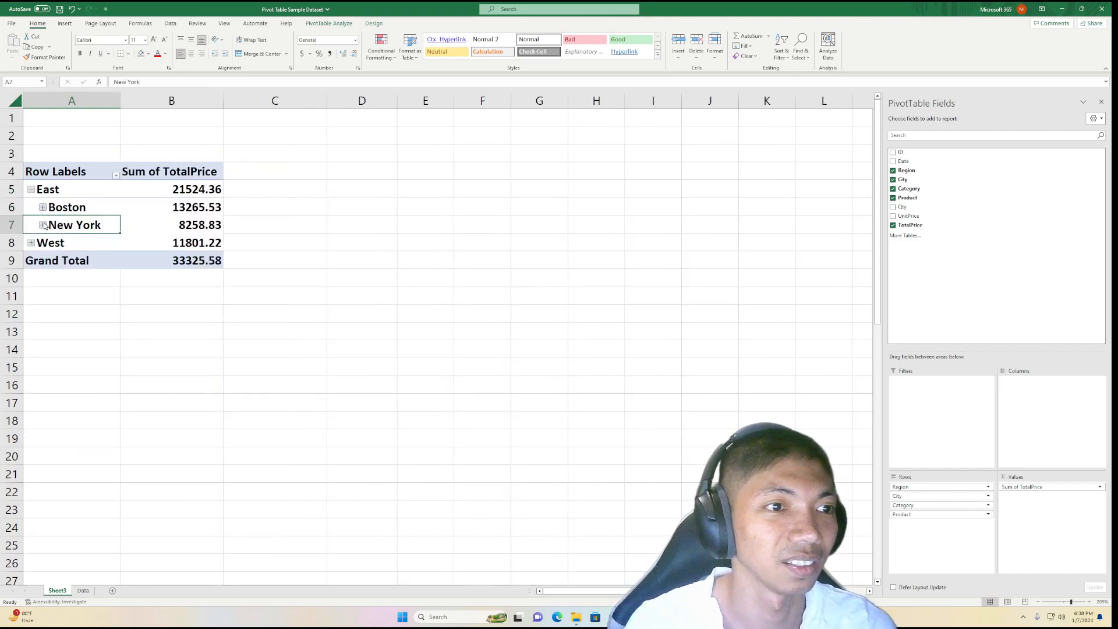
Collapse Boston's Bars, Cookies, Crackers and Snacks categories and fold up the Boston row itself
left_click(43, 208)
left_click(54, 226)
left_click(54, 242)
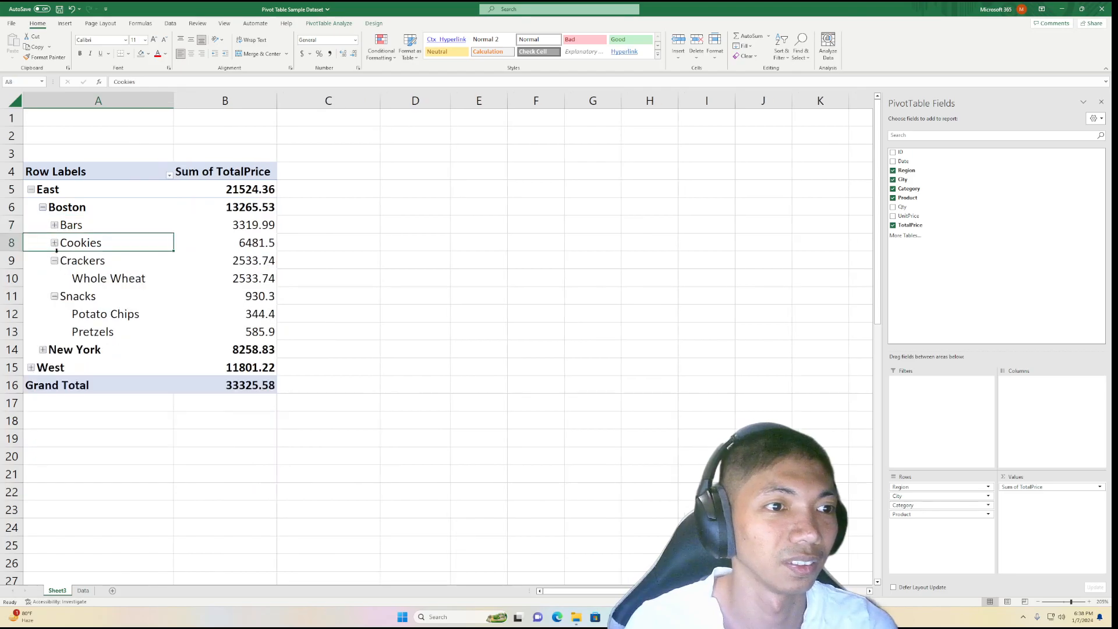
left_click(54, 261)
left_click(54, 279)
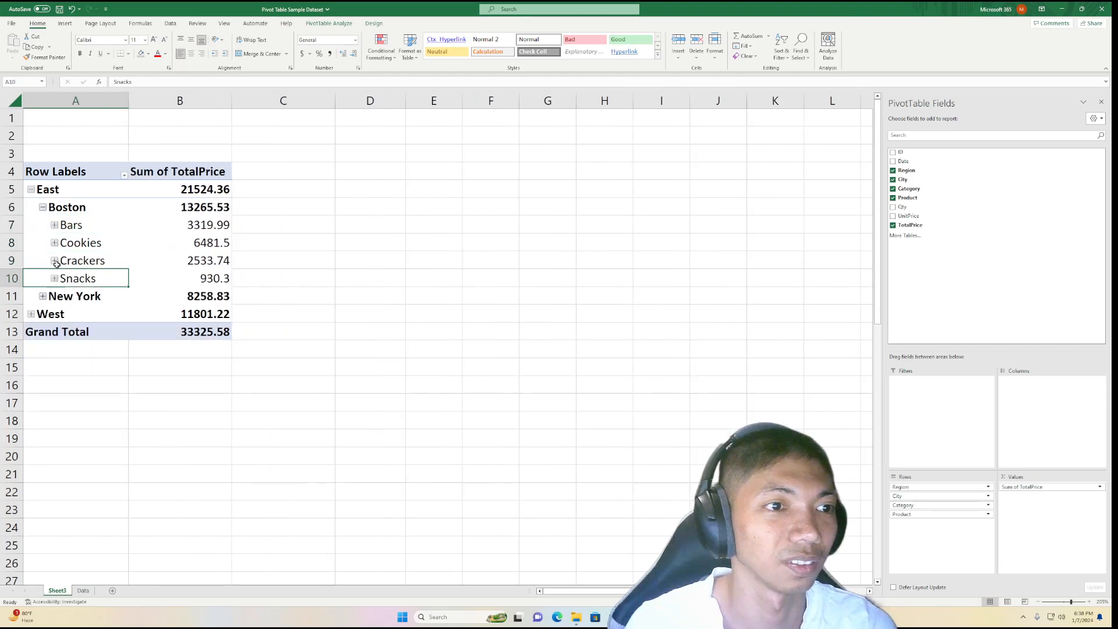
left_click(42, 208)
left_click(33, 195)
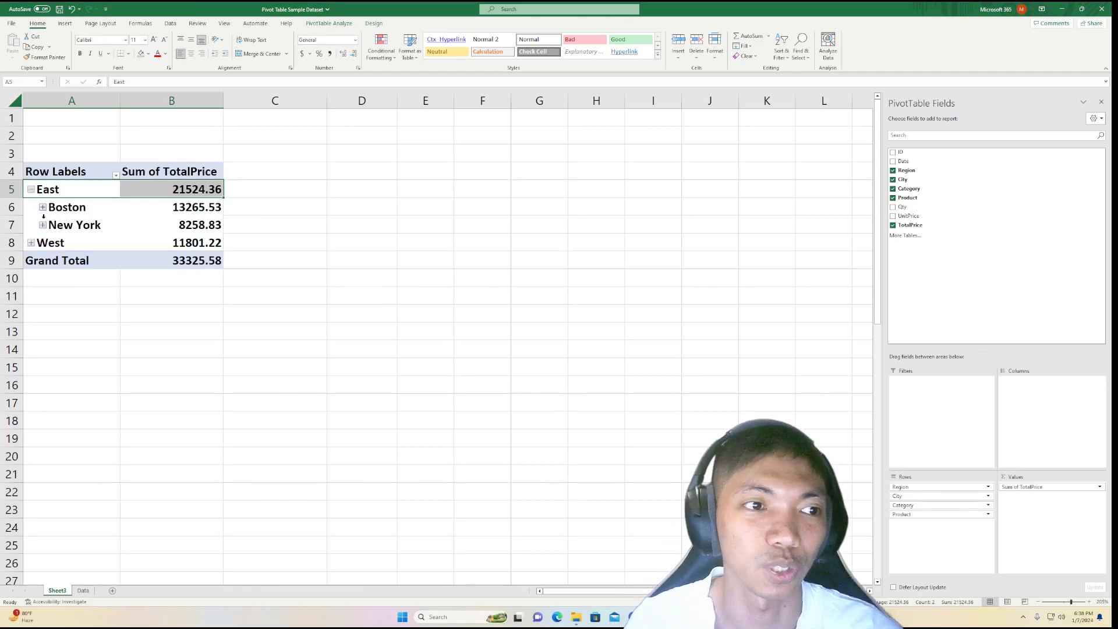
Expand Boston and its Bars category to inspect the TotalPrice sums of the individual bar products
left_click(43, 208)
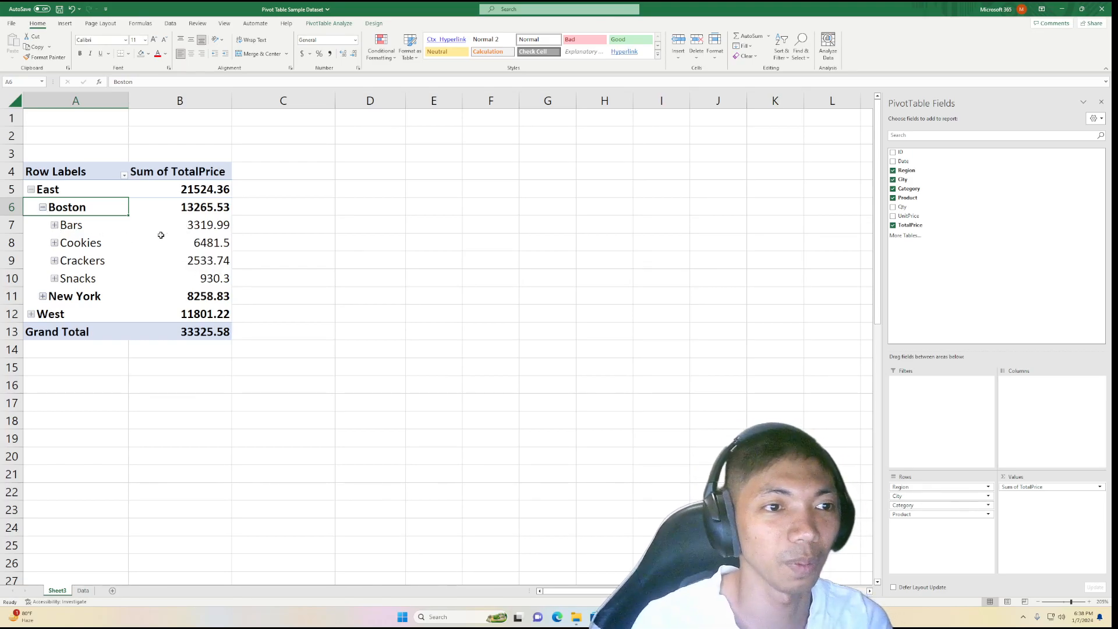
left_click_drag(79, 227, 204, 225)
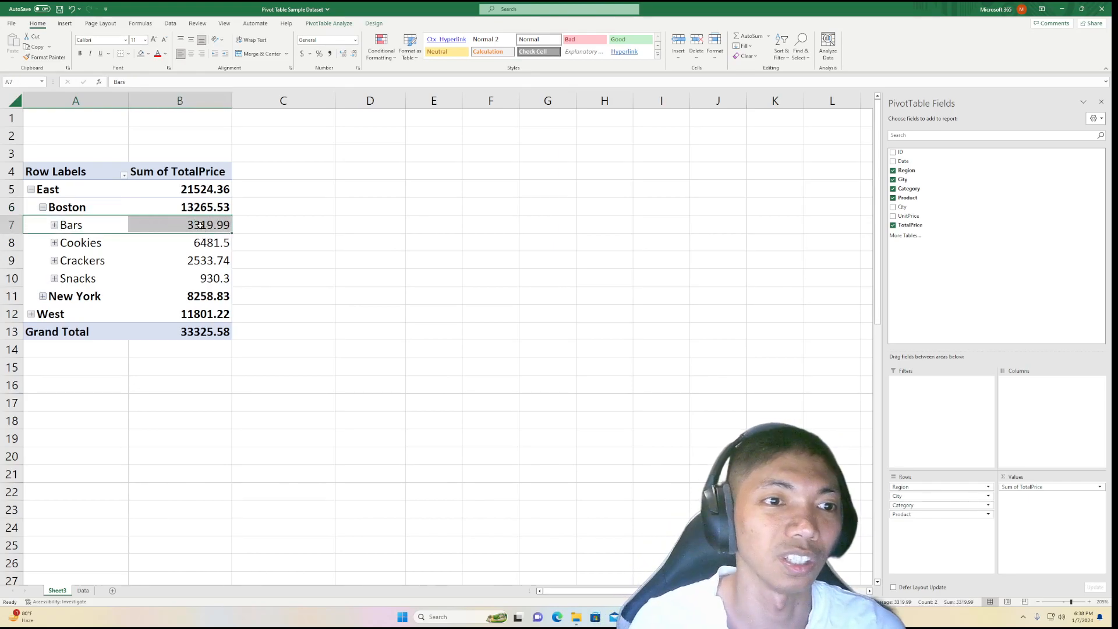
left_click(70, 227)
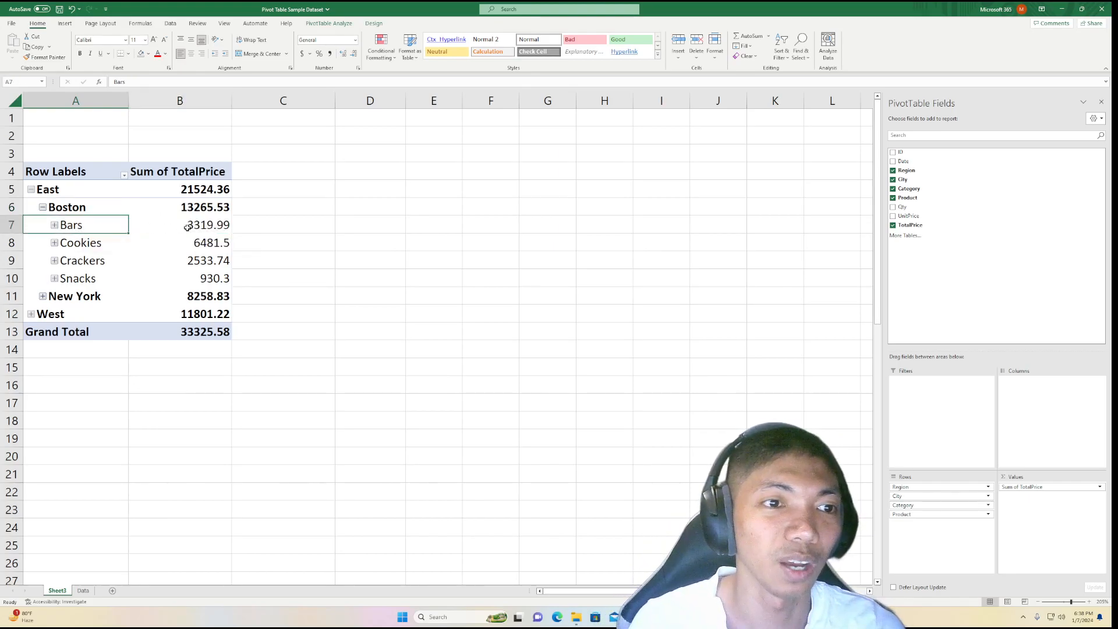
left_click_drag(109, 226, 182, 220)
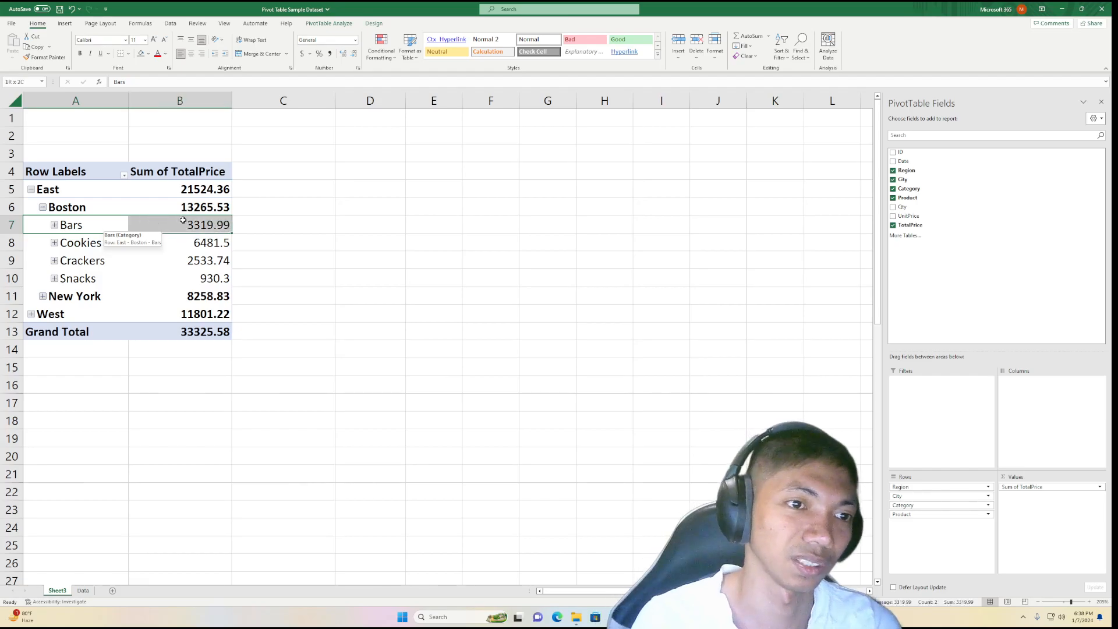
left_click(54, 225)
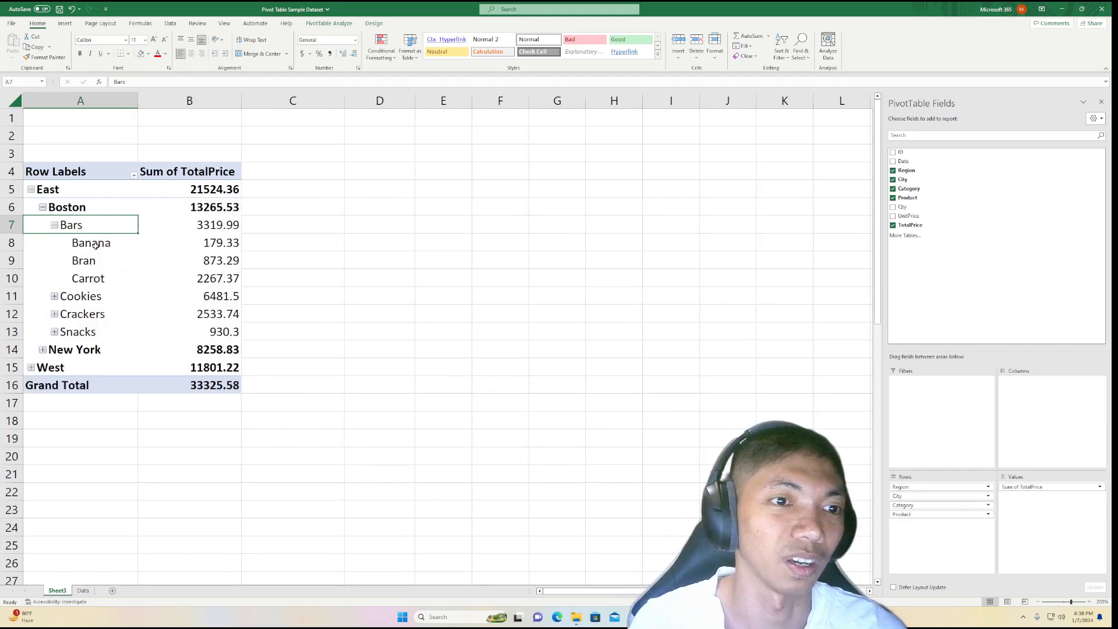
left_click_drag(116, 282, 187, 279)
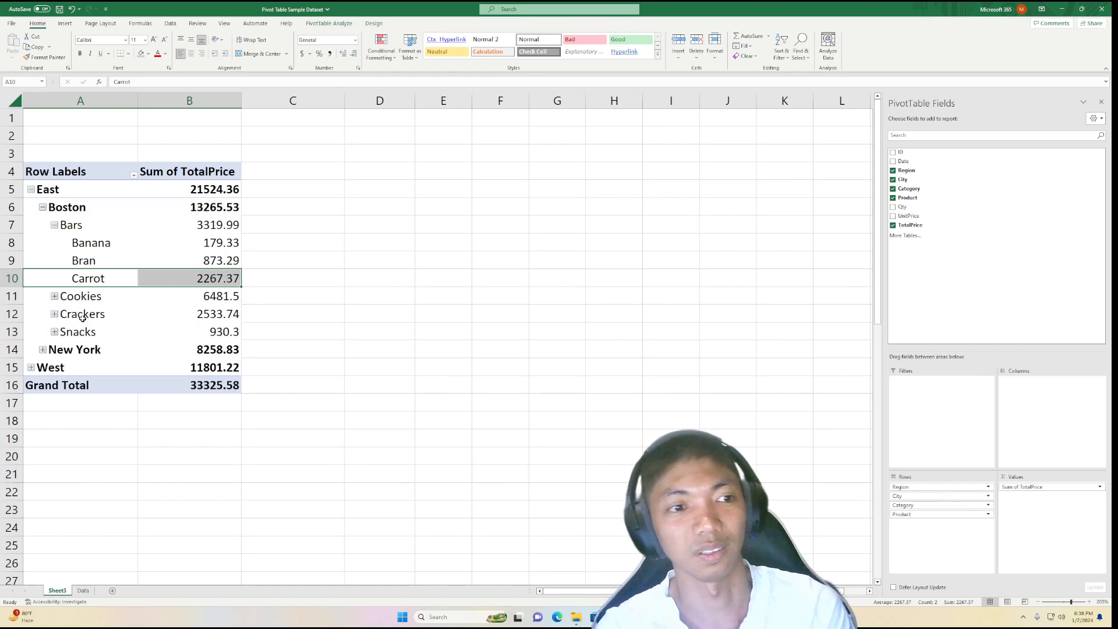
Expand Boston's Cookies, Crackers and Snacks categories to show their products, checking the Oatmeal Raisin sum
left_click(54, 297)
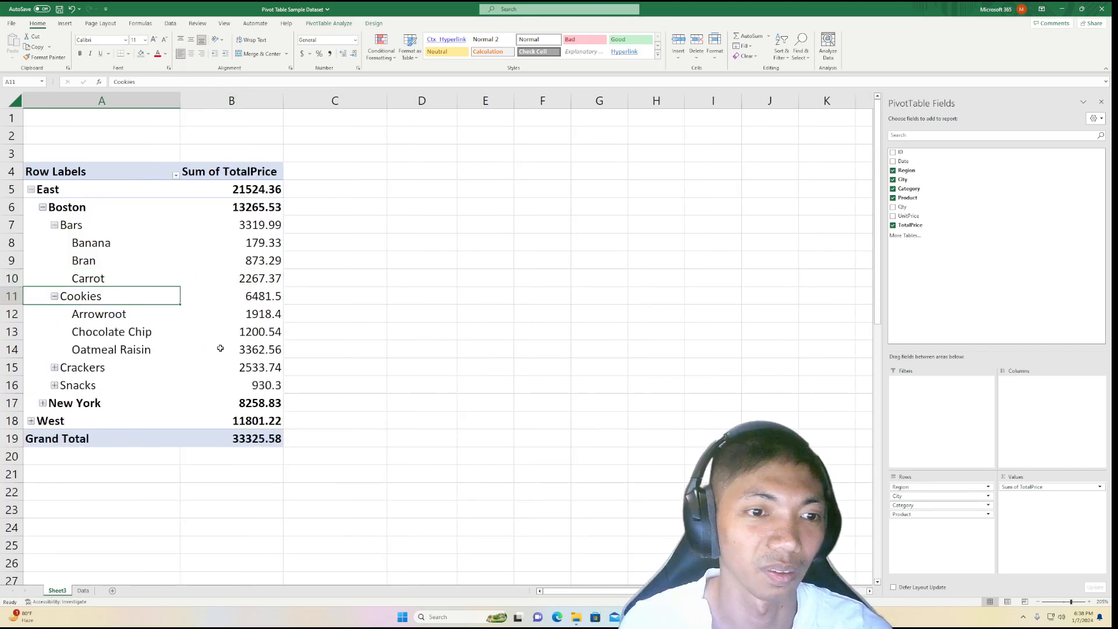
left_click_drag(232, 349, 140, 349)
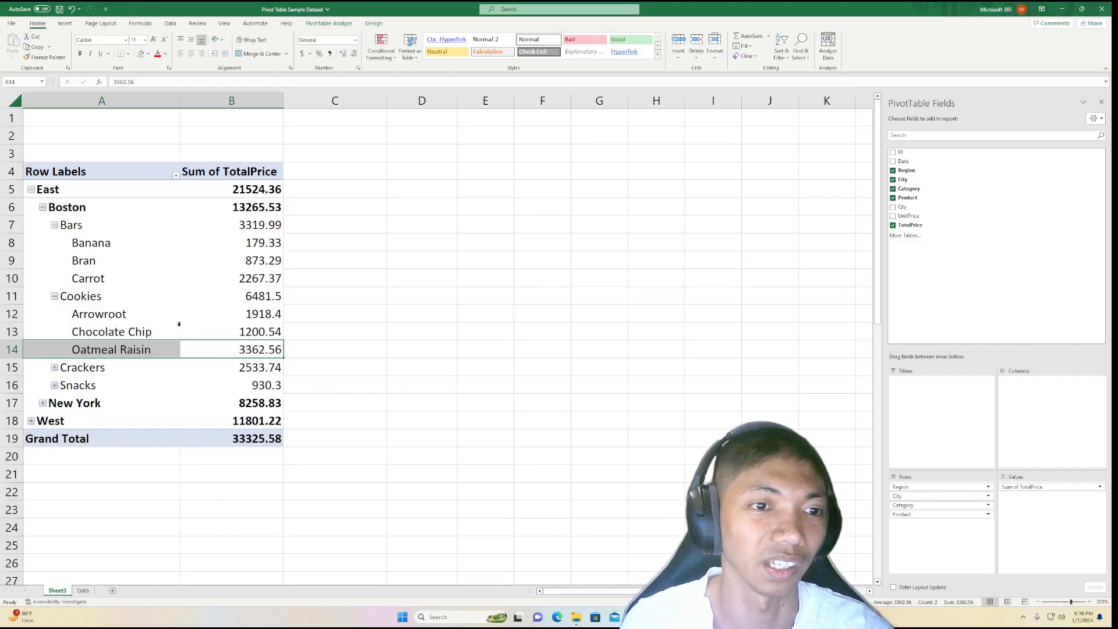
left_click(54, 367)
scroll(55, 367, "down", 1)
left_click(54, 349)
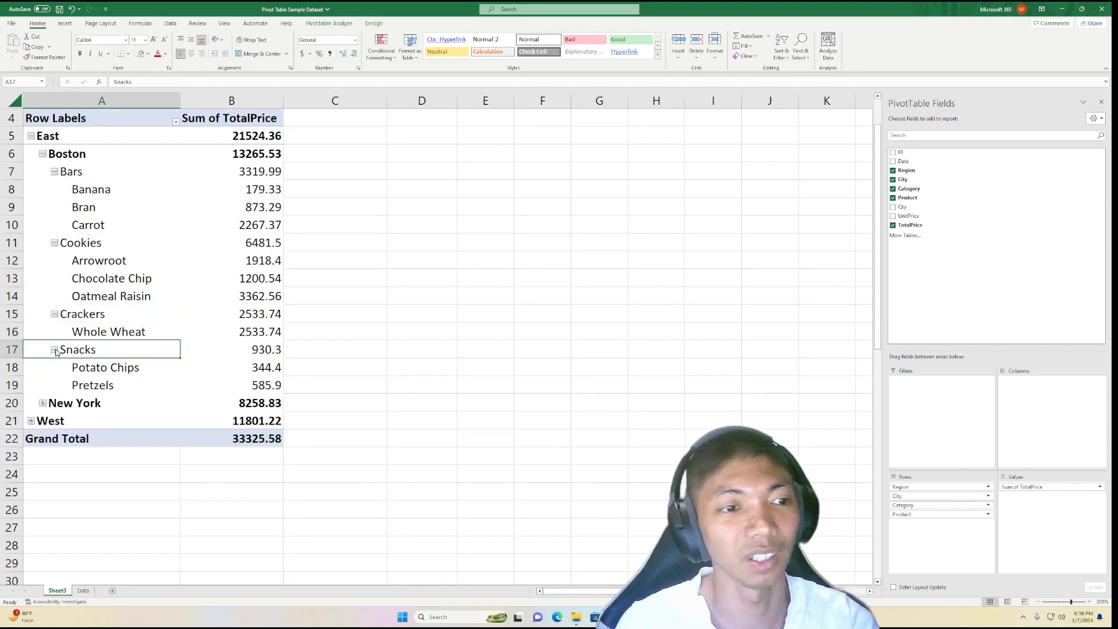
Expand New York to show its categories and products
scroll(144, 385, "down", 1)
left_click(43, 350)
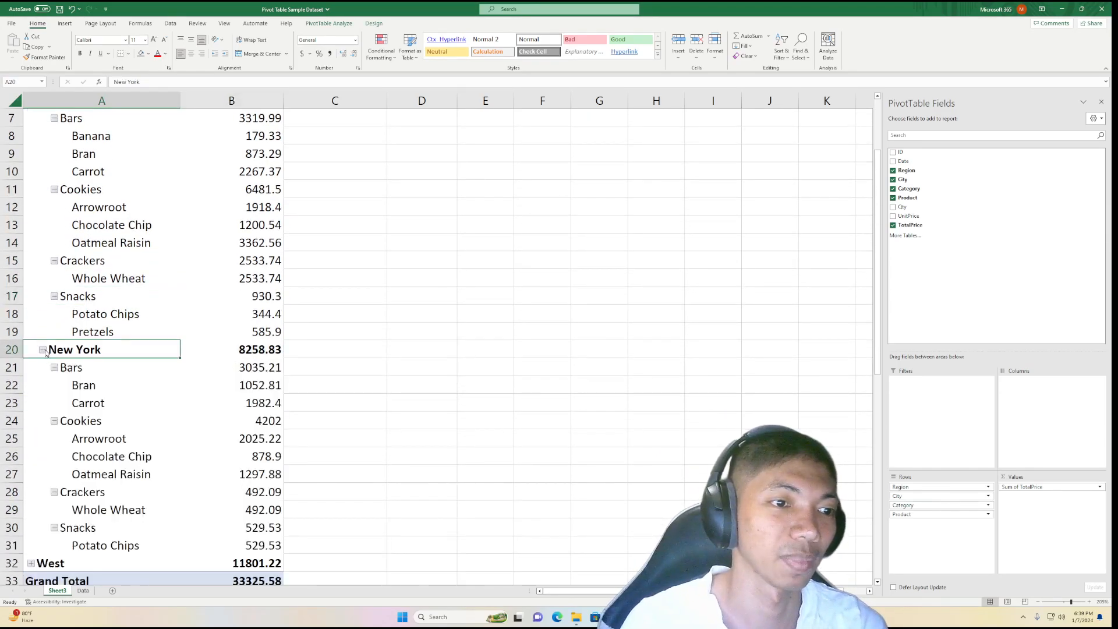
scroll(168, 361, "down", 6)
scroll(168, 361, "up", 5)
Examine New York's Bars, Cookies, Crackers and Snacks categories and the products listed under them
key("Down")
key("Down")
key("Down")
key("Down")
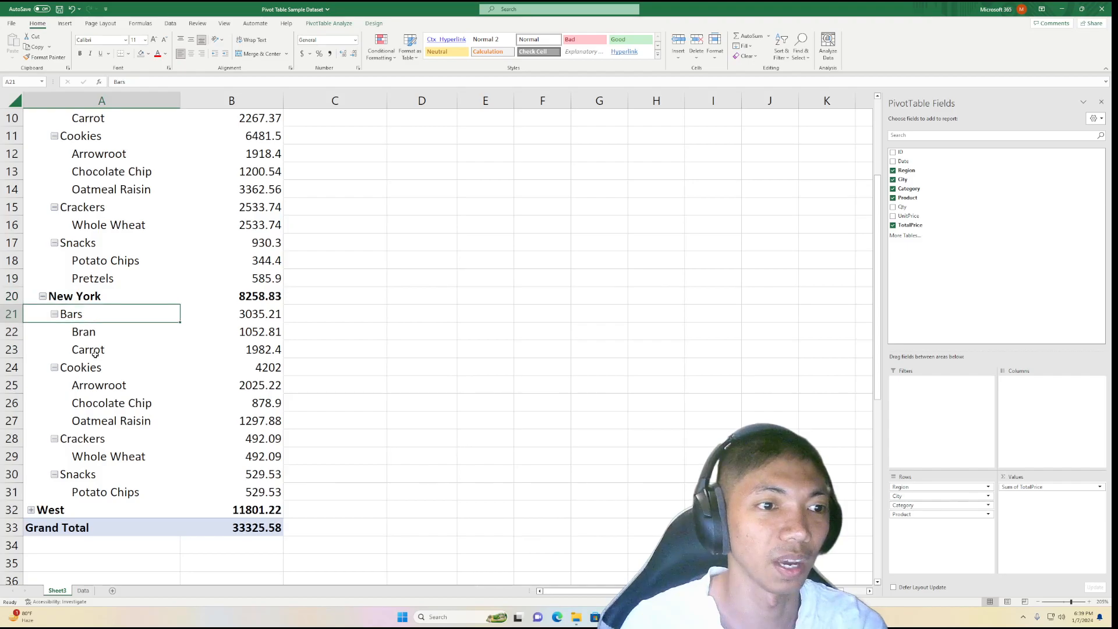
left_click(71, 442)
left_click(75, 481)
left_click(82, 369)
left_click(85, 316)
left_click_drag(91, 336, 104, 351)
left_click(73, 316)
left_click(102, 374)
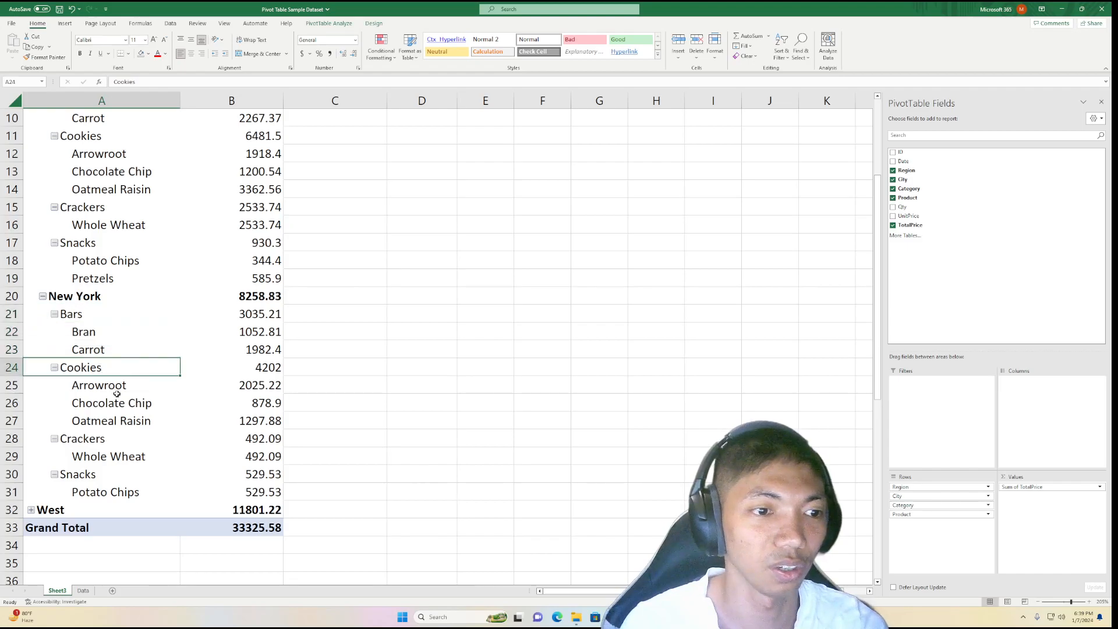
Expand the West region and review the Los Angeles and San Diego breakdowns down to the grand total
scroll(127, 421, "down", 2)
left_click(31, 403)
scroll(141, 391, "down", 3)
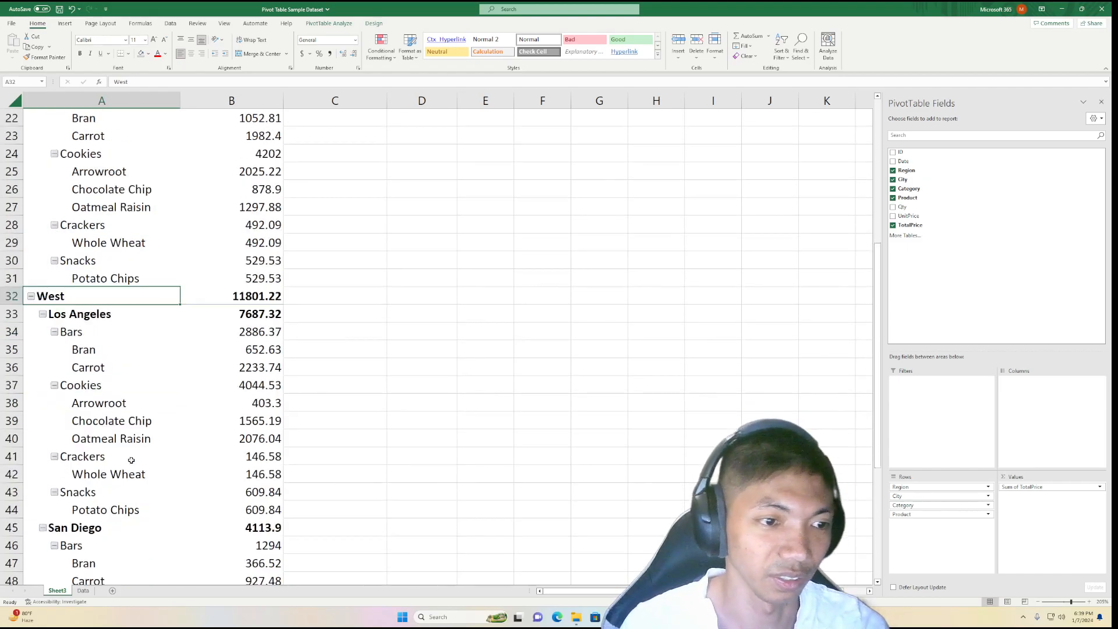
scroll(125, 352, "down", 7)
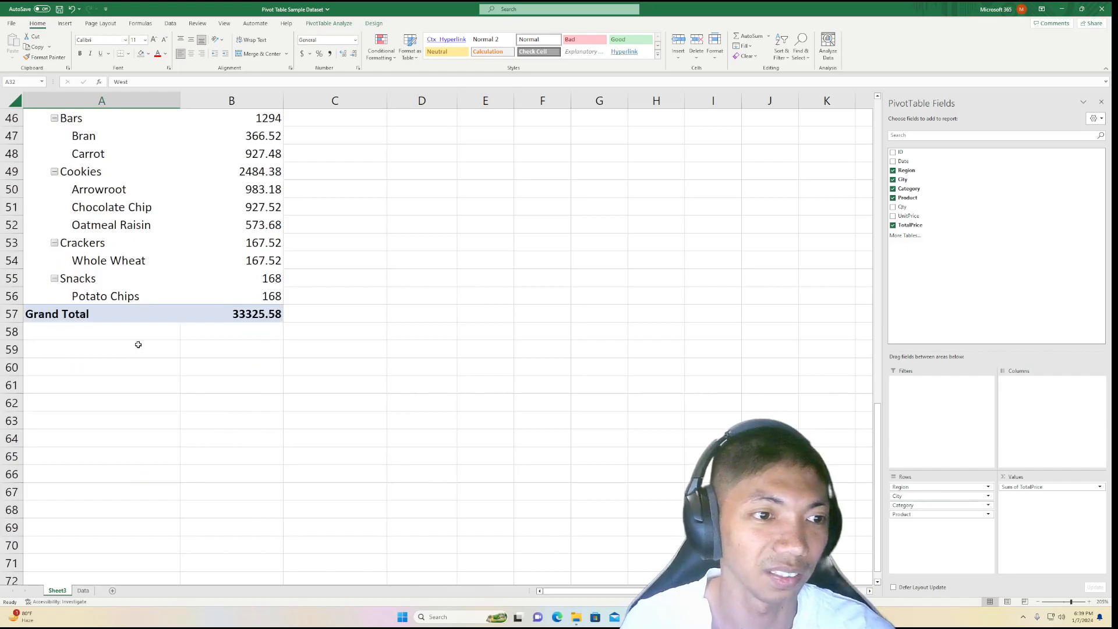
scroll(146, 321, "up", 15)
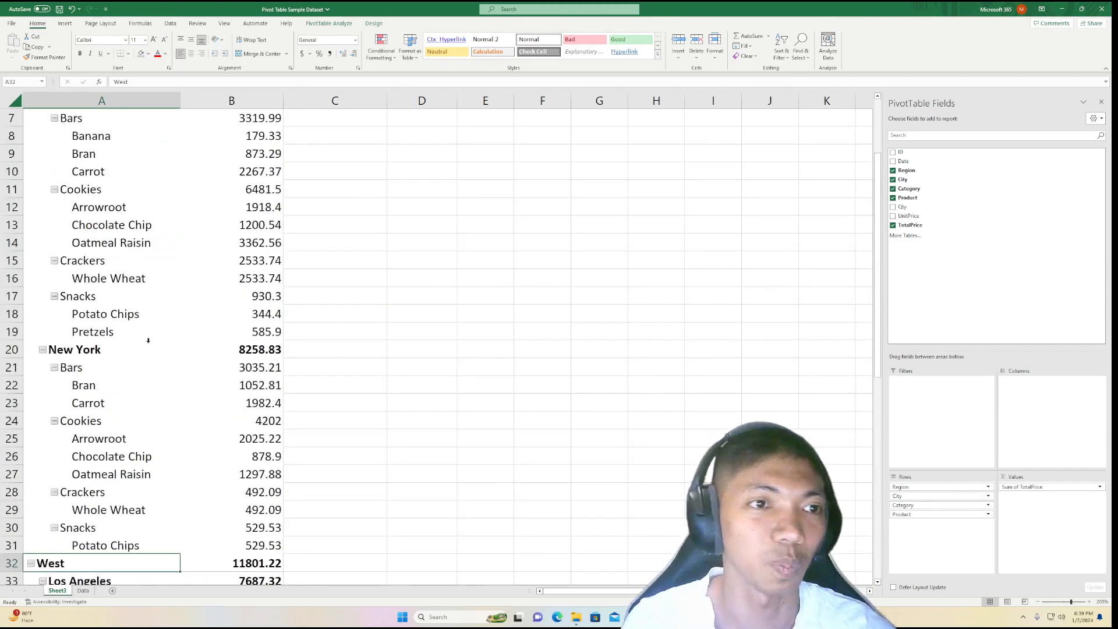
Add Qty as a second value field and summarize it by Average
left_click(902, 207)
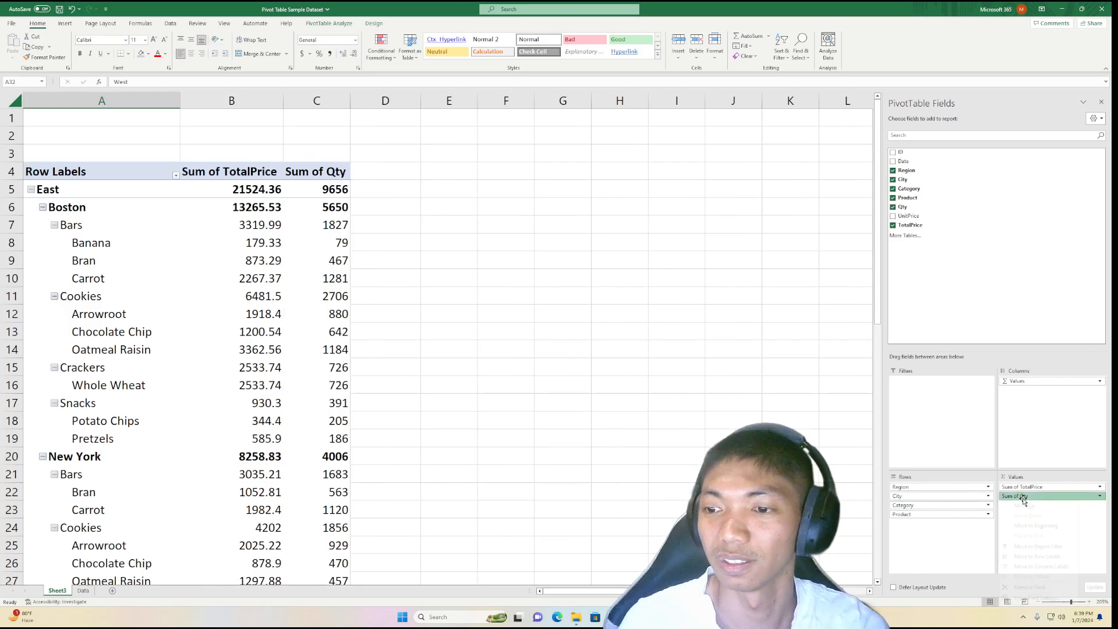
left_click(1022, 496)
left_click(1038, 599)
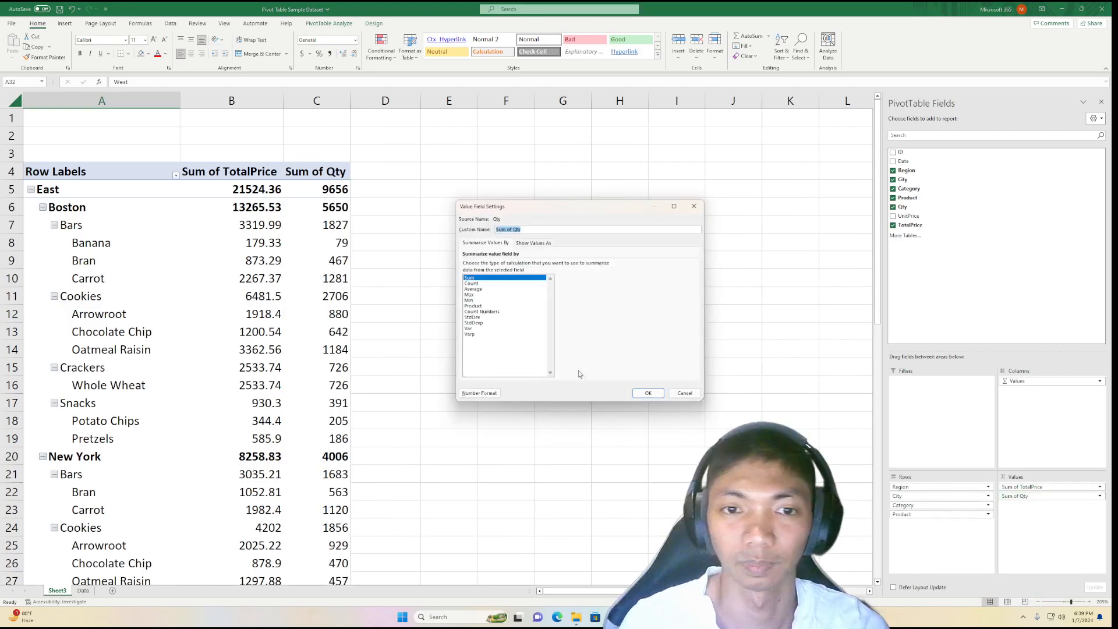
left_click(486, 289)
left_click(647, 393)
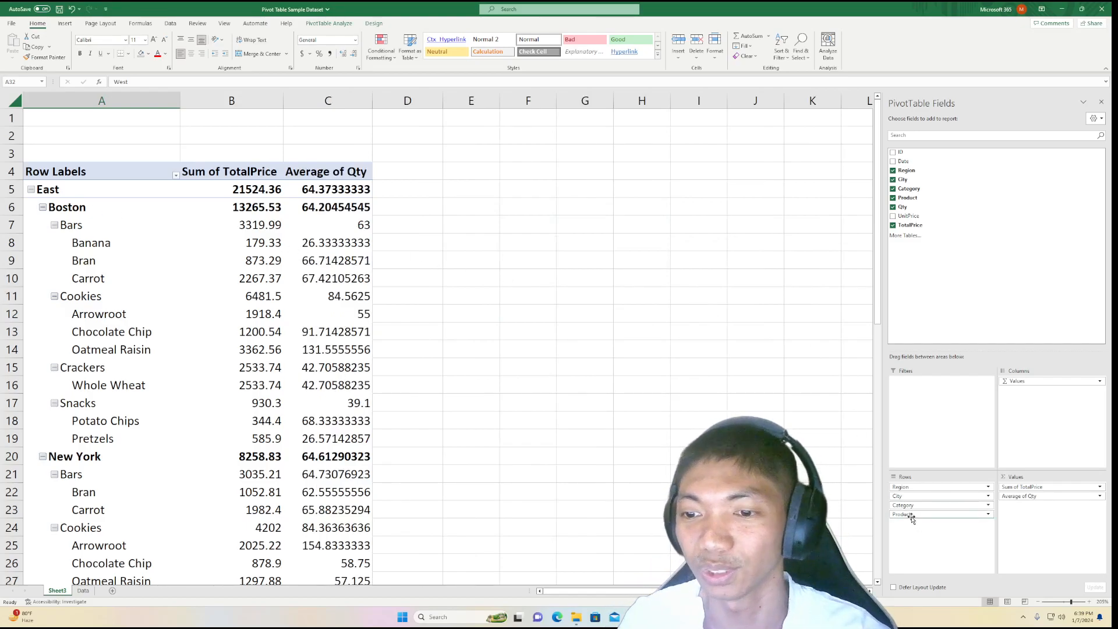
Remove Product and City from the PivotTable rows, keeping Region and Category
left_click_drag(915, 515, 617, 388)
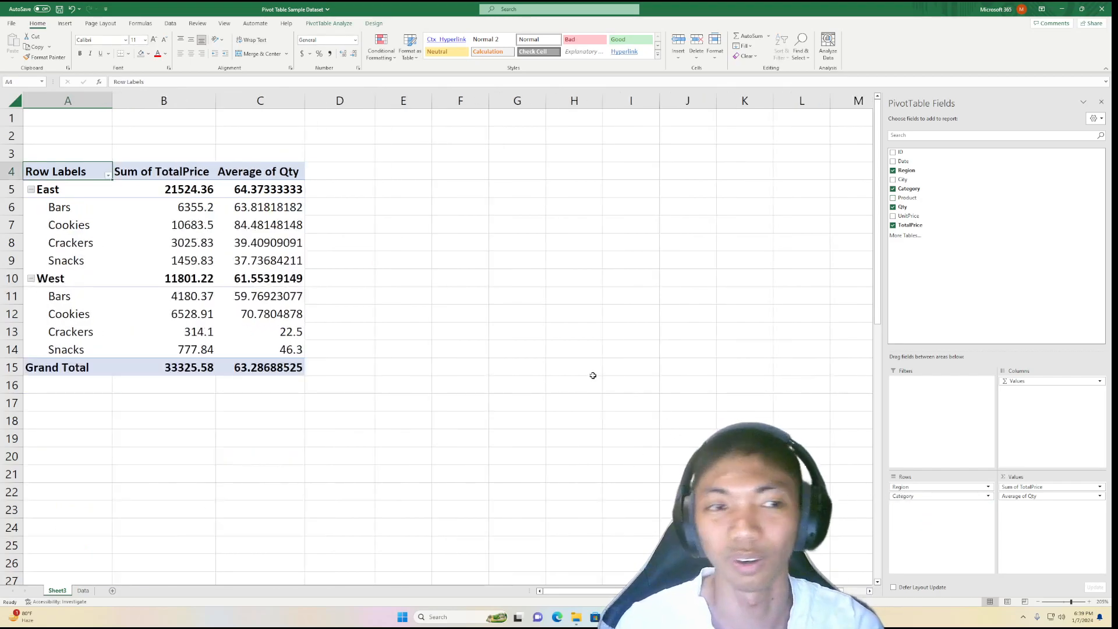
Examine the East region's Cookies row, comparing its sum of TotalPrice with its average Qty
left_click(56, 190)
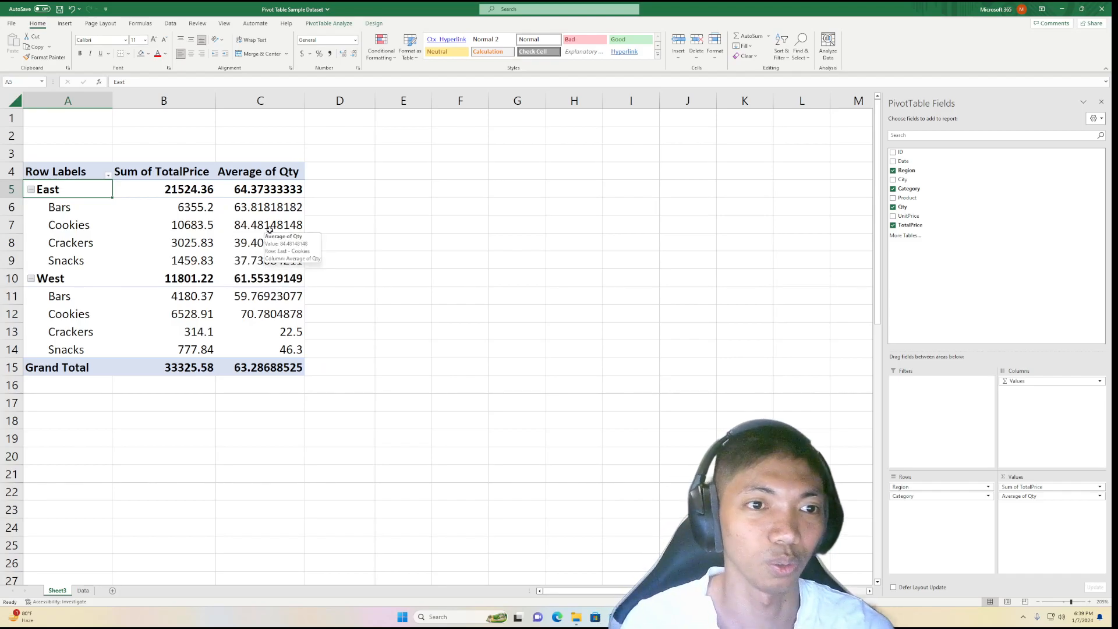
left_click(106, 230)
left_click(234, 227)
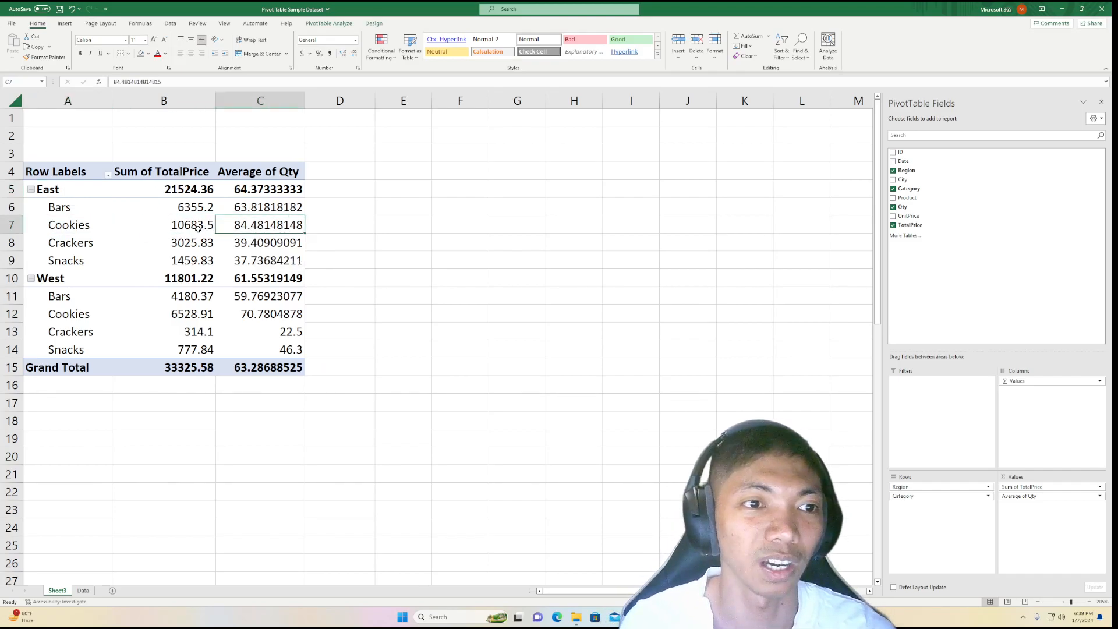
left_click(74, 227)
left_click(160, 227)
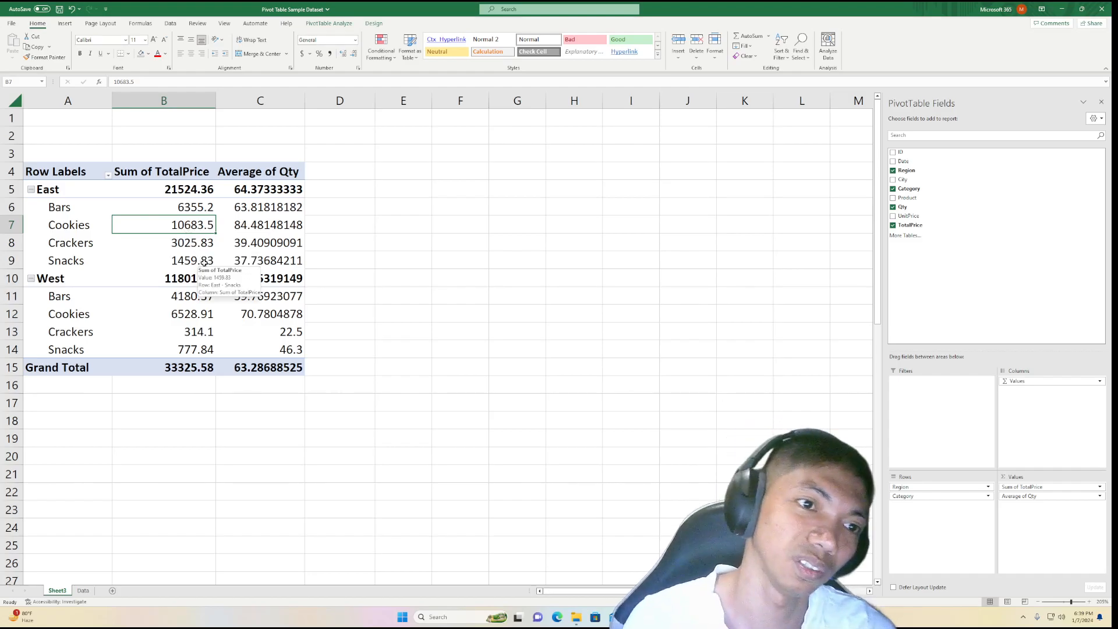
left_click(251, 227)
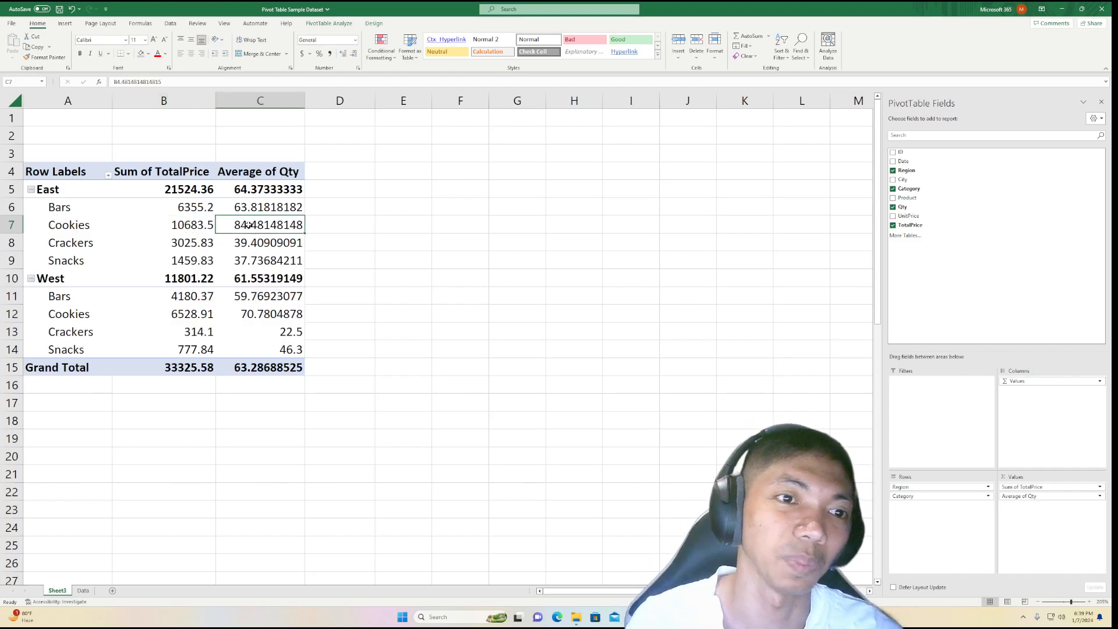
left_click(186, 229)
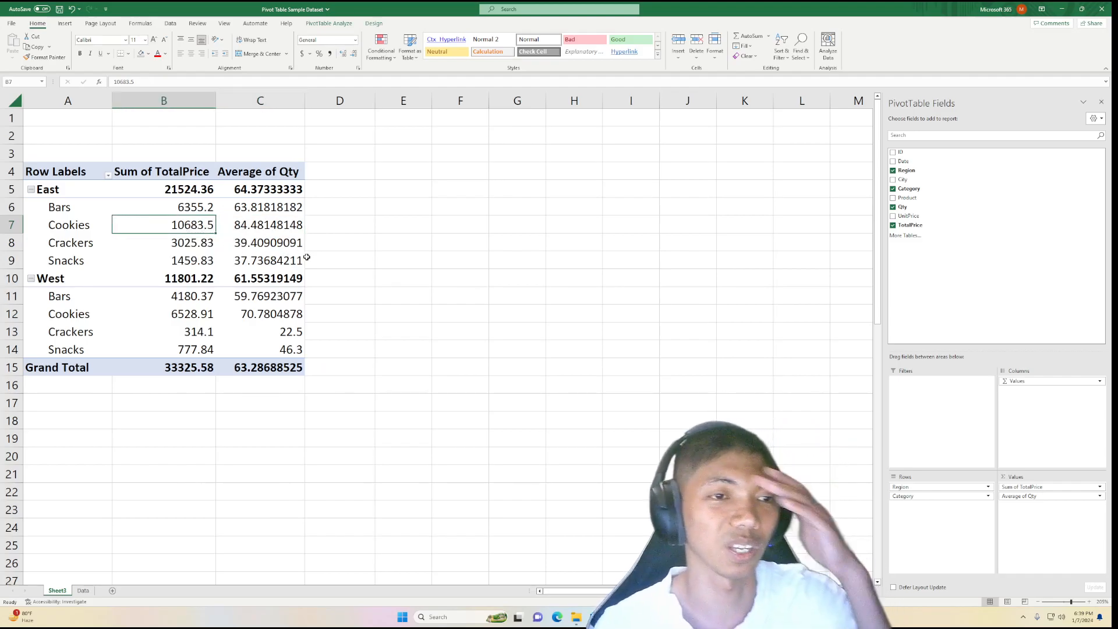
left_click(281, 224)
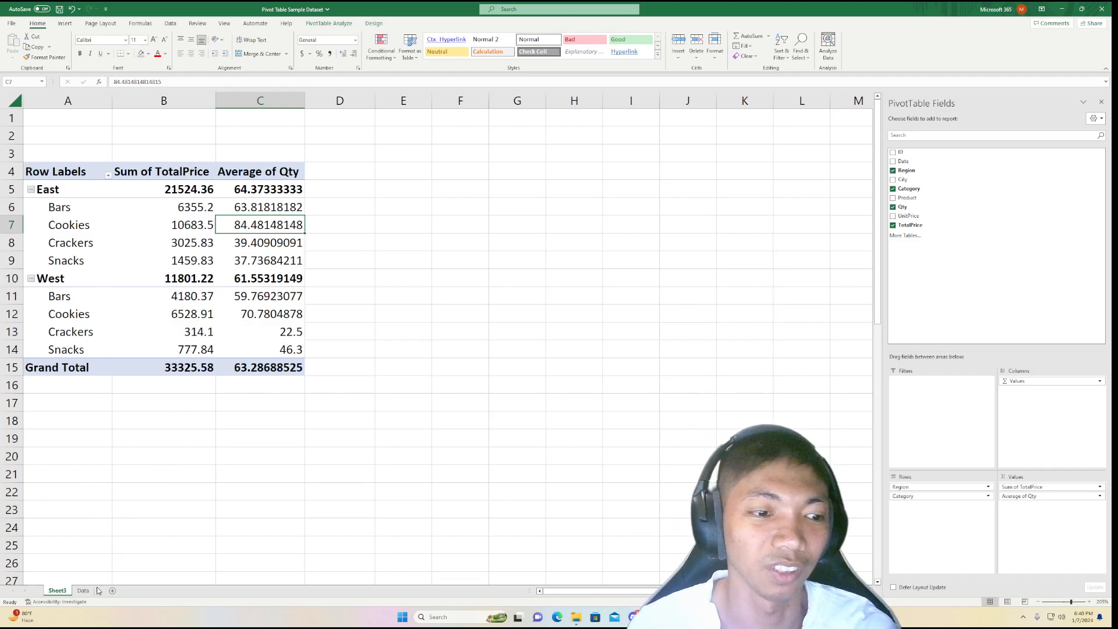
Add Date as a report filter to the PivotTable, limit it to 1-Jan, and select the East region's Bars row label
left_click_drag(904, 162, 911, 398)
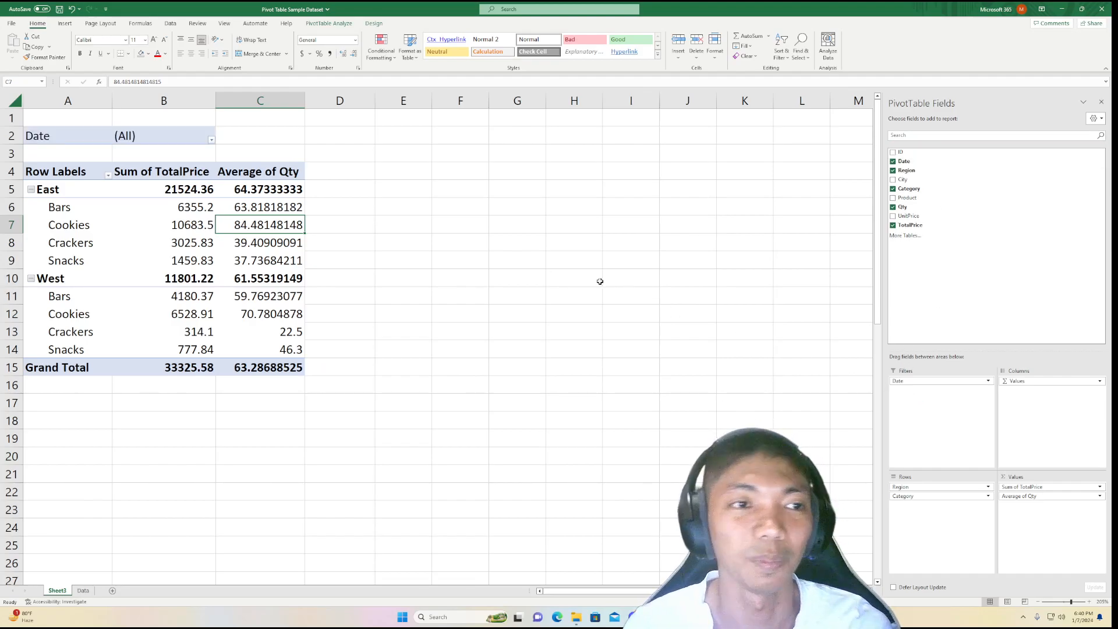
left_click(212, 141)
left_click(129, 168)
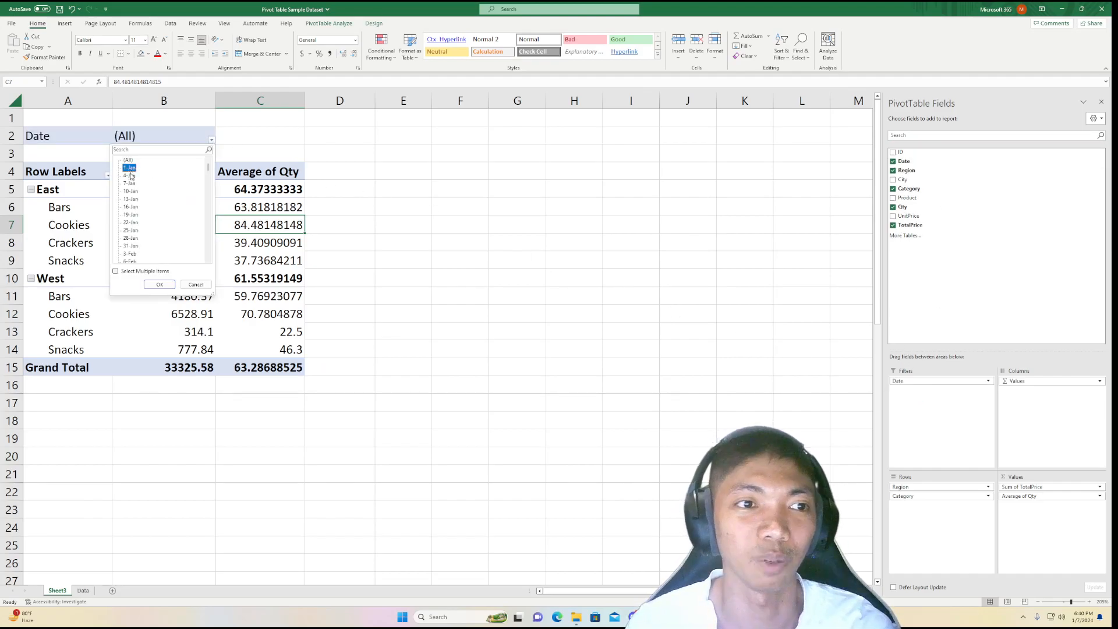
left_click(159, 286)
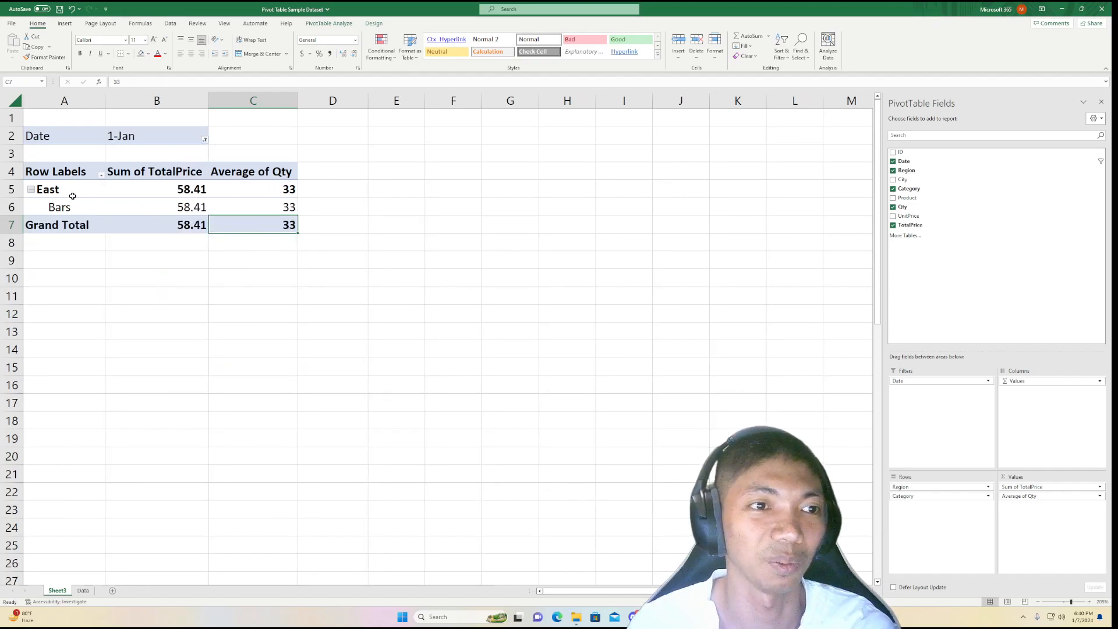
left_click(138, 217)
key("Left")
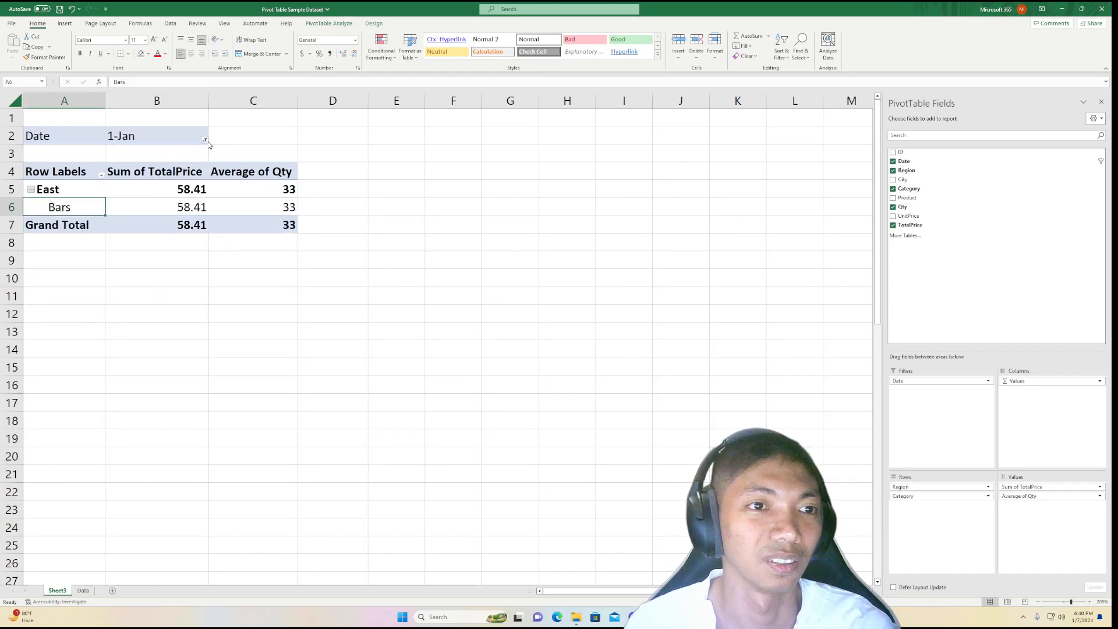
Switch the PivotTable's Date filter to 4-Jan
left_click(205, 141)
left_click(140, 176)
left_click(153, 284)
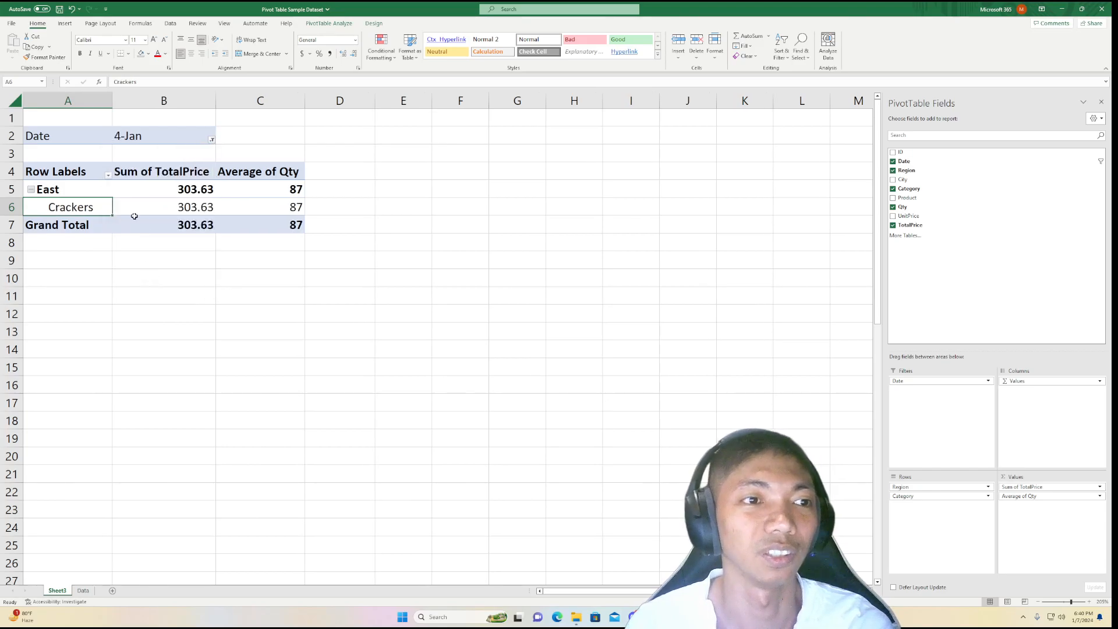
Set the PivotTable's Date filter to 19-Jan
left_click(211, 142)
left_click(131, 215)
left_click(159, 284)
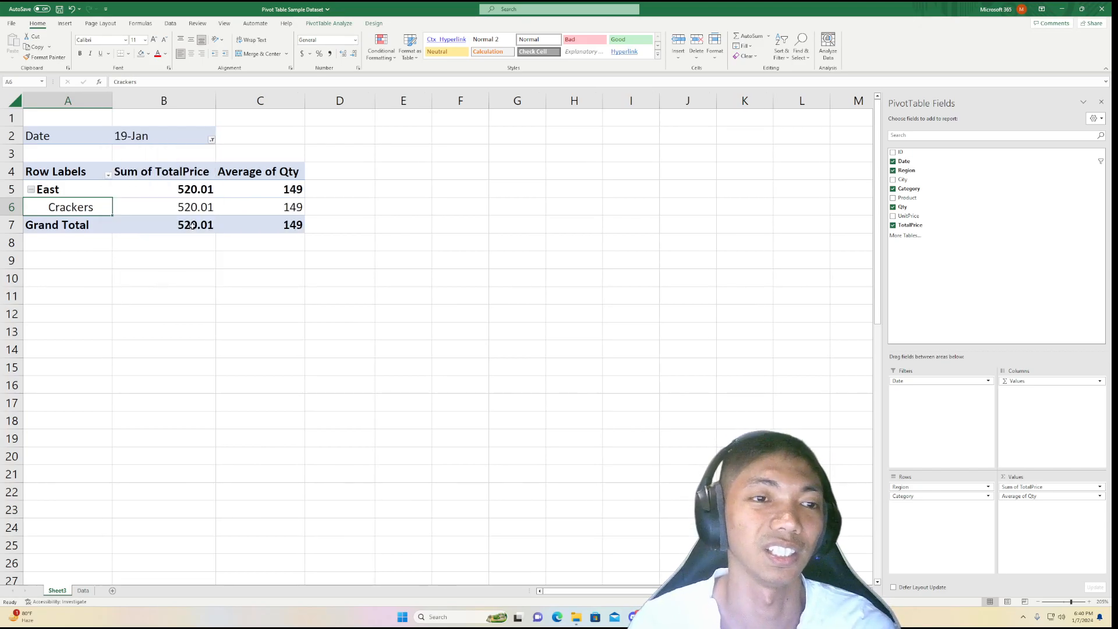